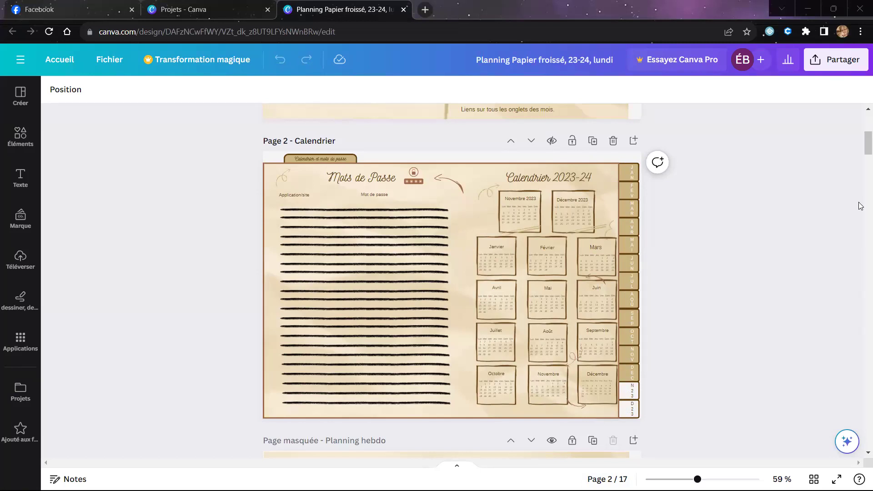
Look at the link destinations offered for the "Calendrier et mots de passe" tab label on page 2.
{"action": "scroll", "coordinate": [861, 206], "scroll_direction": "up", "scroll_amount": 2}
{"action": "scroll", "coordinate": [861, 206], "scroll_direction": "up", "scroll_amount": 2}
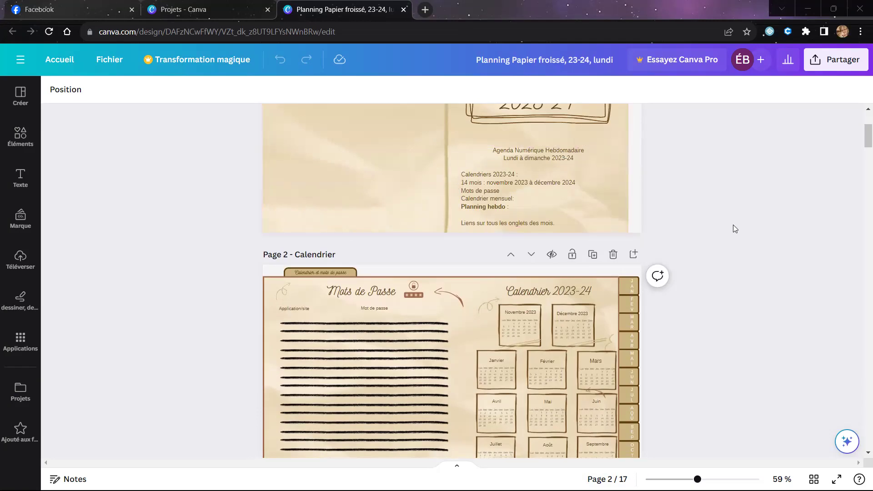
{"action": "scroll", "coordinate": [733, 225], "scroll_direction": "down", "scroll_amount": 4}
{"action": "scroll", "coordinate": [734, 229], "scroll_direction": "down", "scroll_amount": 8}
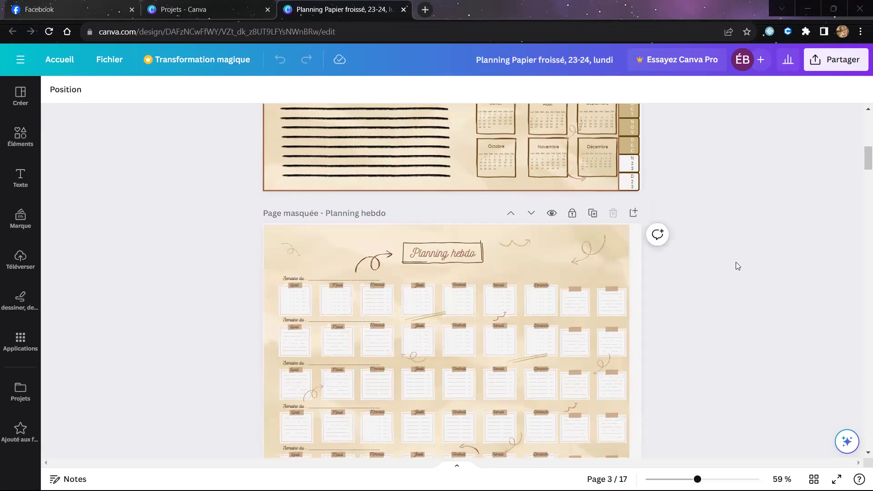
{"action": "scroll", "coordinate": [738, 266], "scroll_direction": "up", "scroll_amount": 5}
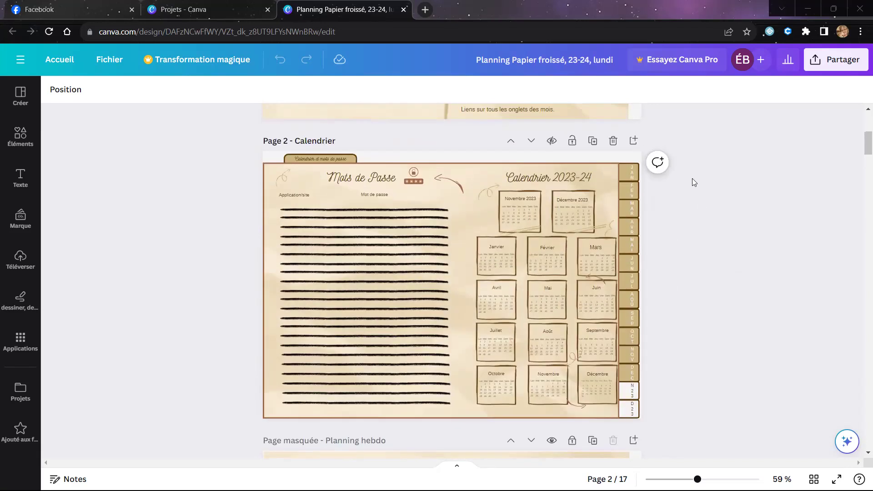
{"action": "left_click", "coordinate": [316, 161]}
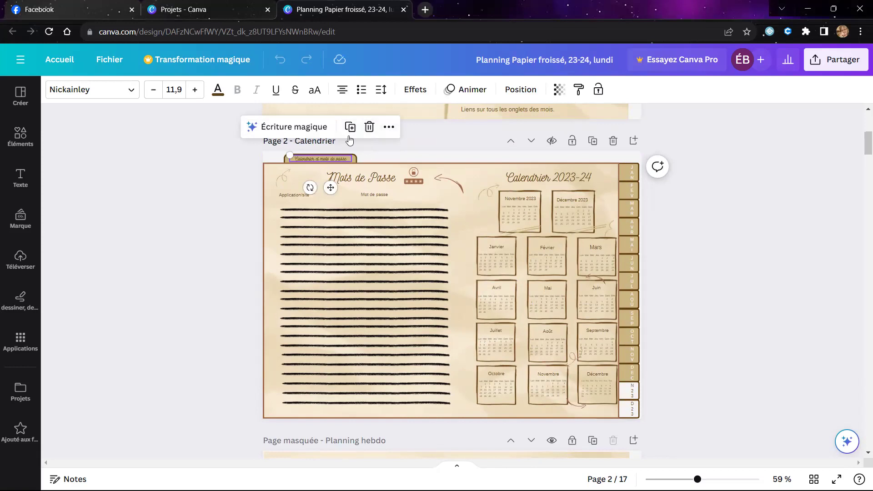
{"action": "left_click", "coordinate": [388, 128]}
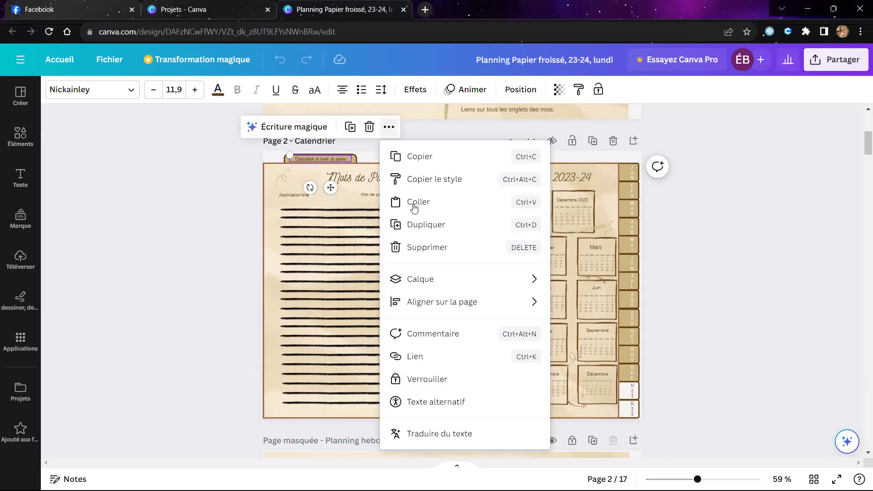
{"action": "left_click", "coordinate": [421, 359]}
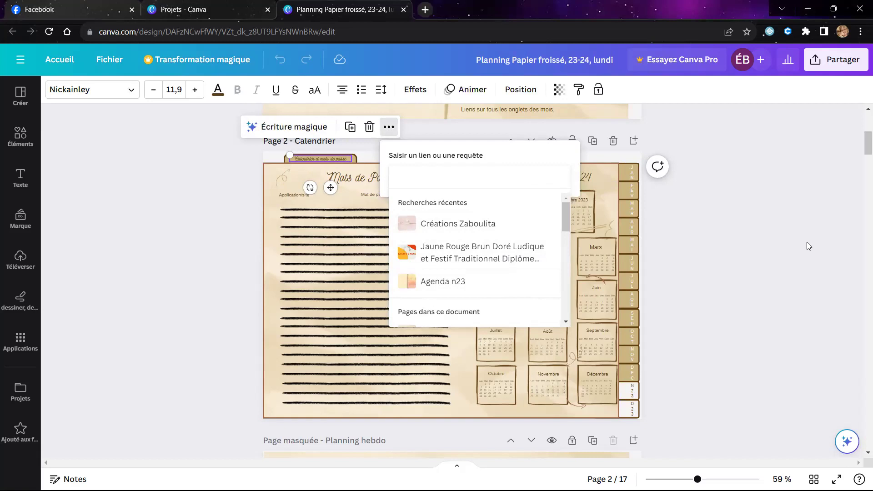
{"action": "left_click", "coordinate": [777, 225]}
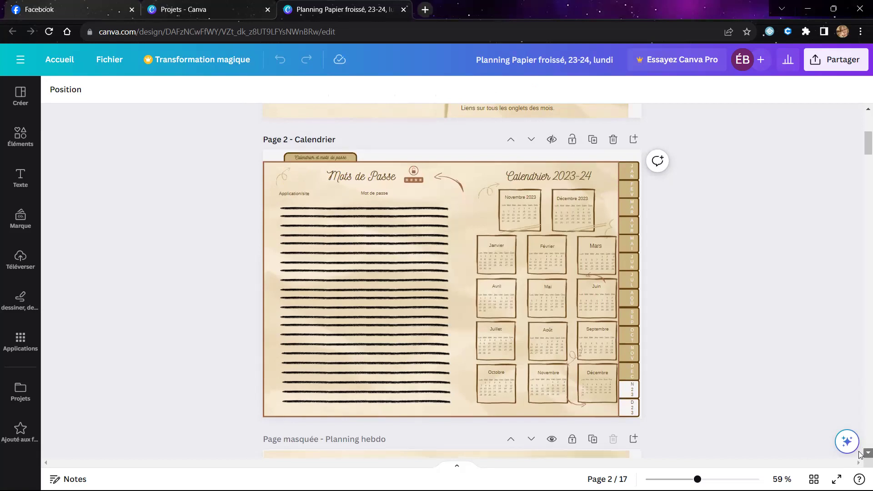
Check the link destination of the "Calendrier et mots de passe" tab label on page 4 - Janvier.
{"action": "scroll", "coordinate": [859, 452], "scroll_direction": "down", "scroll_amount": 1}
{"action": "scroll", "coordinate": [860, 453], "scroll_direction": "down", "scroll_amount": 1}
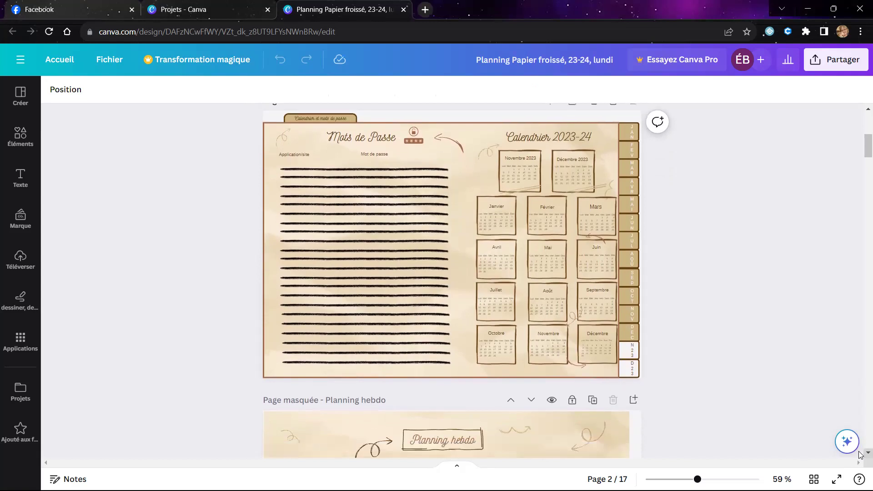
{"action": "scroll", "coordinate": [861, 454], "scroll_direction": "down", "scroll_amount": 5}
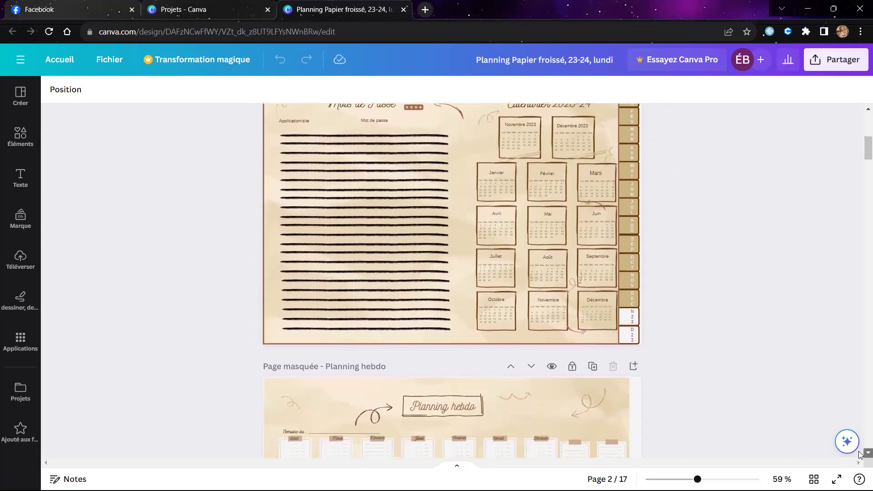
{"action": "scroll", "coordinate": [860, 454], "scroll_direction": "down", "scroll_amount": 6}
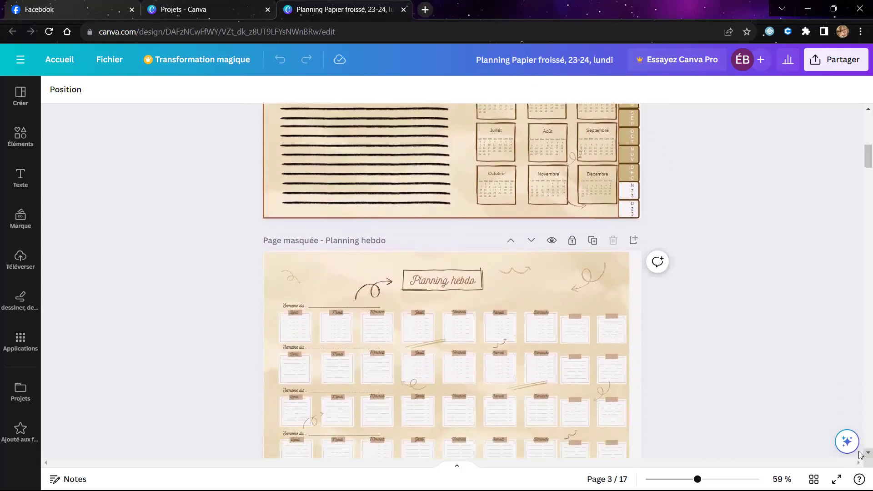
{"action": "scroll", "coordinate": [861, 453], "scroll_direction": "down", "scroll_amount": 4}
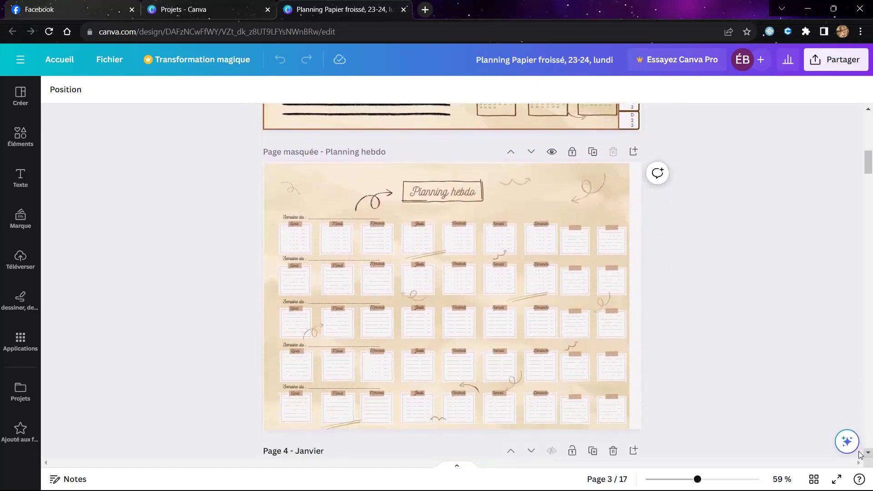
{"action": "scroll", "coordinate": [860, 453], "scroll_direction": "down", "scroll_amount": 1}
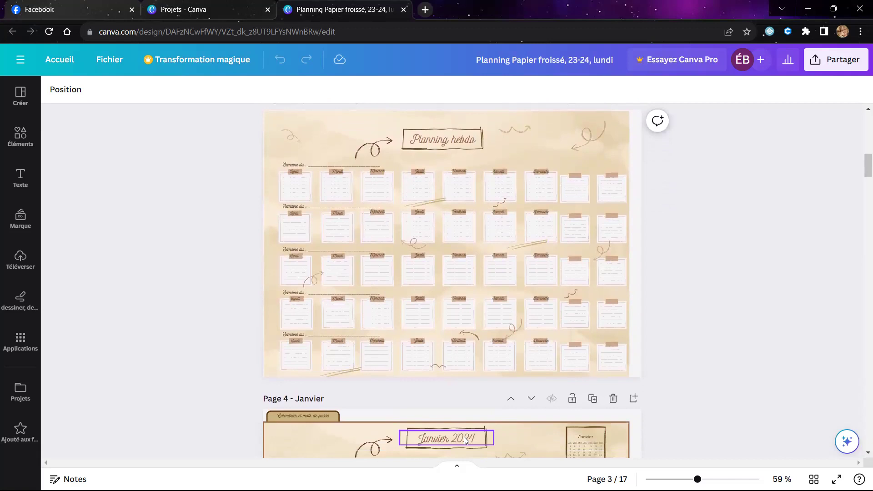
{"action": "left_click", "coordinate": [300, 414]}
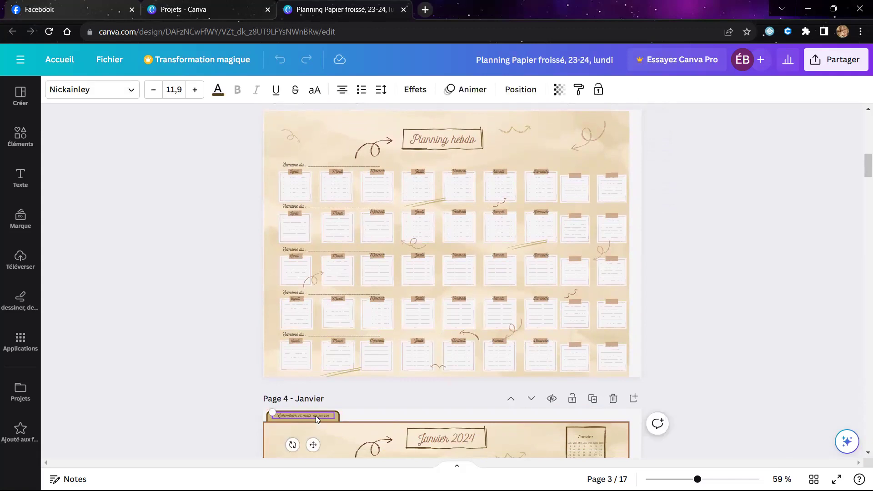
{"action": "key", "text": "Return"}
{"action": "scroll", "coordinate": [734, 338], "scroll_direction": "down", "scroll_amount": 4}
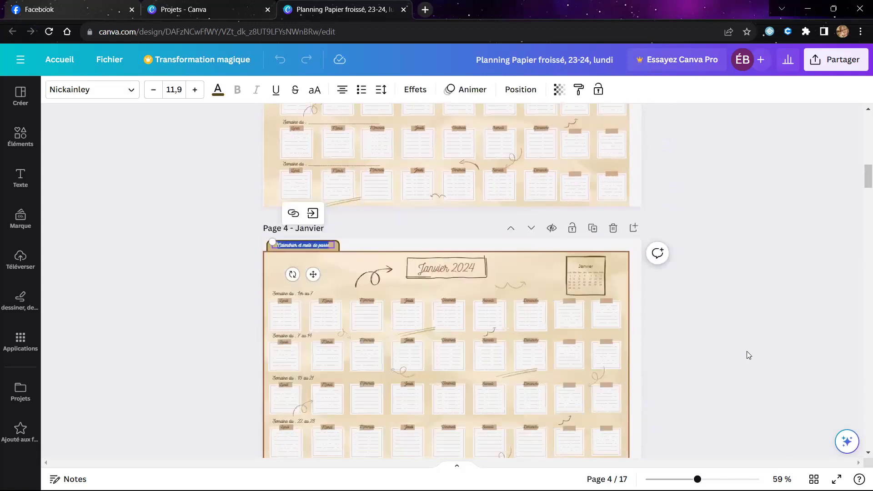
{"action": "left_click", "coordinate": [752, 355]}
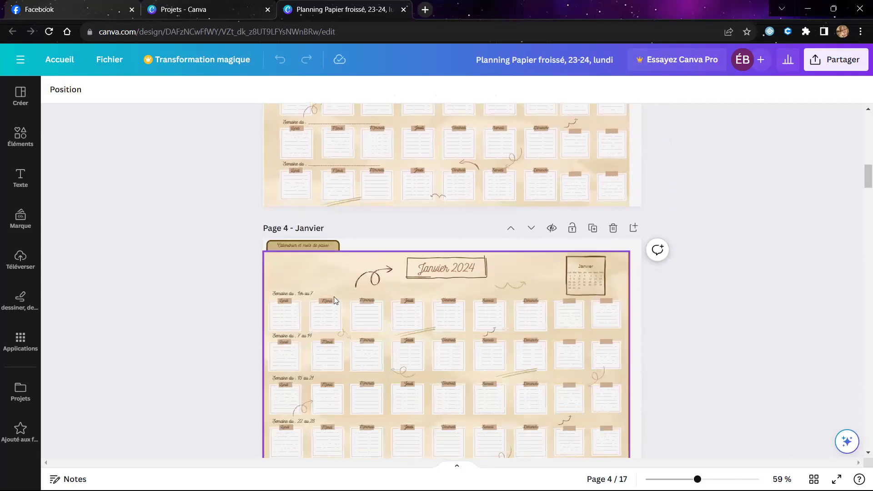
{"action": "left_click", "coordinate": [319, 247]}
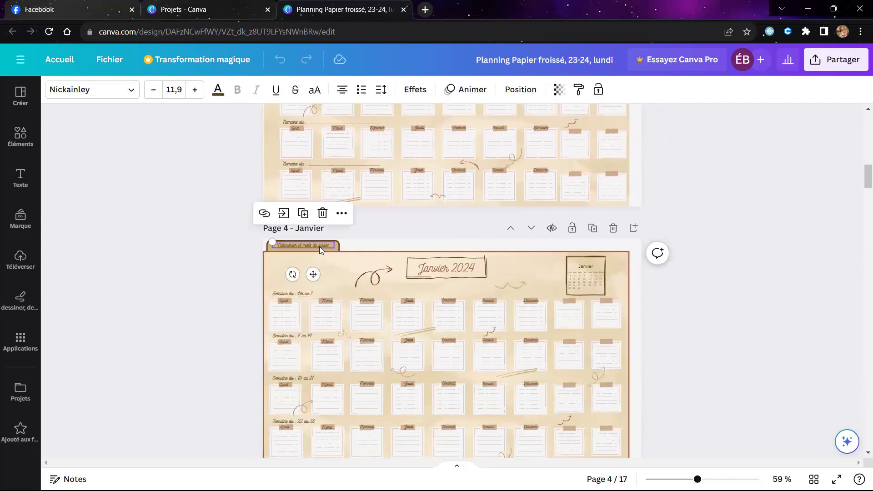
{"action": "left_click", "coordinate": [266, 217]}
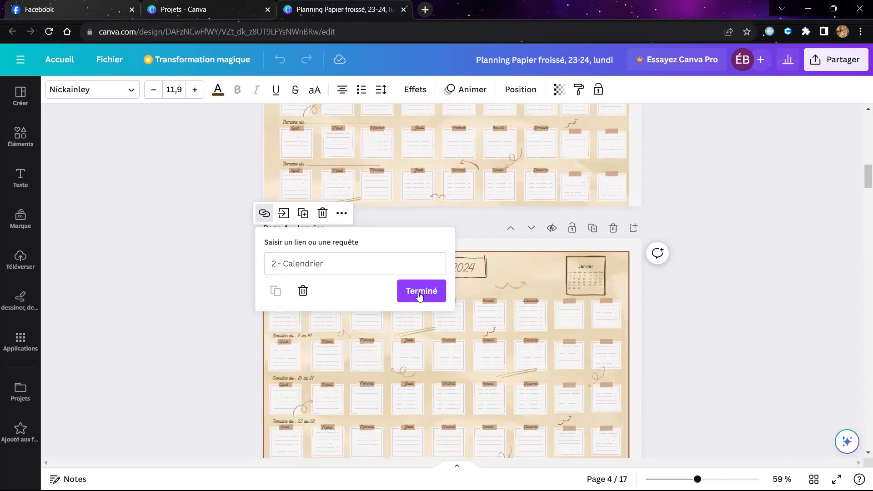
{"action": "left_click", "coordinate": [480, 225]}
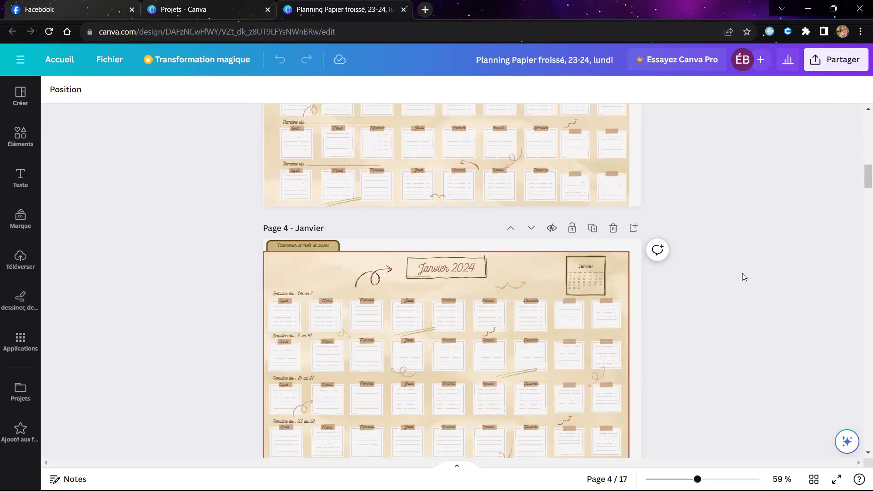
Link the January side tab label on page 2 to the page "4 - Janvier" and check its link destination.
{"action": "scroll", "coordinate": [743, 274], "scroll_direction": "up", "scroll_amount": 5}
{"action": "scroll", "coordinate": [743, 277], "scroll_direction": "up", "scroll_amount": 8}
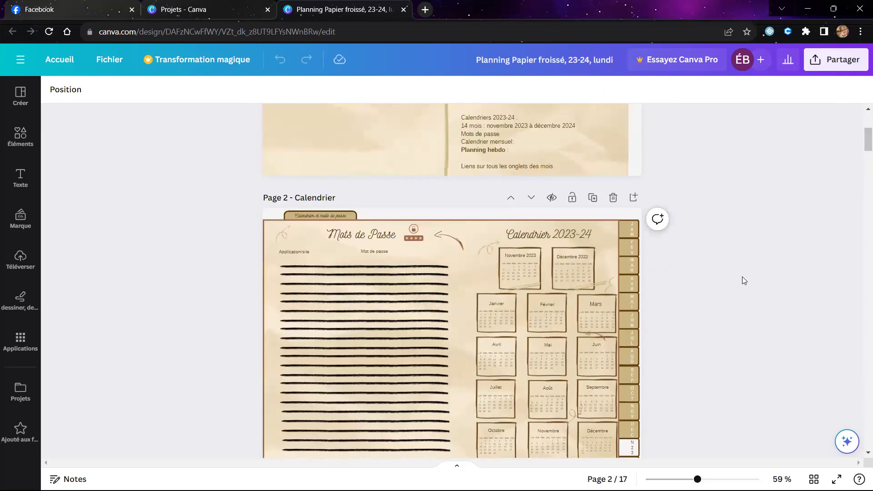
{"action": "scroll", "coordinate": [744, 280], "scroll_direction": "down", "scroll_amount": 3}
{"action": "scroll", "coordinate": [744, 279], "scroll_direction": "up", "scroll_amount": 2}
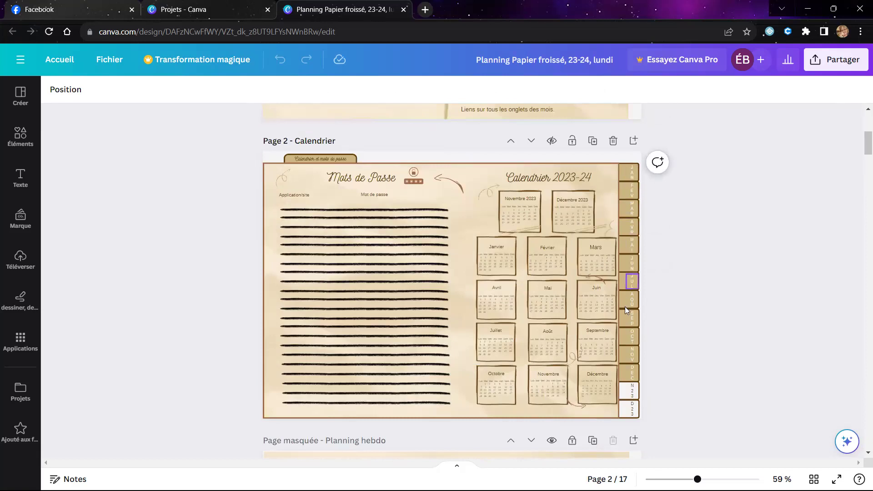
{"action": "left_click", "coordinate": [630, 176]}
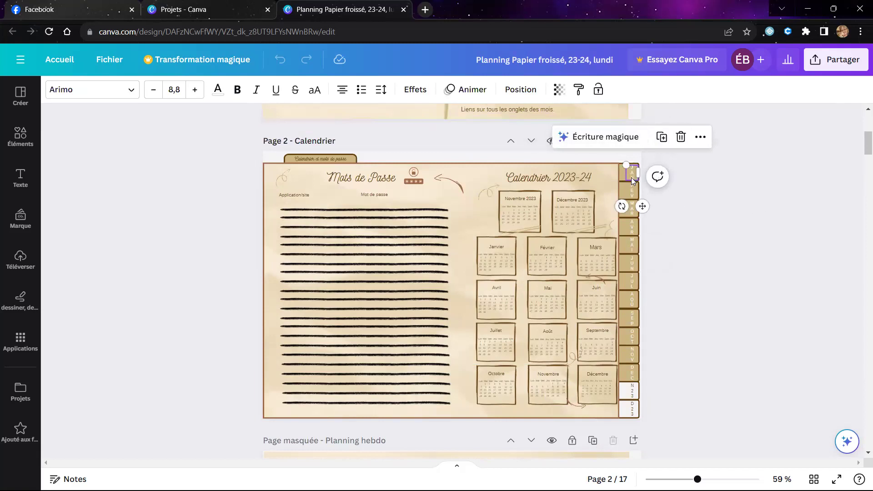
{"action": "left_click", "coordinate": [701, 138]}
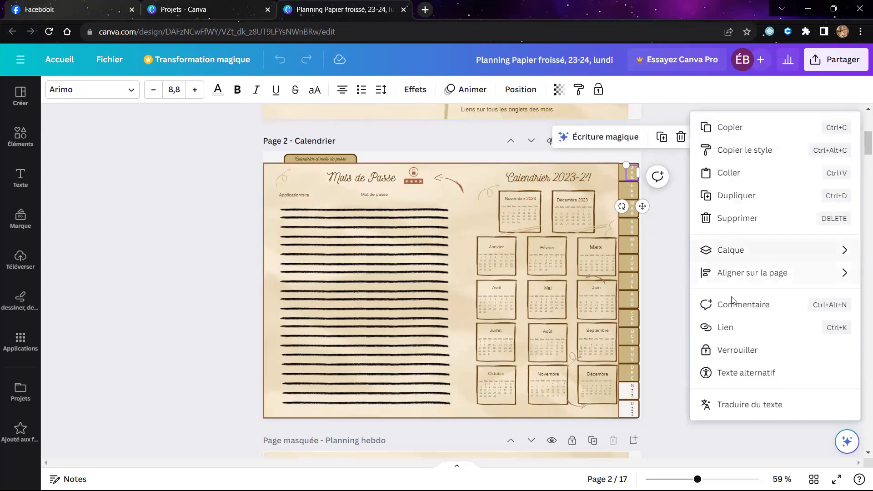
{"action": "left_click", "coordinate": [714, 336]}
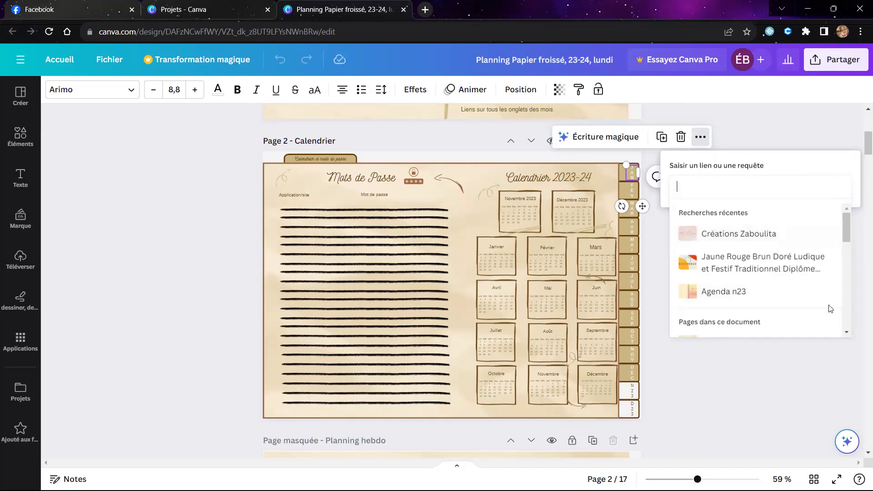
{"action": "left_click", "coordinate": [847, 334]}
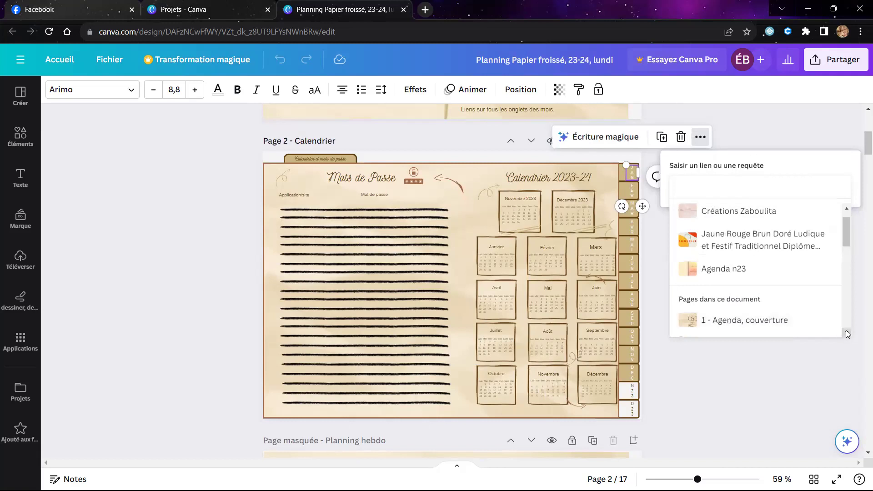
{"action": "scroll", "coordinate": [846, 327], "scroll_direction": "down", "scroll_amount": 3}
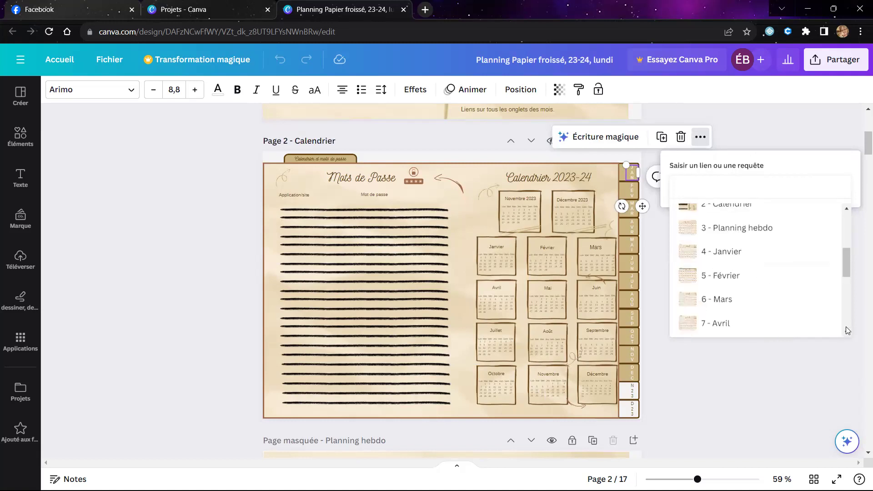
{"action": "left_click", "coordinate": [758, 253]}
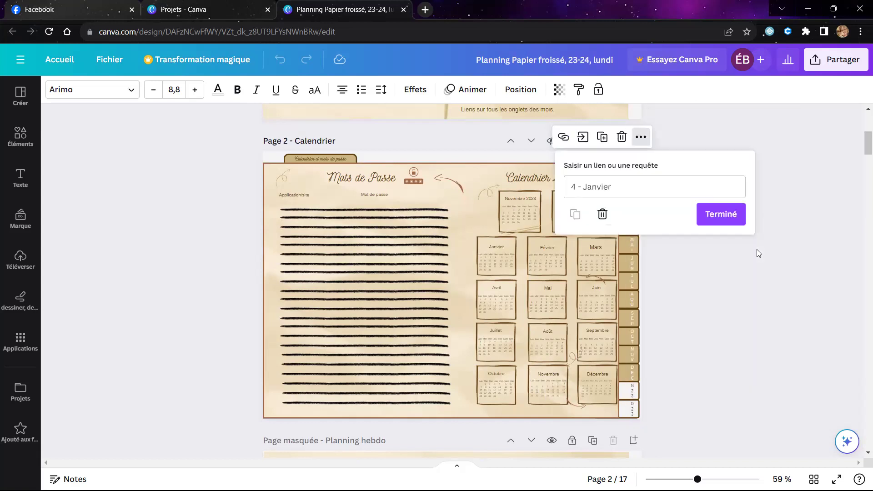
{"action": "left_click", "coordinate": [751, 213]}
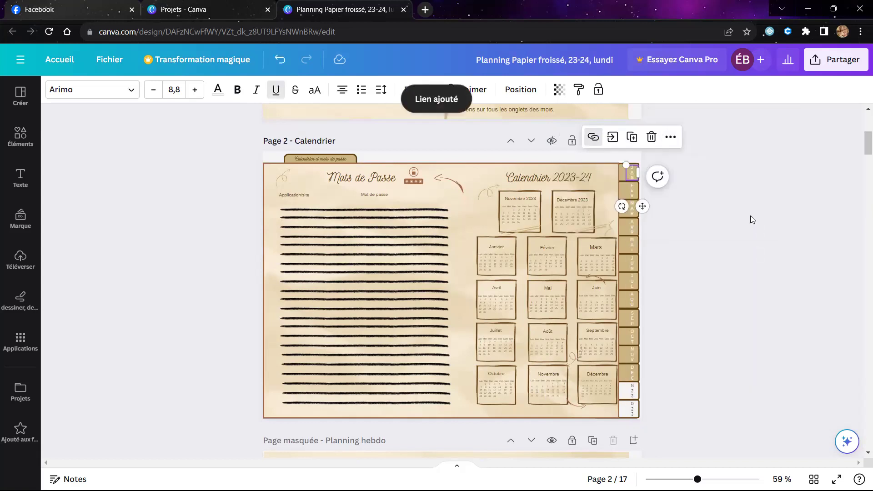
{"action": "left_click", "coordinate": [597, 136]}
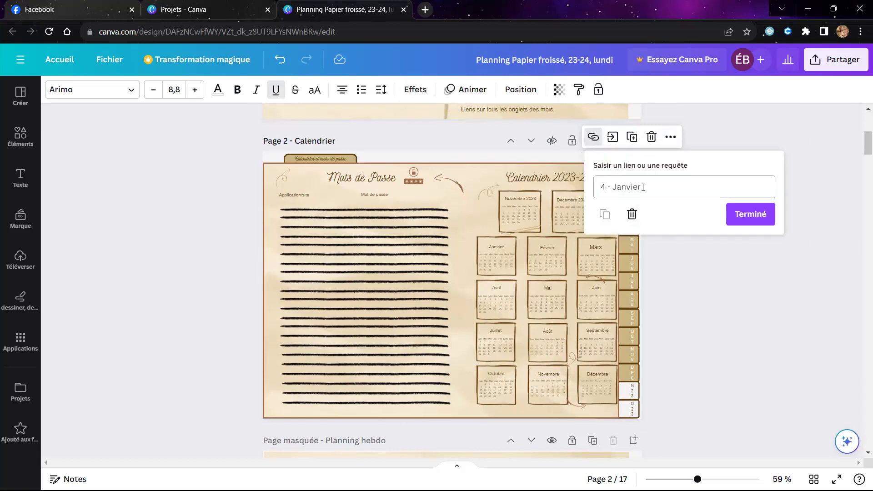
{"action": "left_click", "coordinate": [753, 215]}
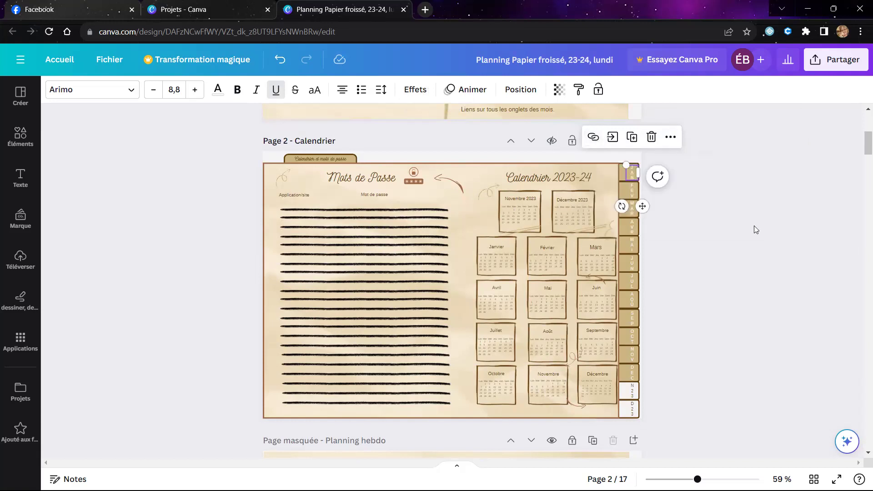
Try linking the February side tab label on page 2 to page 4, and remove that link.
{"action": "left_click", "coordinate": [634, 193]}
{"action": "left_click", "coordinate": [701, 156]}
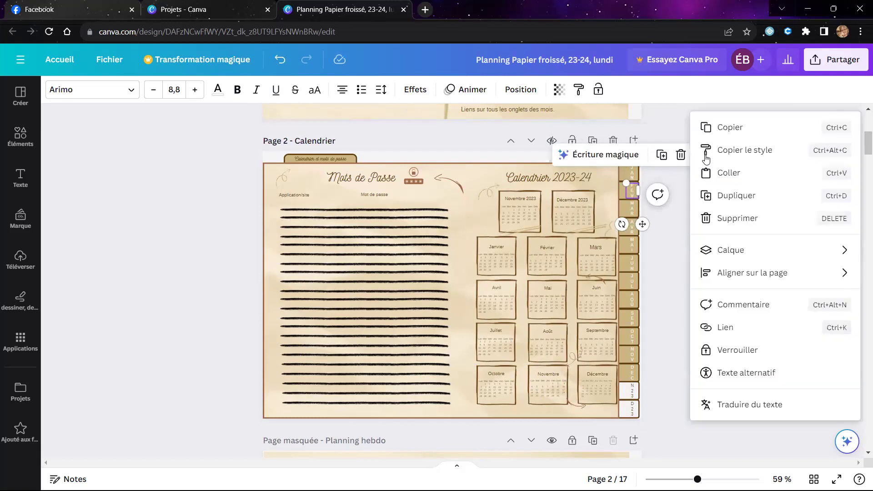
{"action": "left_click", "coordinate": [731, 328]}
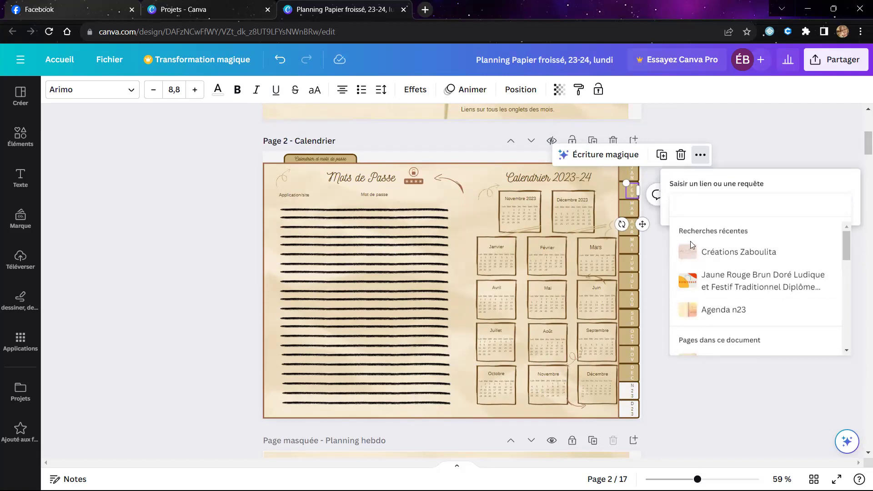
{"action": "type", "text": "3"}
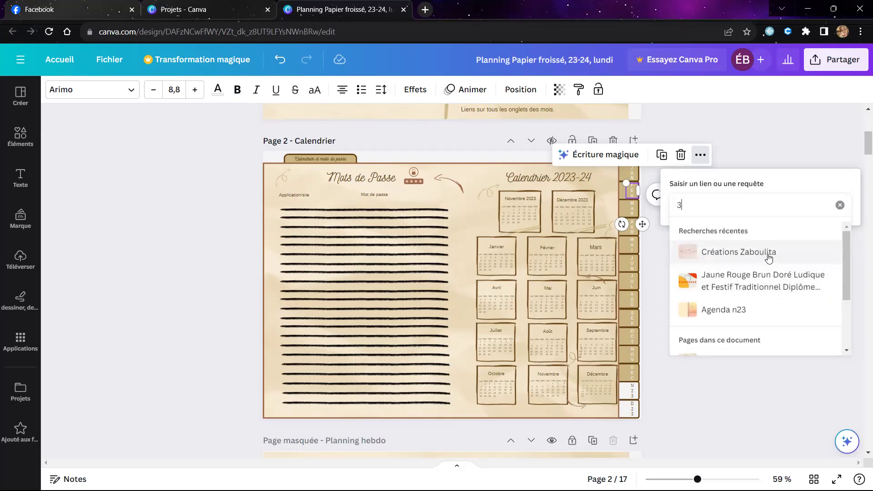
{"action": "key", "text": "BackSpace"}
{"action": "type", "text": "4"}
{"action": "key", "text": "Return"}
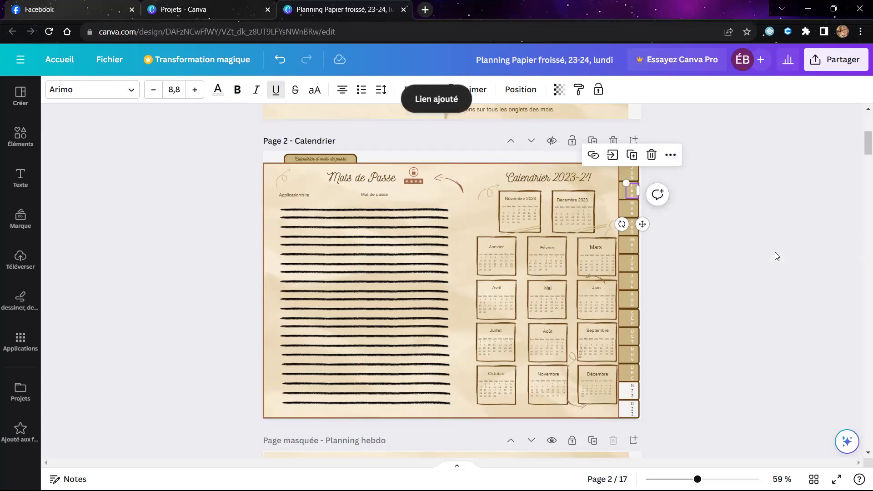
{"action": "left_click", "coordinate": [594, 155]}
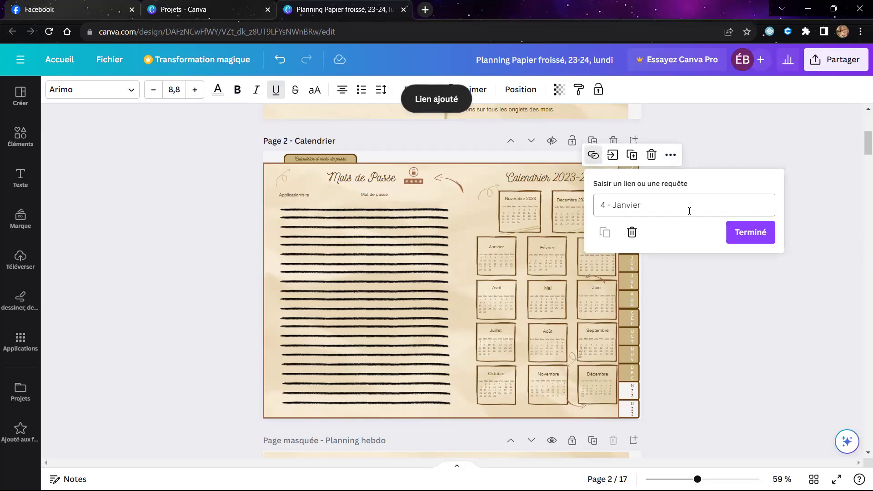
{"action": "left_click", "coordinate": [633, 234]}
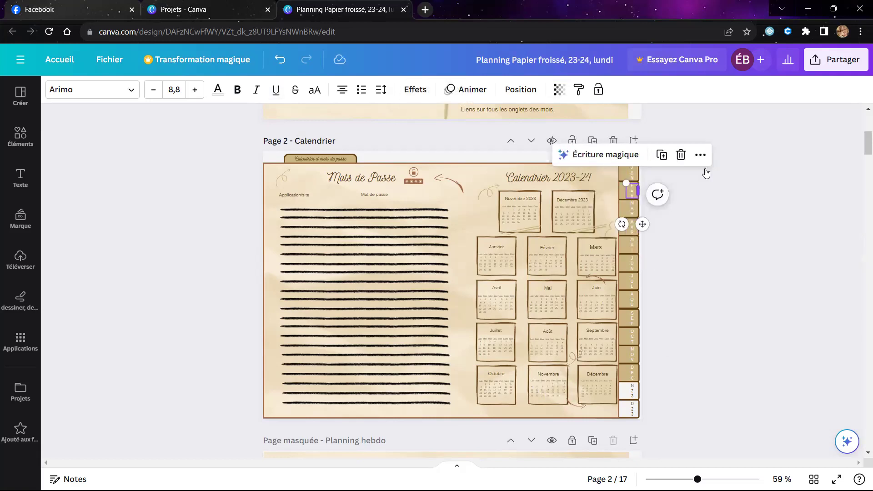
Link the February side tab label on page 2 to the page "5 - Février".
{"action": "left_click", "coordinate": [700, 157]}
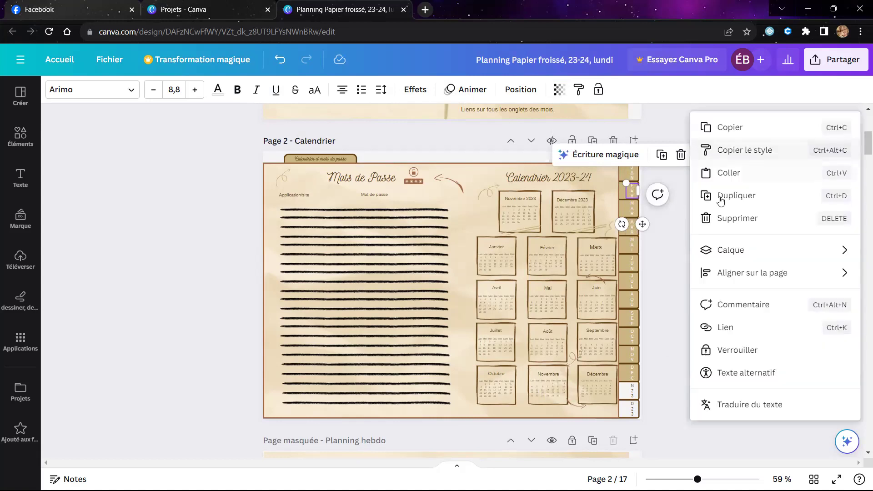
{"action": "left_click", "coordinate": [719, 328]}
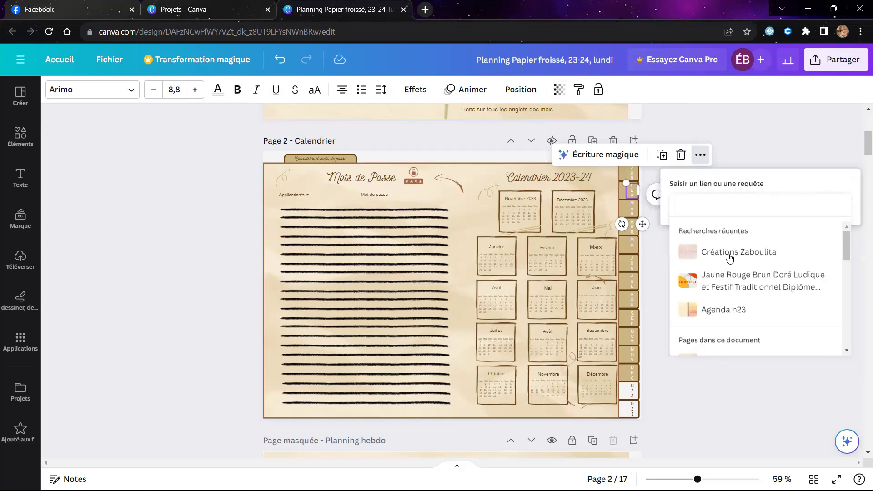
{"action": "type", "text": "5"}
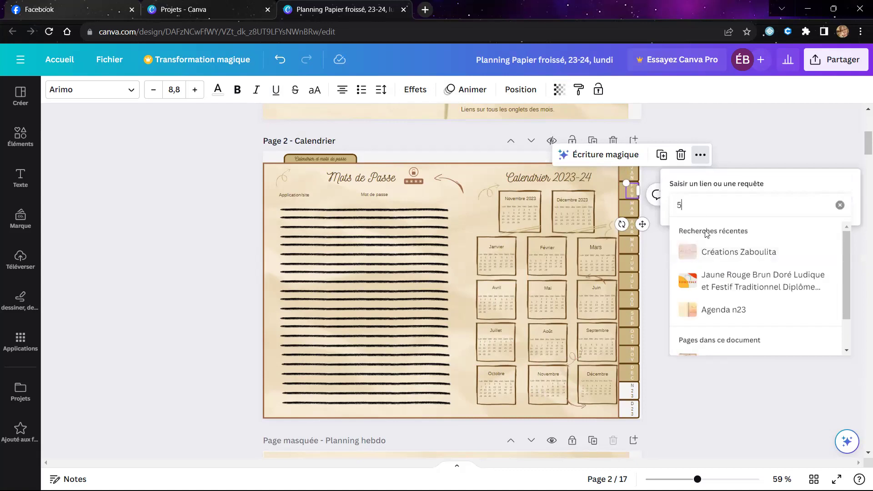
{"action": "key", "text": "Return"}
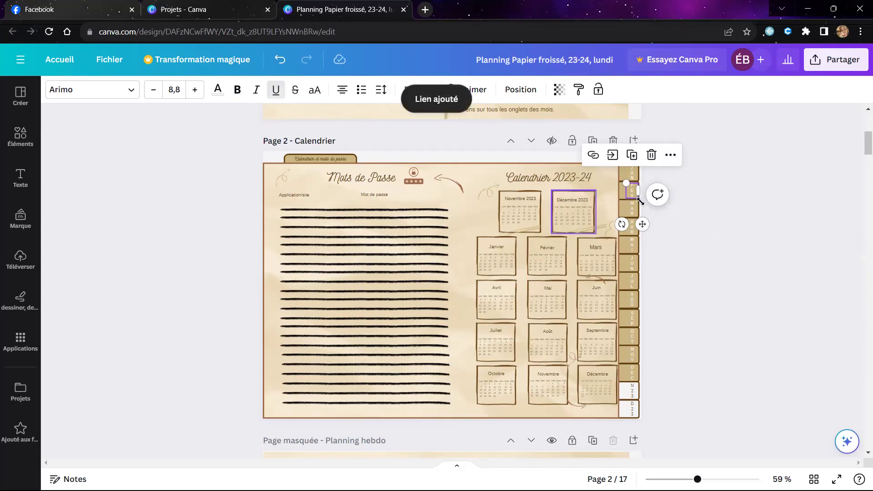
Link the March side tab label on page 2 to the page "6 - Mars".
{"action": "left_click", "coordinate": [632, 209]}
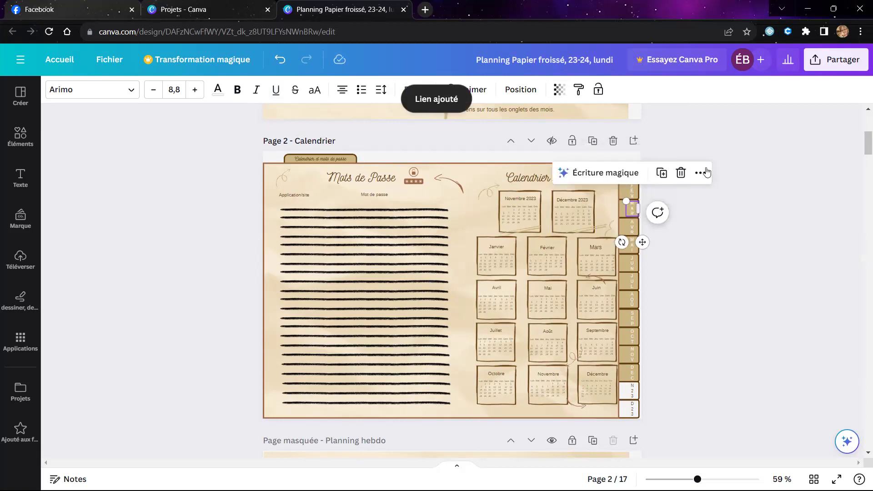
{"action": "left_click", "coordinate": [700, 174]}
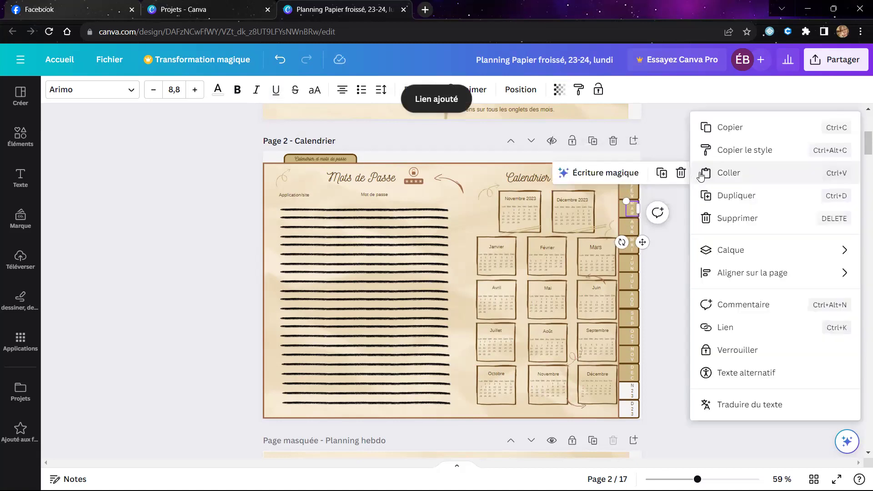
{"action": "left_click", "coordinate": [718, 328]}
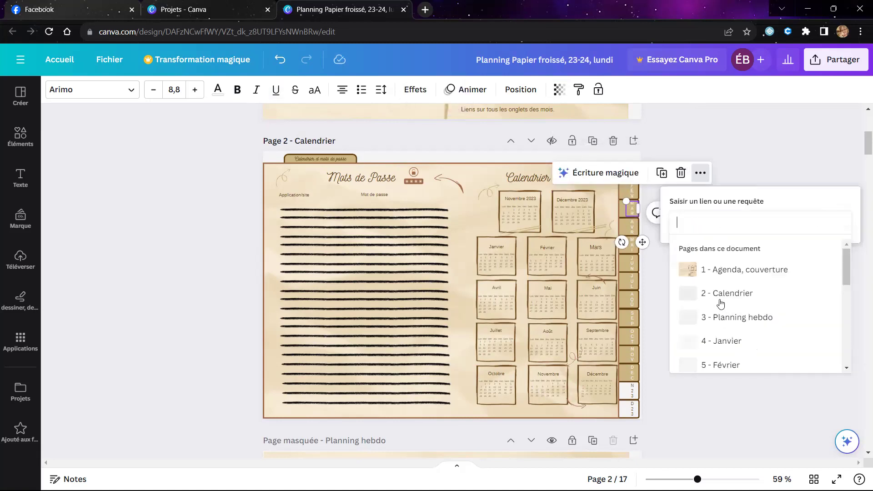
{"action": "type", "text": "6"}
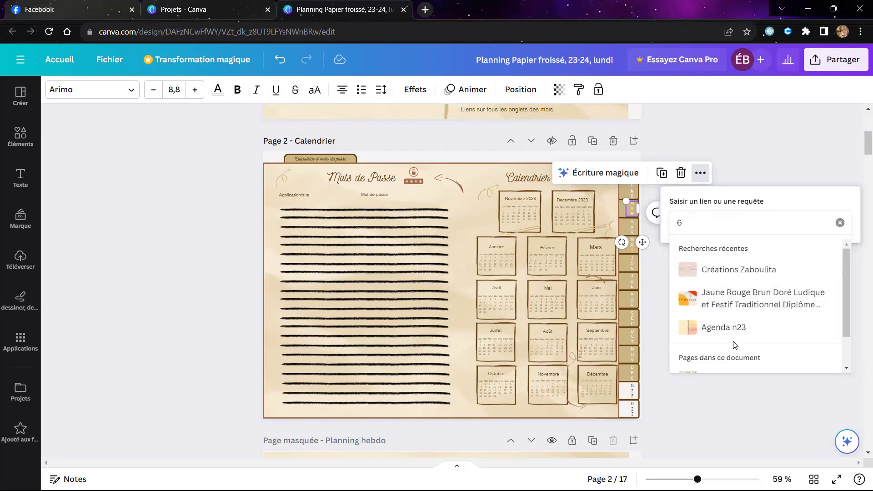
{"action": "key", "text": "Return"}
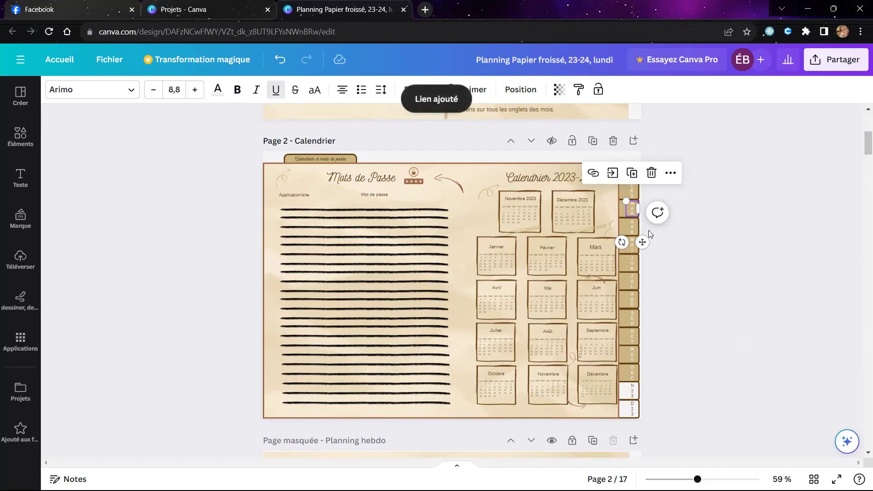
Link the April side tab label on page 2 to page 7 and check its link destination.
{"action": "left_click", "coordinate": [633, 229]}
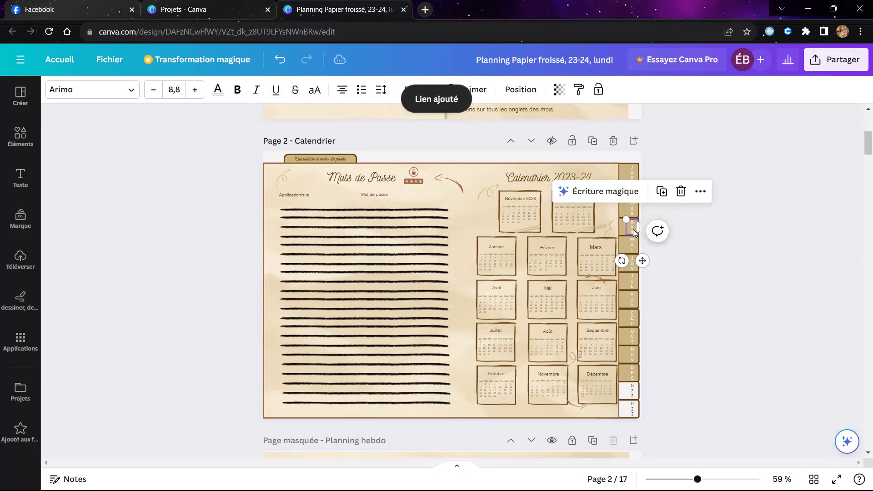
{"action": "left_click", "coordinate": [701, 192]}
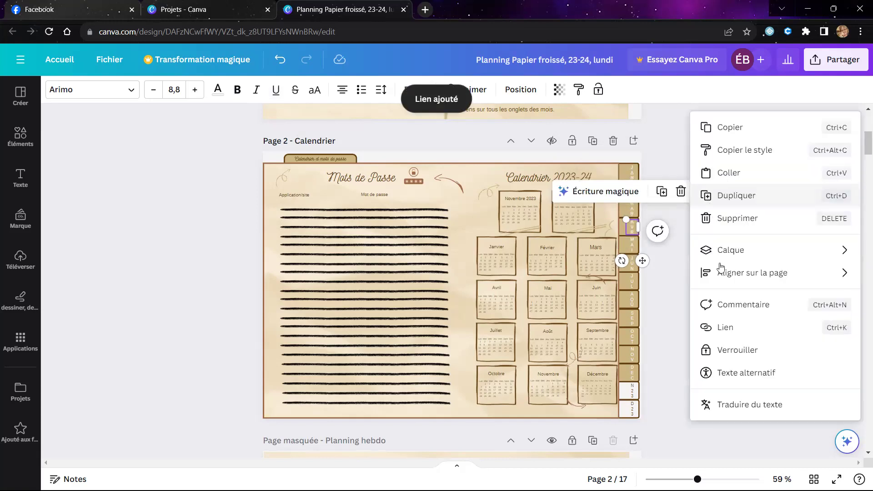
{"action": "left_click", "coordinate": [726, 329]}
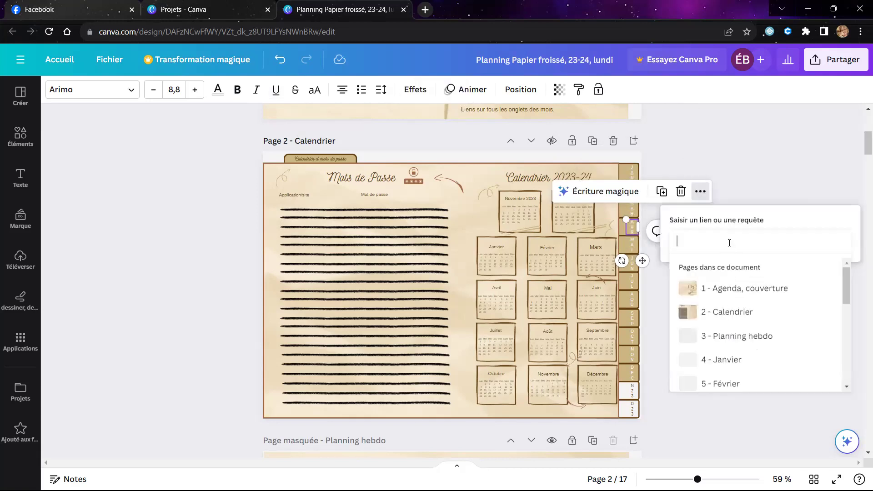
{"action": "type", "text": "7"}
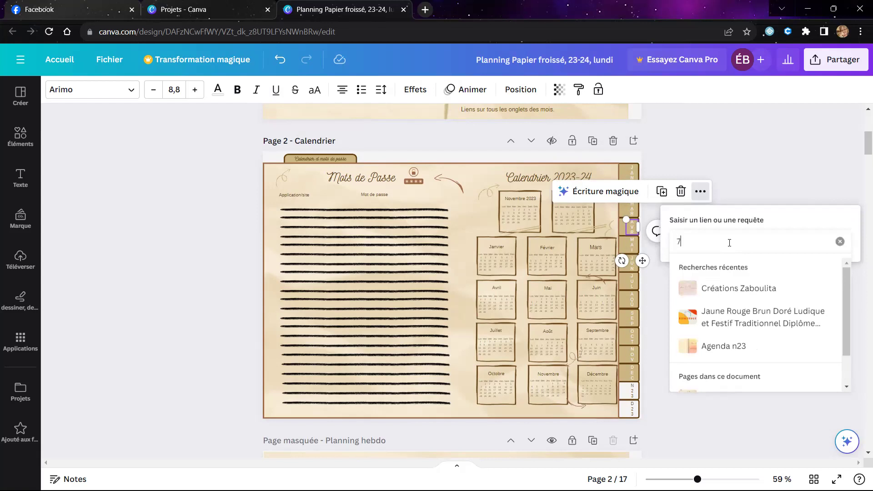
{"action": "key", "text": "Return"}
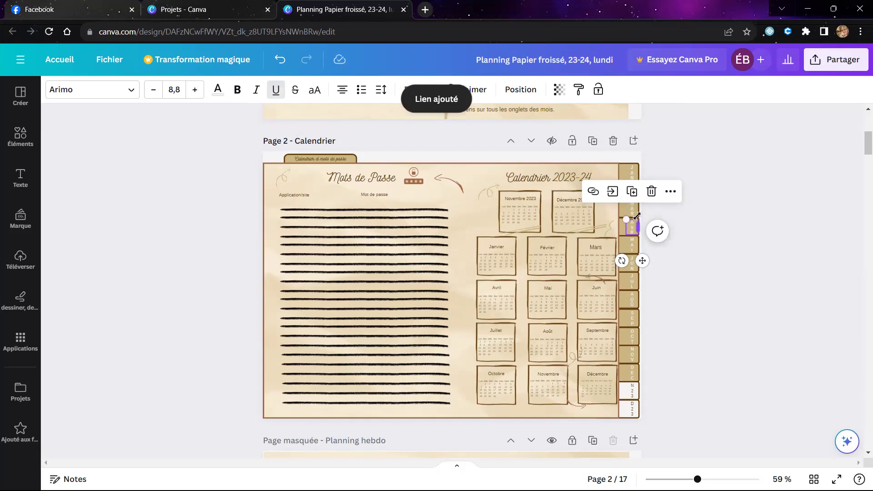
{"action": "left_click", "coordinate": [595, 192]}
{"action": "left_click", "coordinate": [767, 268]}
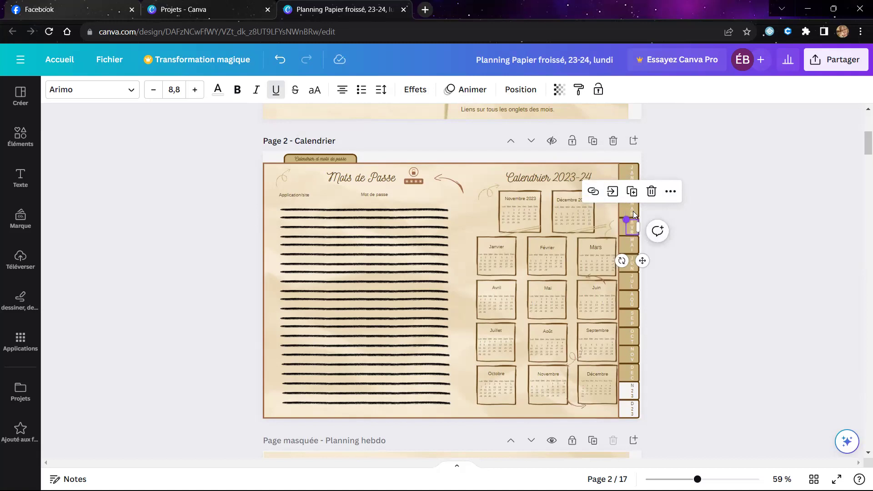
Check the link destination of the March side tab label on page 2.
{"action": "left_click", "coordinate": [634, 211]}
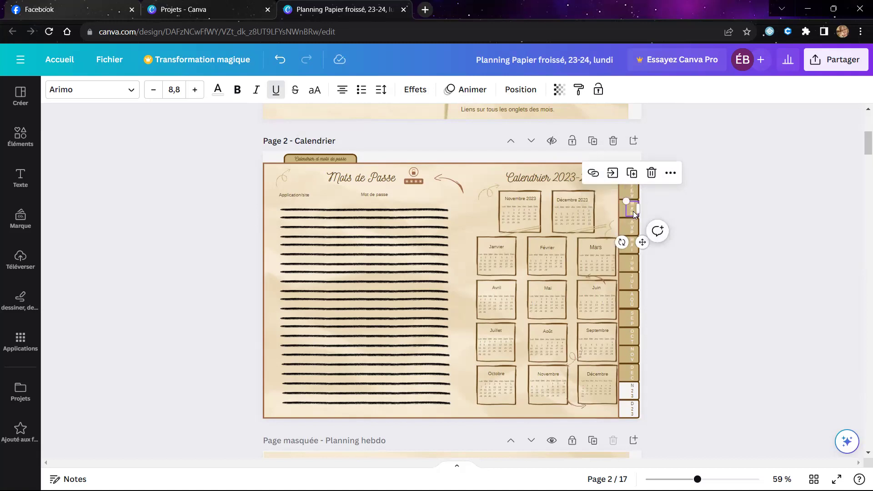
{"action": "left_click", "coordinate": [591, 175]}
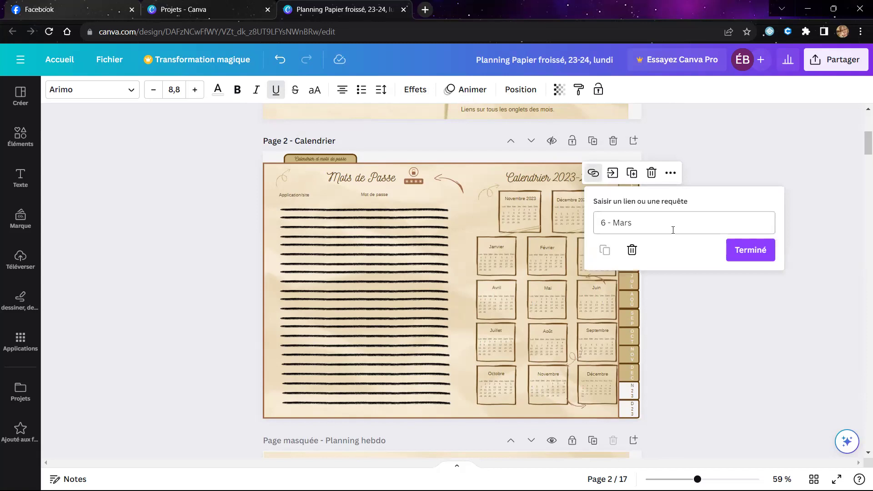
{"action": "left_click", "coordinate": [751, 249]}
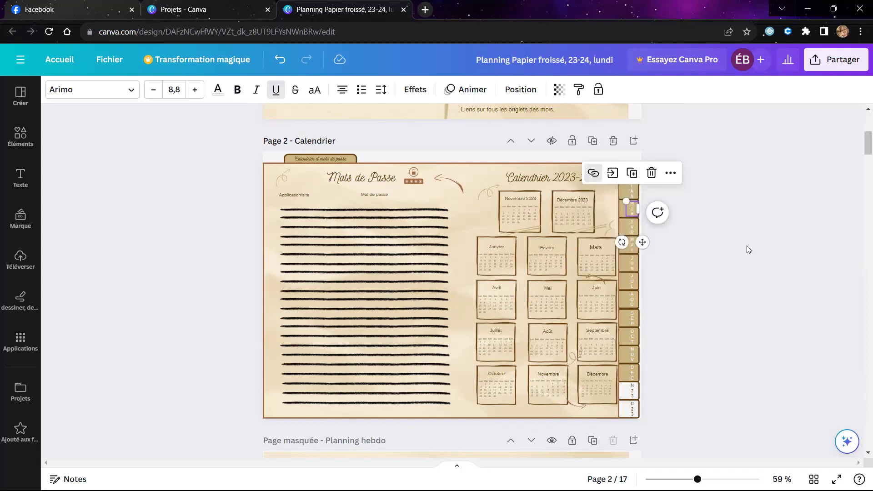
Link the May side tab label on page 2 to the page "8 - Mai" and check its link destination.
{"action": "left_click", "coordinate": [634, 250]}
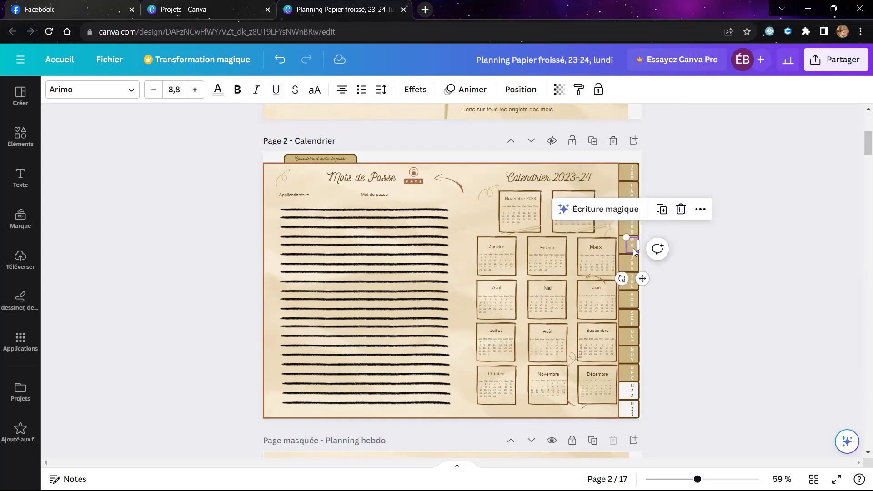
{"action": "left_click", "coordinate": [700, 210]}
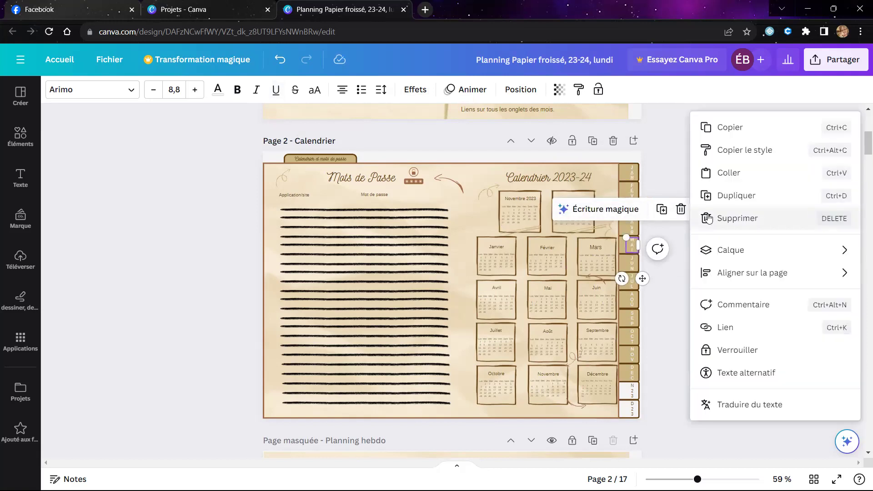
{"action": "left_click", "coordinate": [732, 327]}
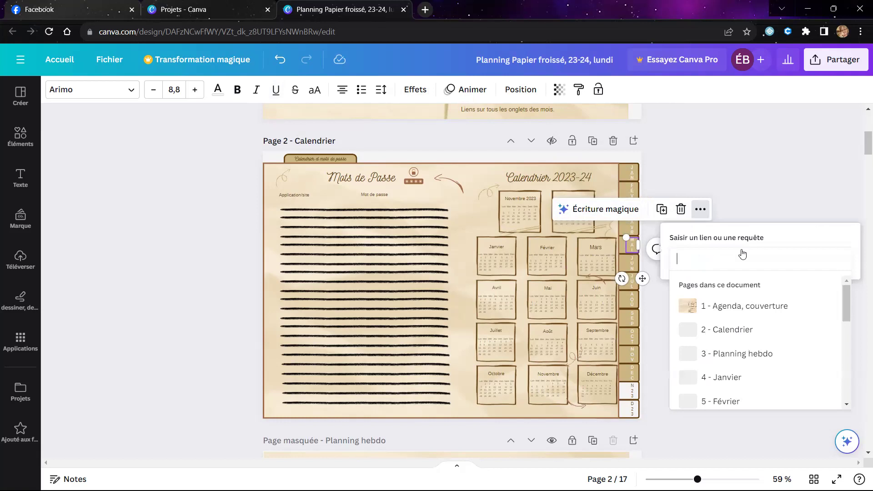
{"action": "type", "text": "8"}
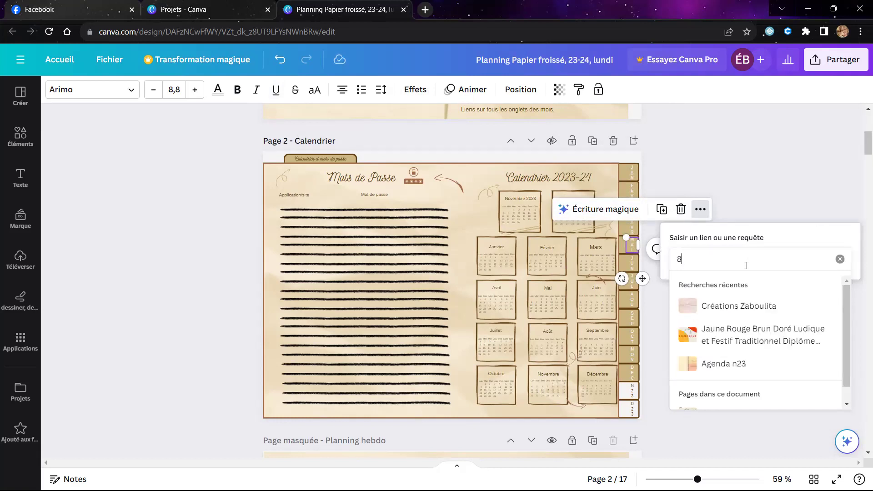
{"action": "key", "text": "Return"}
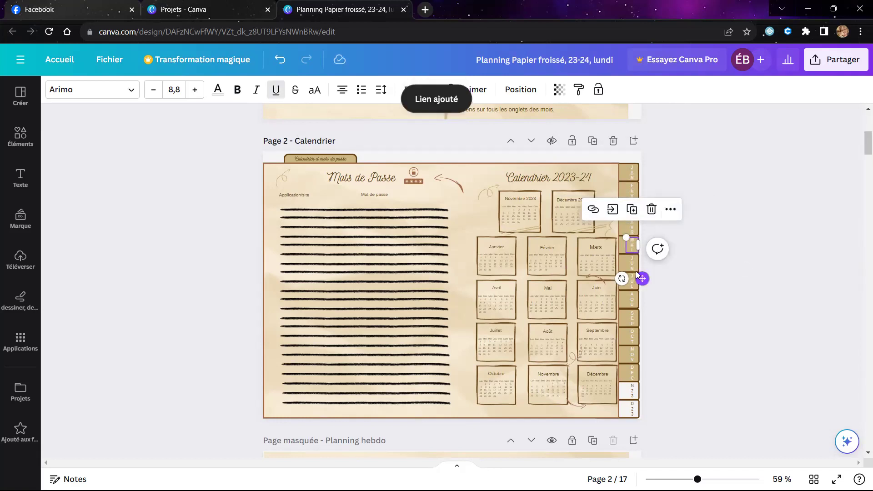
{"action": "left_click", "coordinate": [593, 211]}
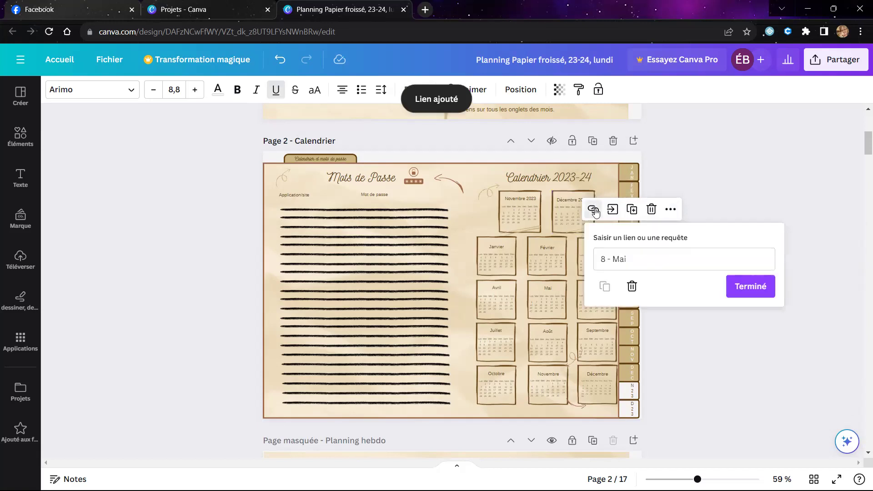
{"action": "left_click", "coordinate": [755, 290]}
Link the June side tab label on page 2 to page 9 of the document.
{"action": "left_click", "coordinate": [632, 263]}
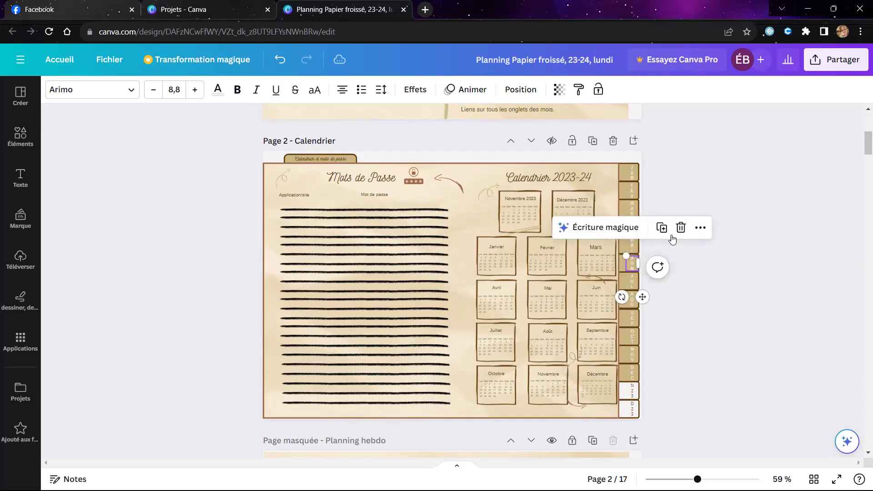
{"action": "left_click", "coordinate": [704, 234]}
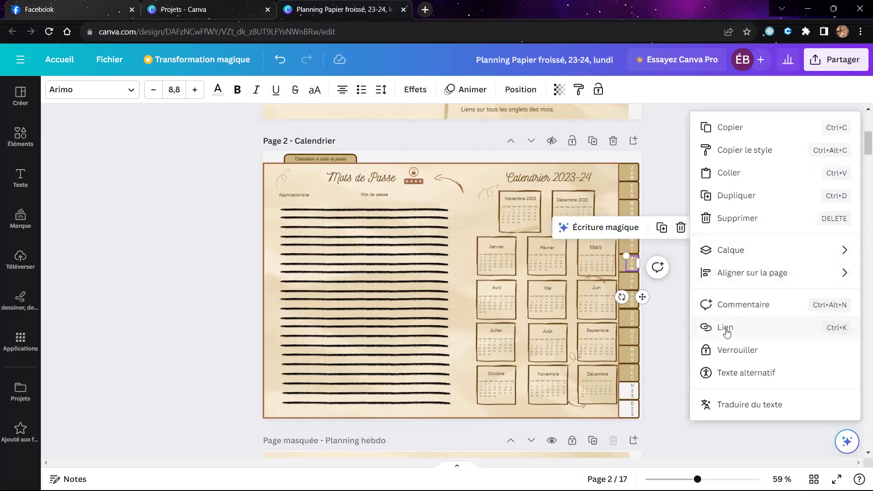
{"action": "left_click", "coordinate": [726, 329]}
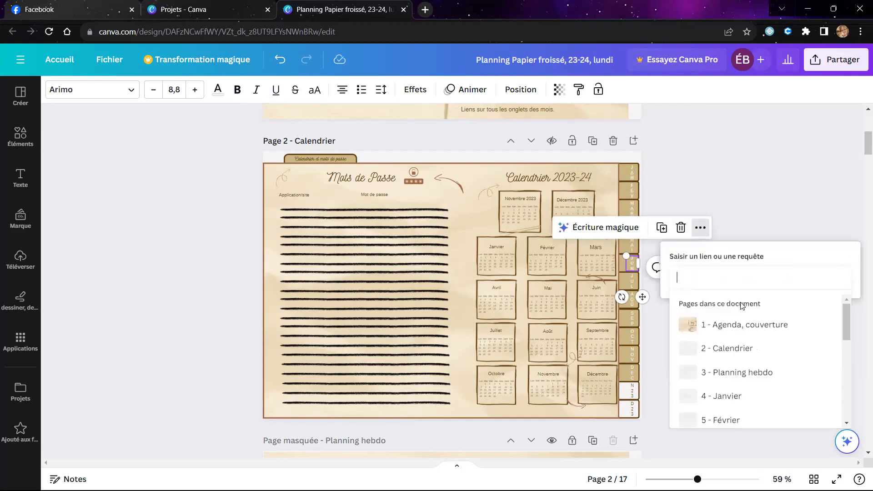
{"action": "type", "text": "9"}
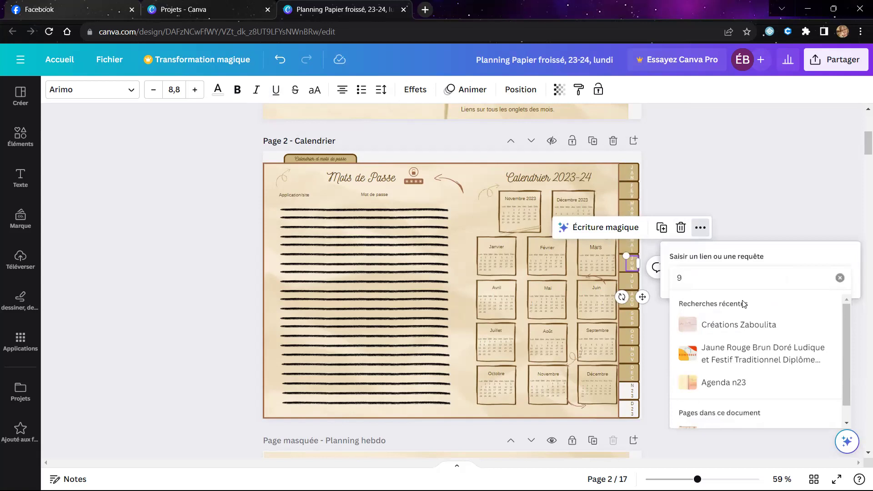
{"action": "key", "text": "Return"}
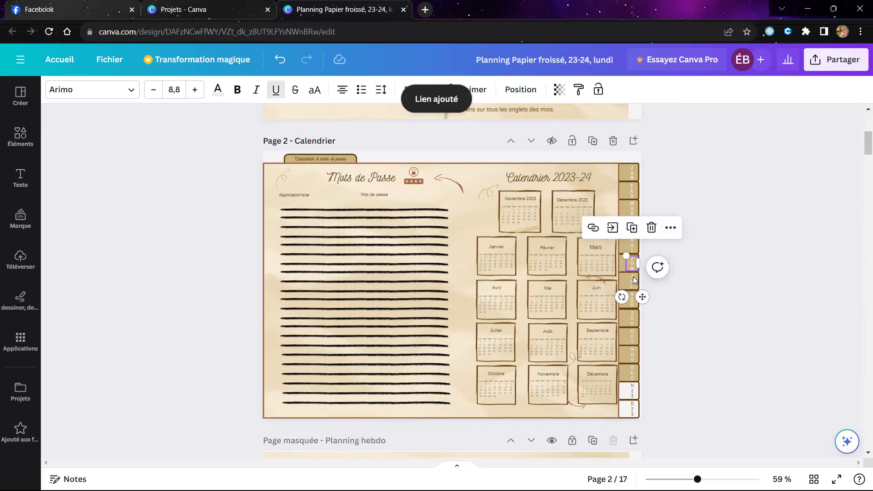
Link the July side tab label on page 2 to page 10 of the document.
{"action": "left_click", "coordinate": [634, 281]}
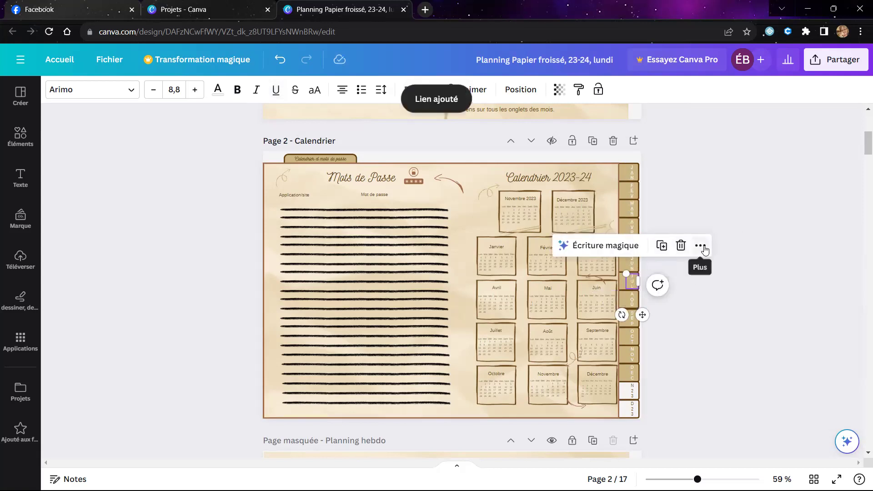
{"action": "left_click", "coordinate": [698, 246]}
{"action": "left_click", "coordinate": [738, 328]}
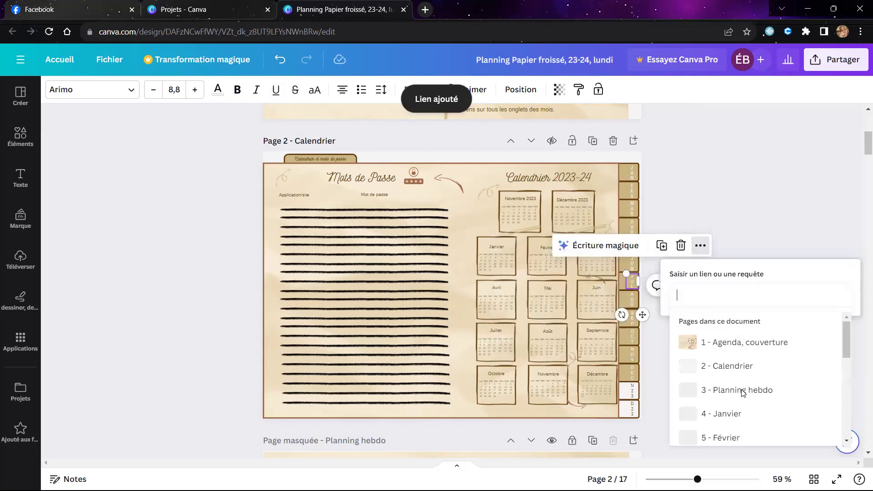
{"action": "type", "text": "10"}
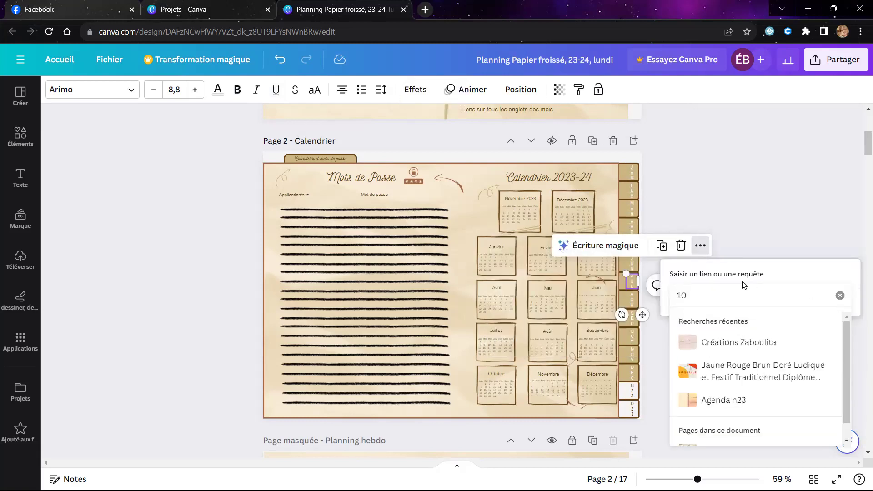
{"action": "key", "text": "Return"}
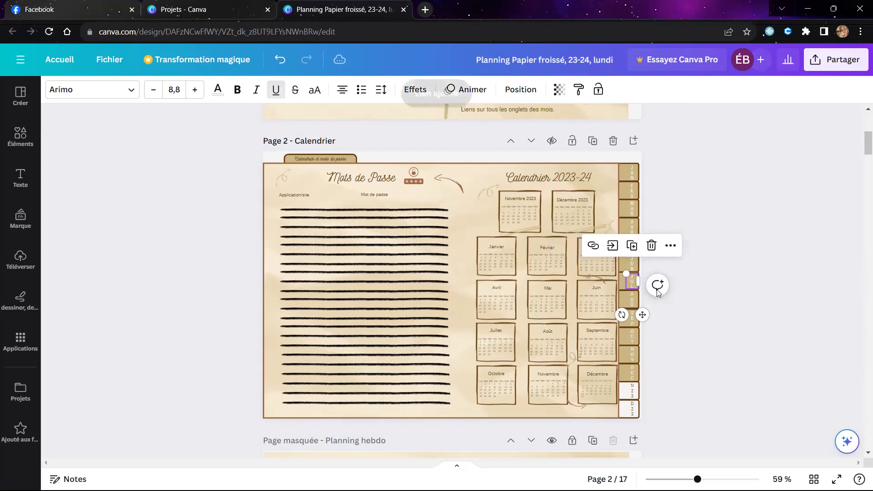
Link the August side tab label on page 2 to page 11 of the document.
{"action": "left_click", "coordinate": [634, 304]}
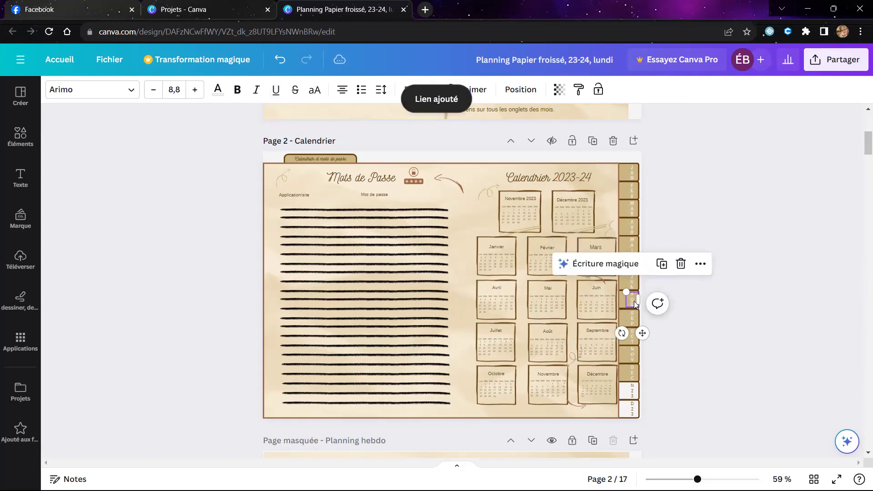
{"action": "left_click", "coordinate": [700, 264]}
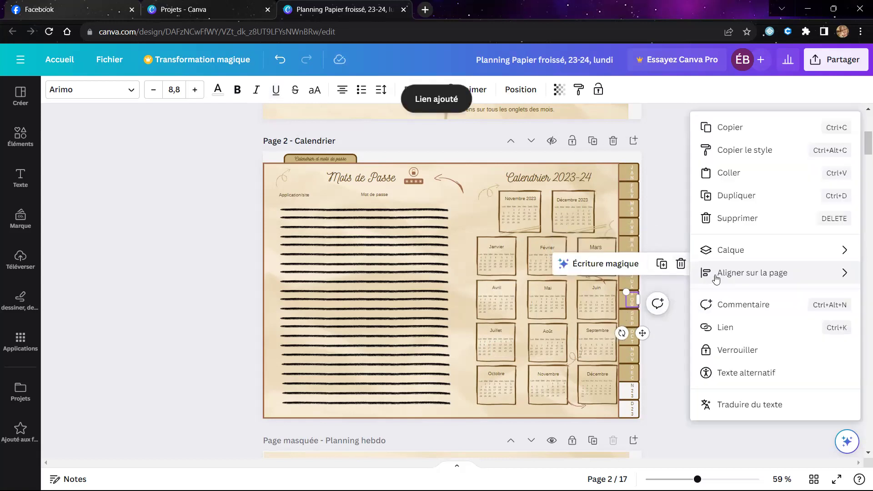
{"action": "left_click", "coordinate": [731, 327]}
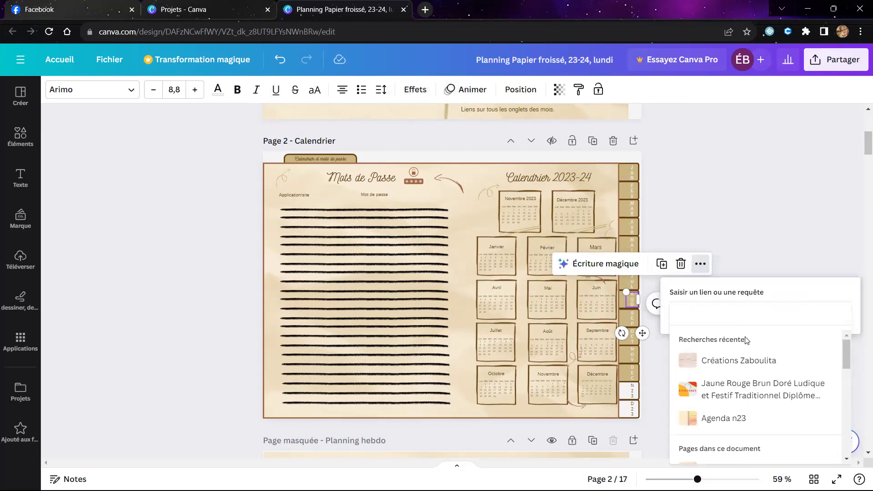
{"action": "type", "text": "11"}
{"action": "key", "text": "Return"}
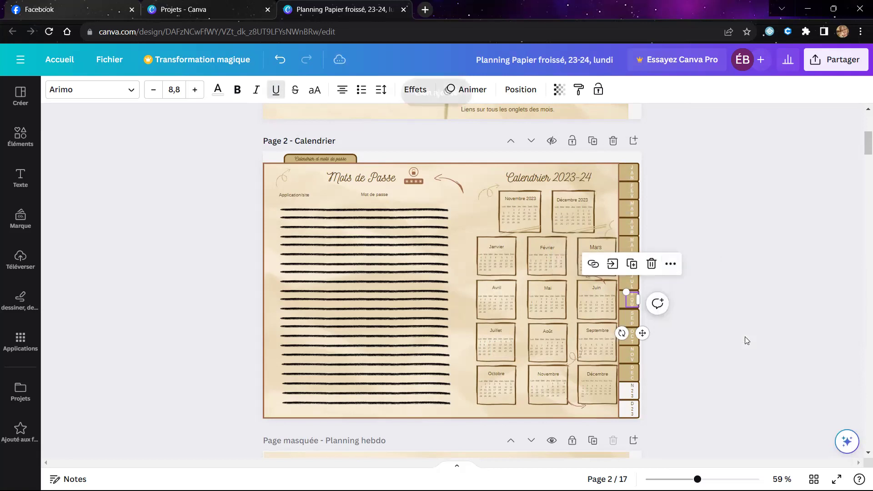
Link the September side tab label on page 2 to page 12 of the document.
{"action": "left_click", "coordinate": [636, 318]}
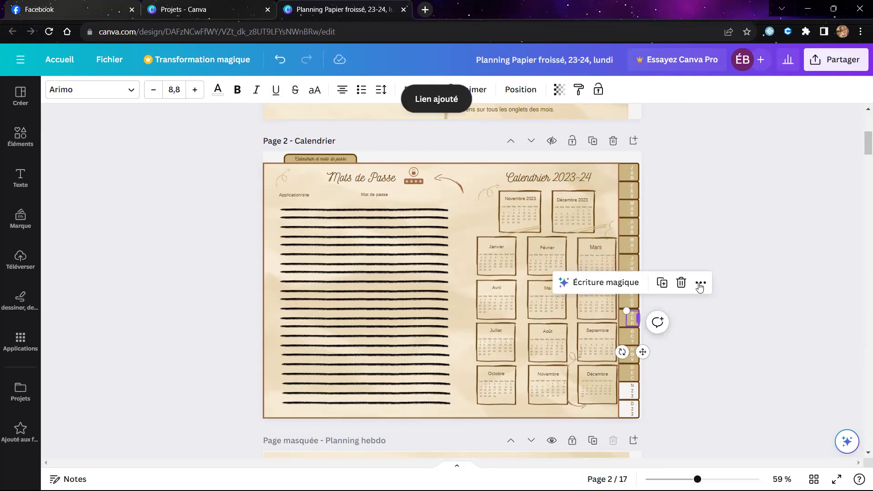
{"action": "left_click", "coordinate": [698, 282]}
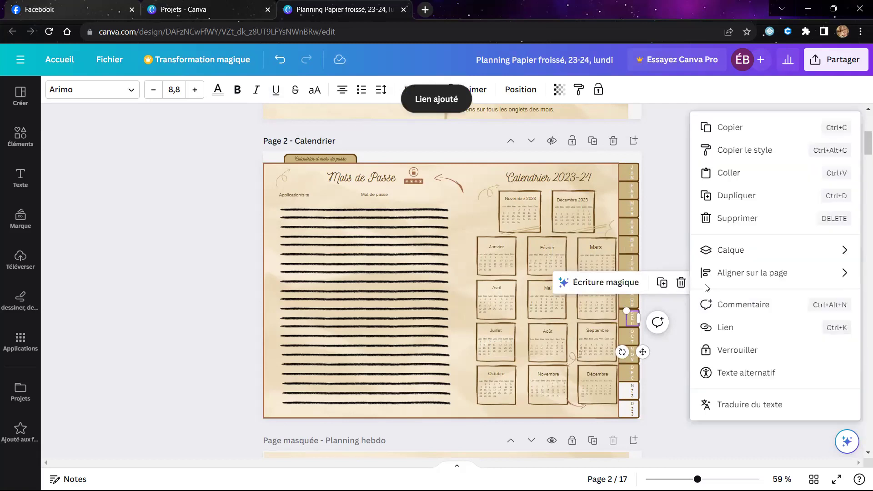
{"action": "left_click", "coordinate": [727, 328]}
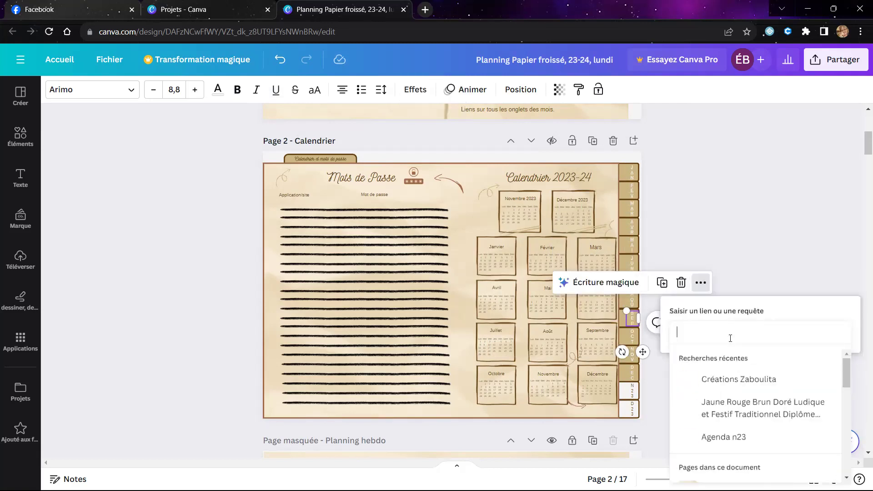
{"action": "type", "text": "12"}
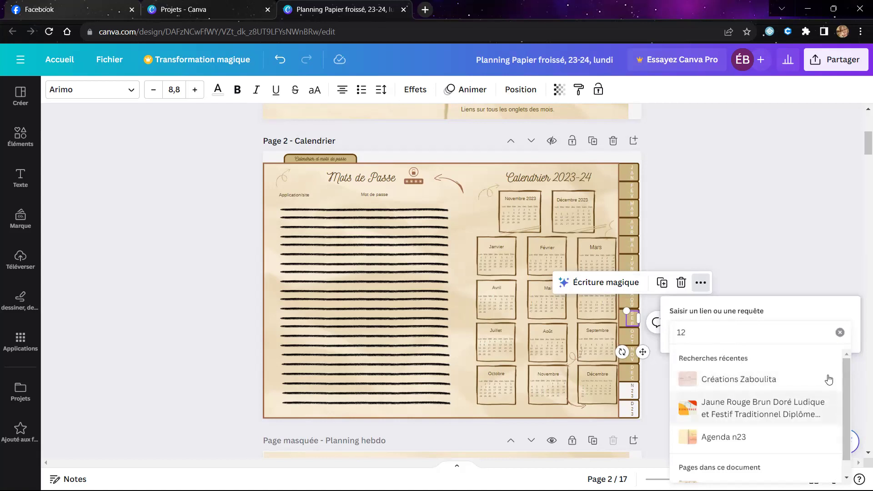
{"action": "key", "text": "Return"}
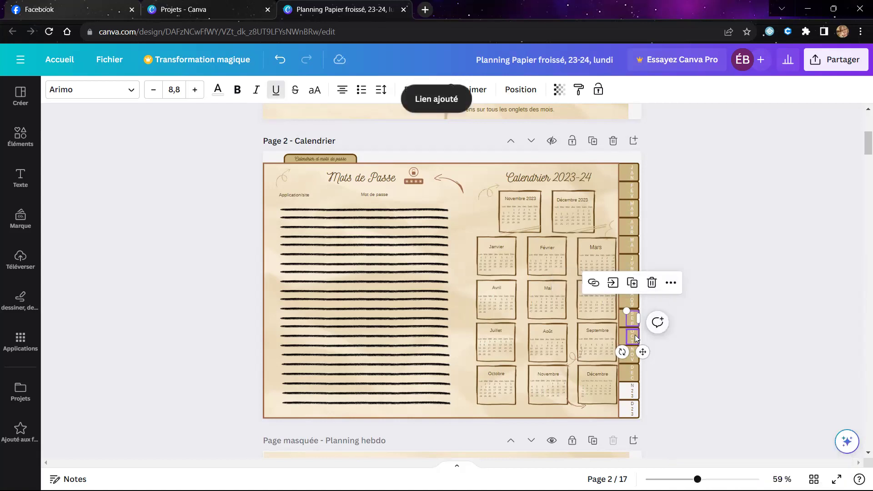
Link the October side tab label on page 2 to page 13 and check its link destination.
{"action": "left_click", "coordinate": [637, 335]}
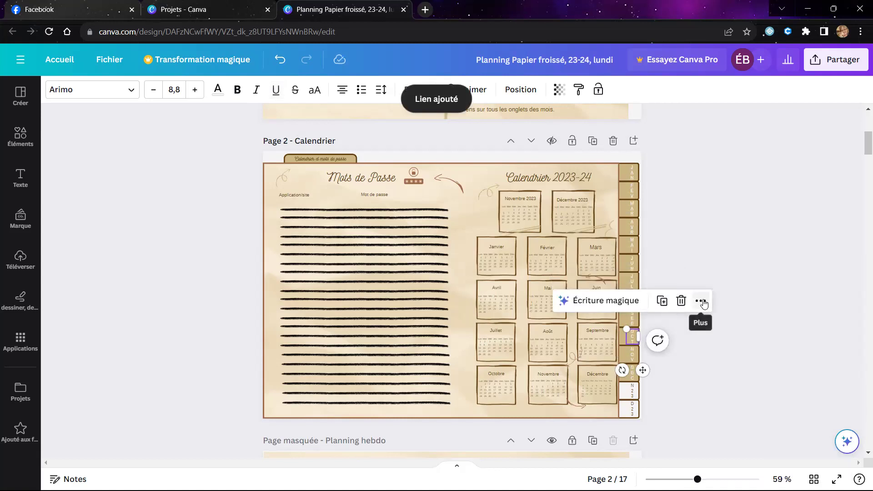
{"action": "left_click", "coordinate": [706, 301]}
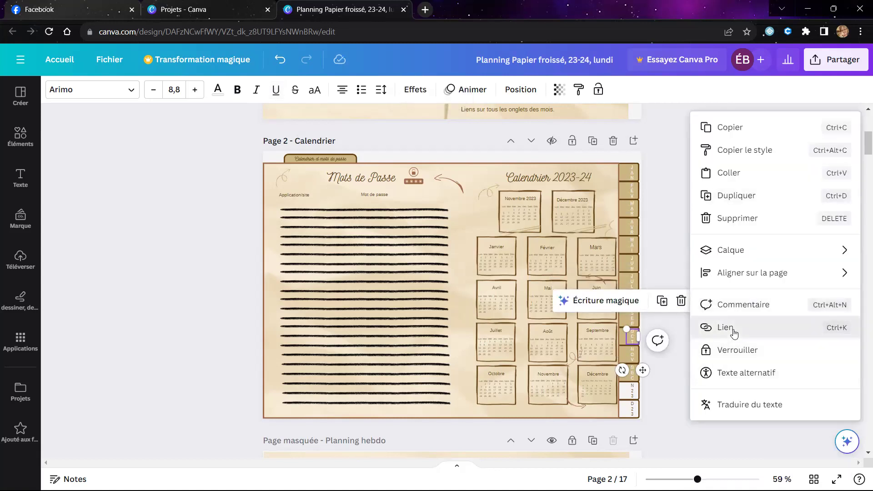
{"action": "left_click", "coordinate": [732, 331]}
{"action": "type", "text": "13"}
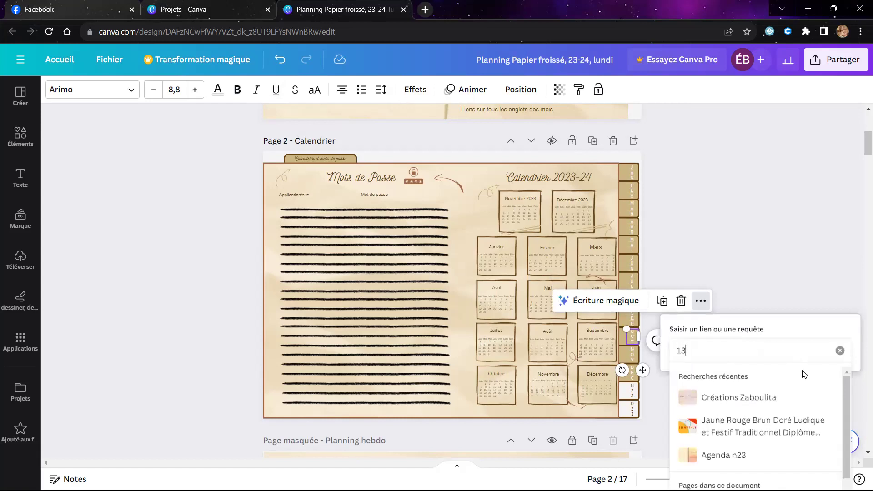
{"action": "key", "text": "Return"}
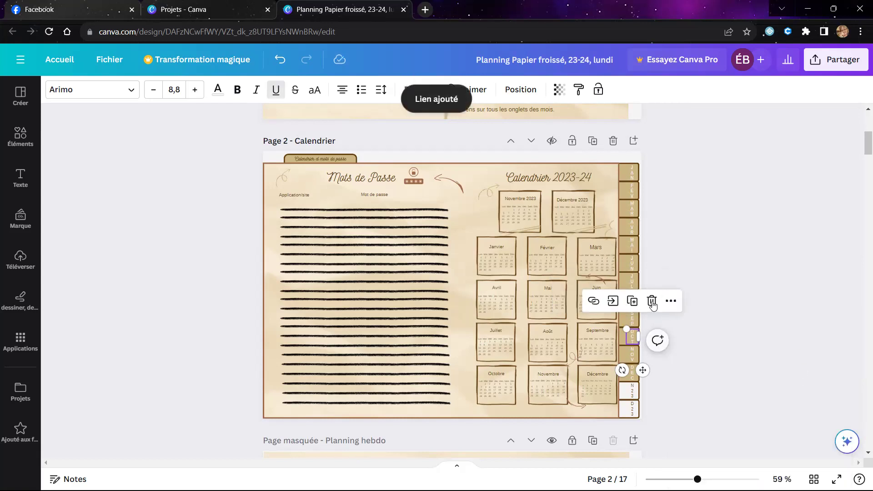
{"action": "left_click", "coordinate": [599, 302]}
{"action": "left_click", "coordinate": [751, 379]}
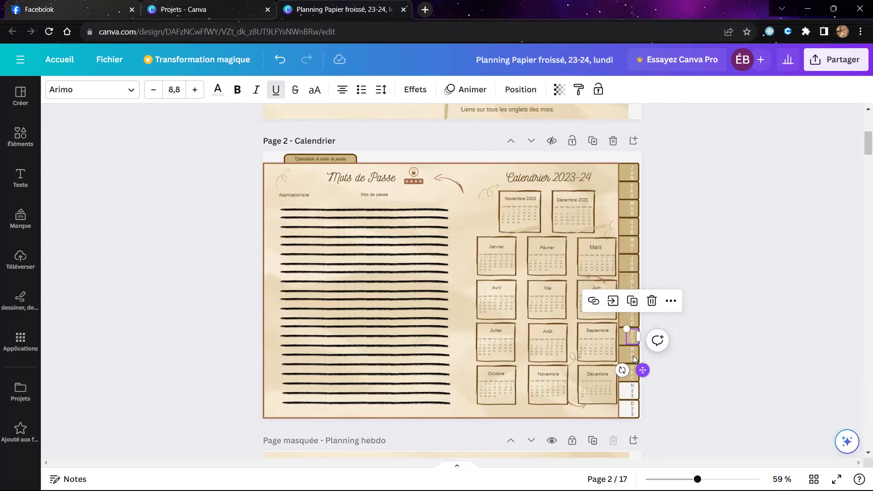
Link the November side tab label on page 2 to page 14 of the document.
{"action": "left_click", "coordinate": [633, 356]}
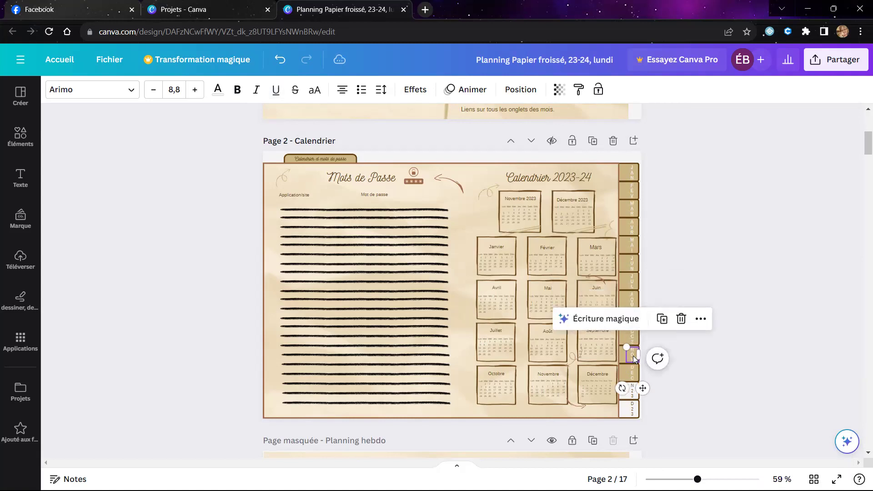
{"action": "left_click", "coordinate": [701, 319]}
{"action": "left_click", "coordinate": [713, 331]}
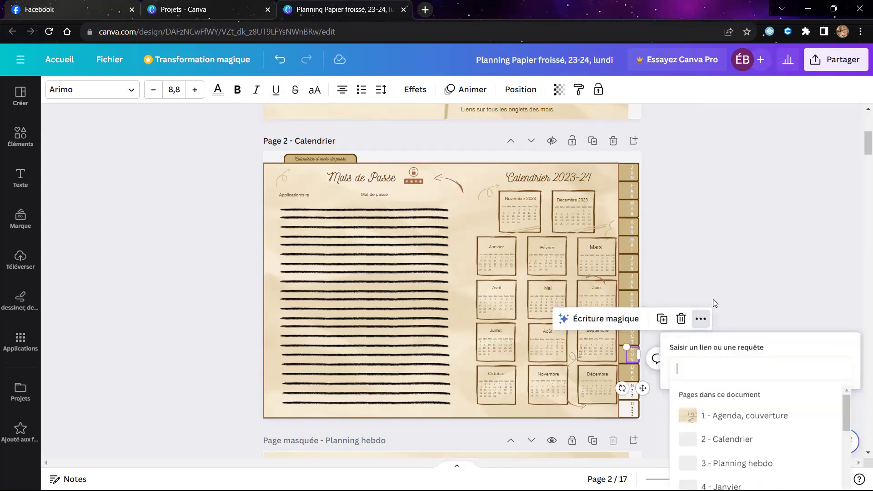
{"action": "type", "text": "14"}
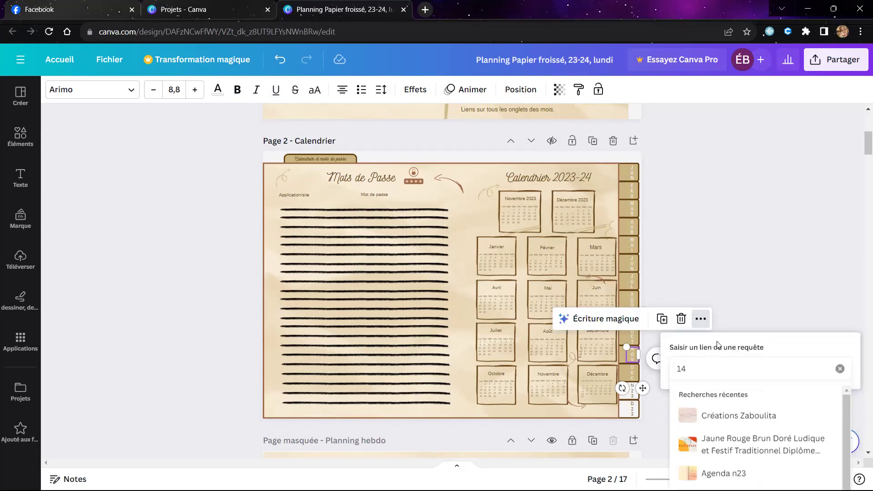
{"action": "key", "text": "Return"}
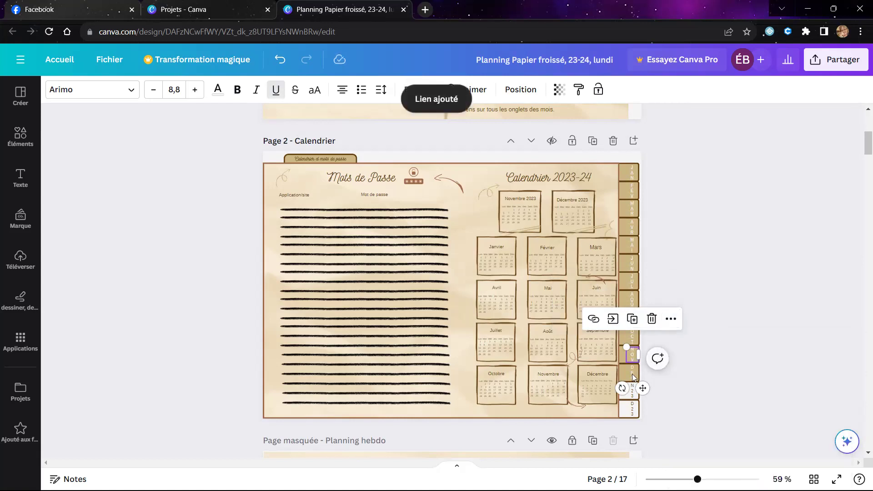
Link the December side tab label on page 2 to the page "15 - Décembre" and check its link destination.
{"action": "left_click", "coordinate": [634, 372]}
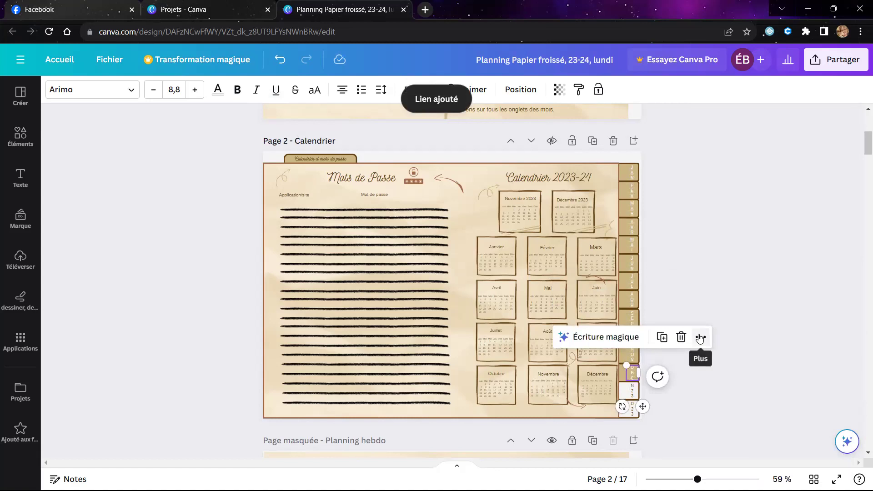
{"action": "left_click", "coordinate": [701, 337]}
{"action": "left_click", "coordinate": [735, 330]}
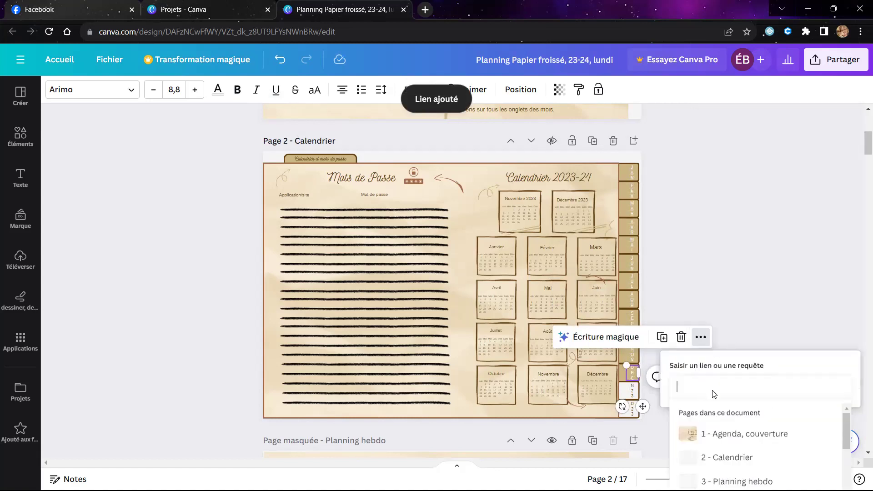
{"action": "type", "text": "15"}
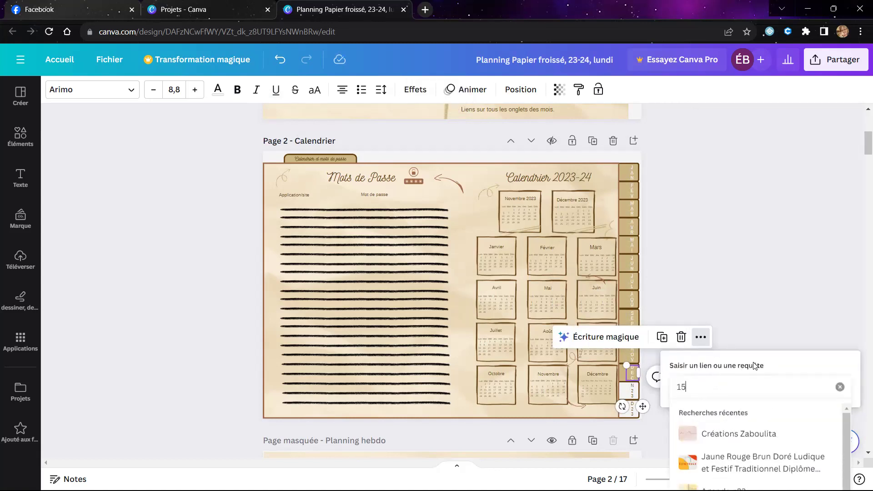
{"action": "key", "text": "Return"}
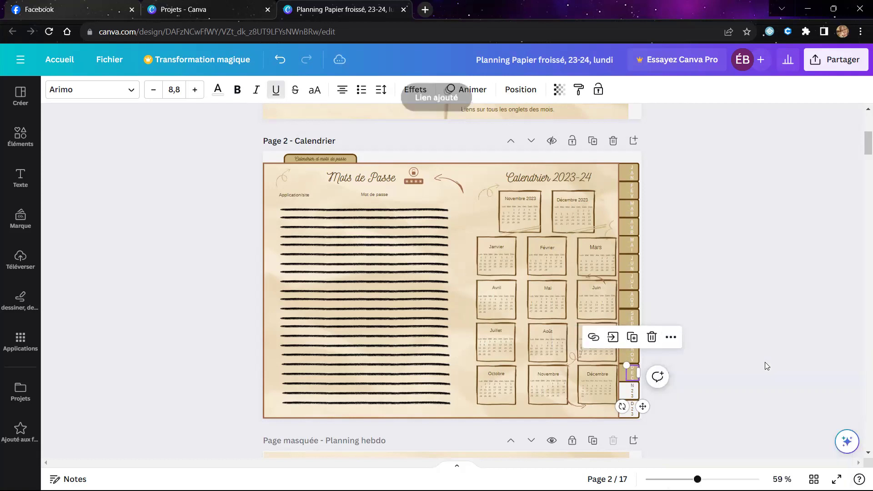
{"action": "left_click", "coordinate": [593, 338]}
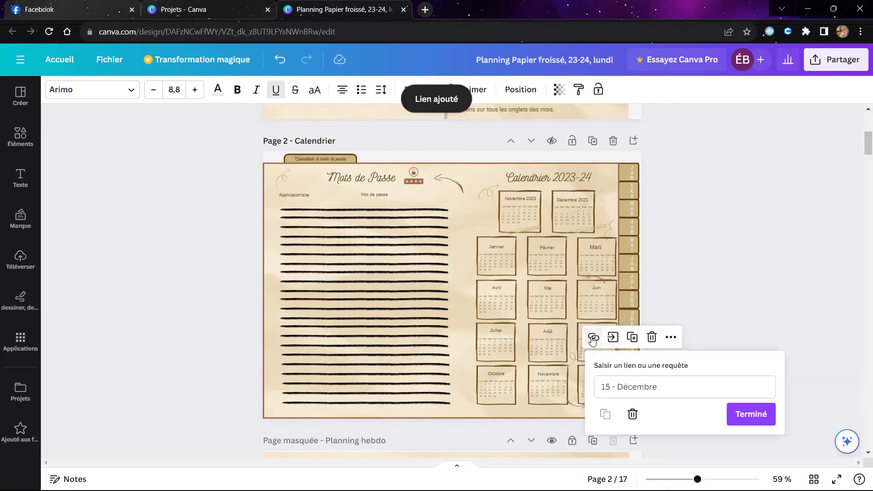
{"action": "left_click", "coordinate": [752, 414]}
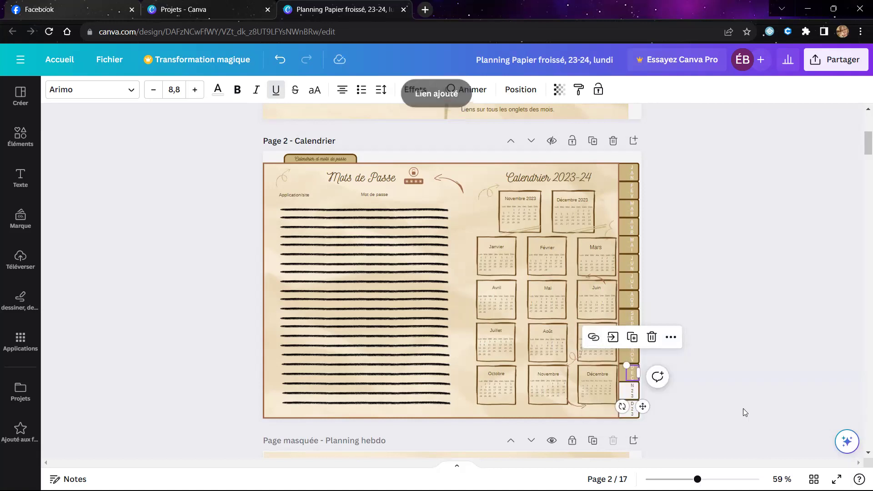
Link the N23 (November 2023) side tab label on page 2 to page 16 of the document.
{"action": "left_click", "coordinate": [632, 394]}
{"action": "left_click", "coordinate": [700, 358]}
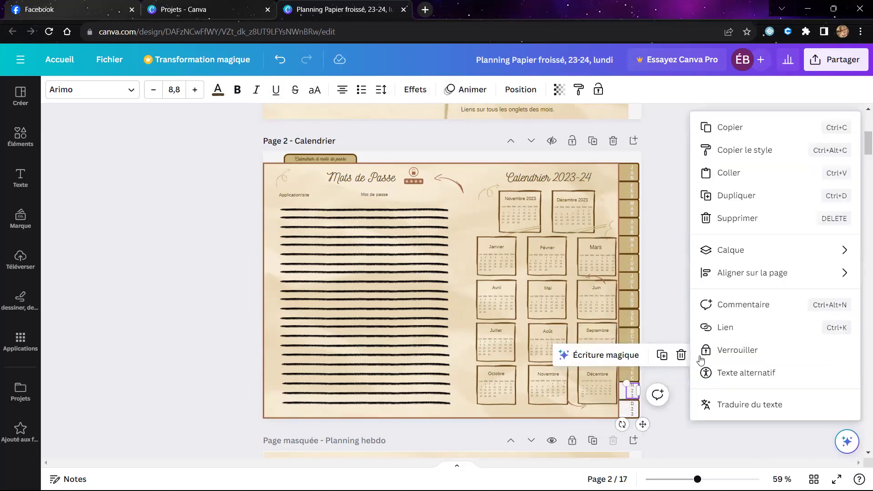
{"action": "left_click", "coordinate": [769, 332]}
{"action": "type", "text": "16"}
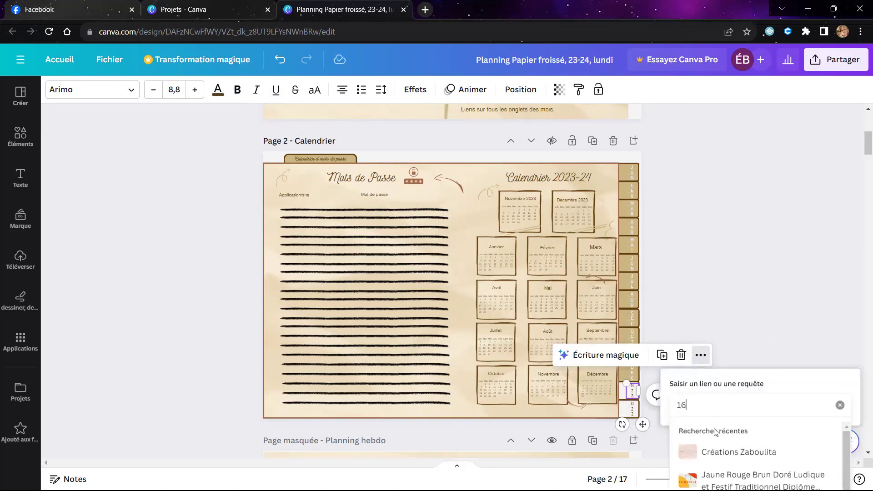
{"action": "key", "text": "Return"}
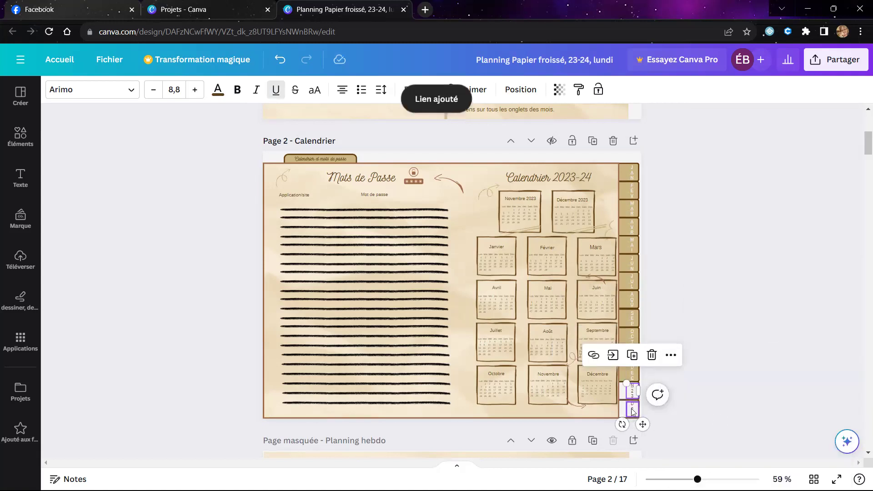
Link the D23 (December 2023) side tab label on page 2 to page 17 of the document.
{"action": "left_click", "coordinate": [632, 411]}
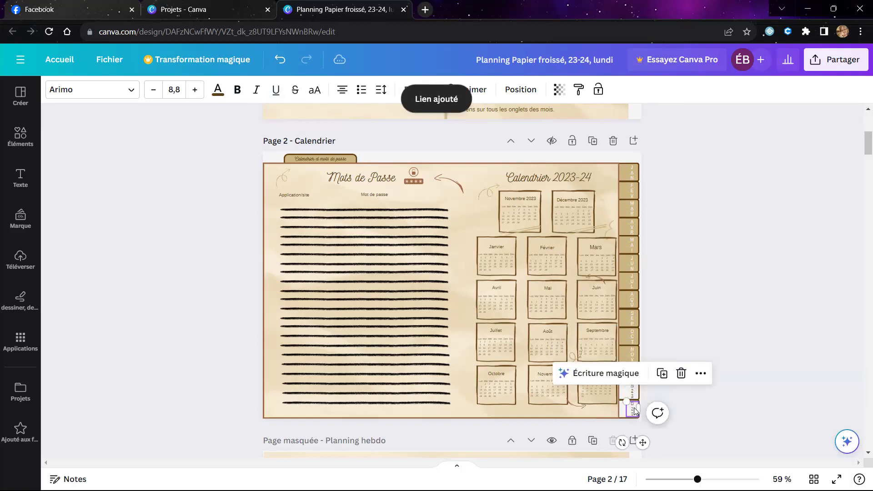
{"action": "left_click", "coordinate": [701, 375]}
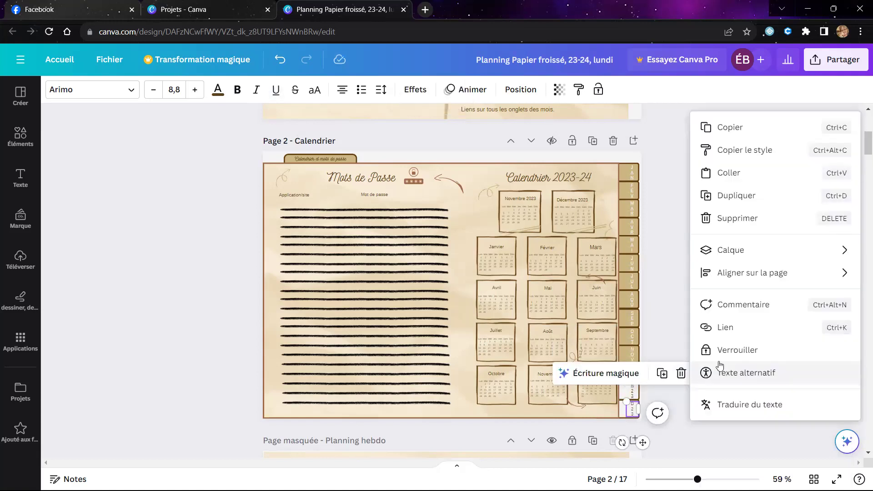
{"action": "left_click", "coordinate": [746, 328]}
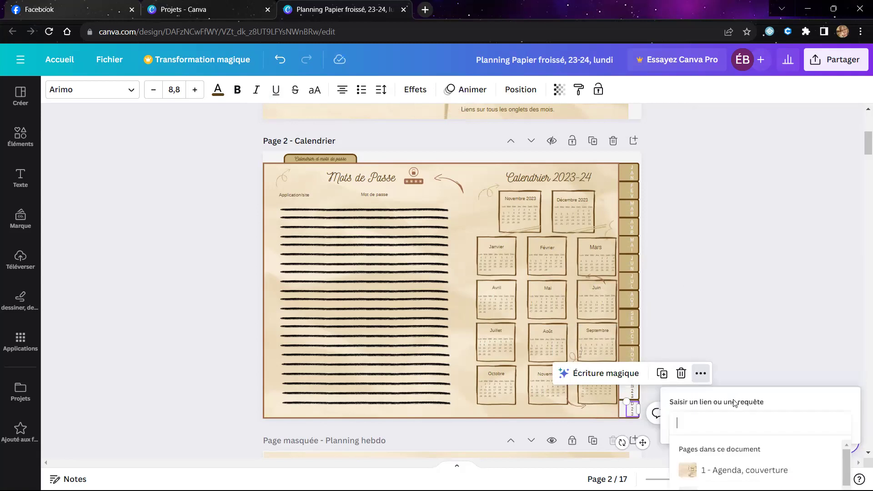
{"action": "type", "text": "17"}
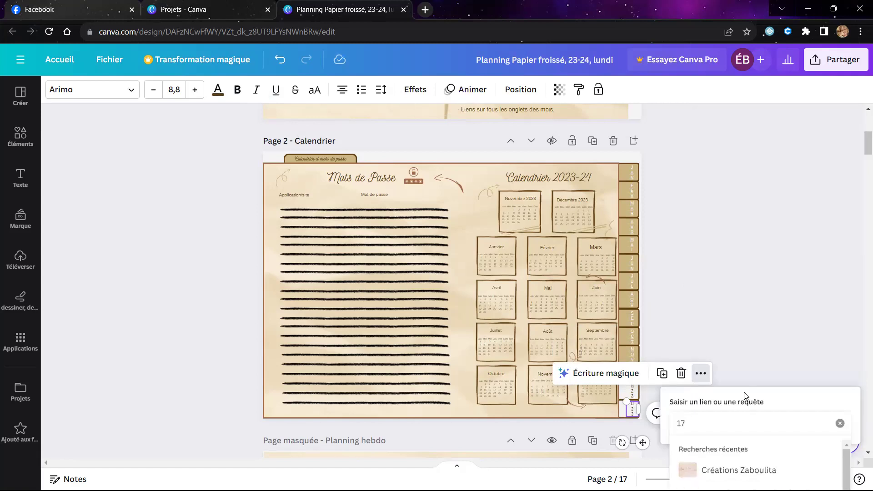
{"action": "key", "text": "Return"}
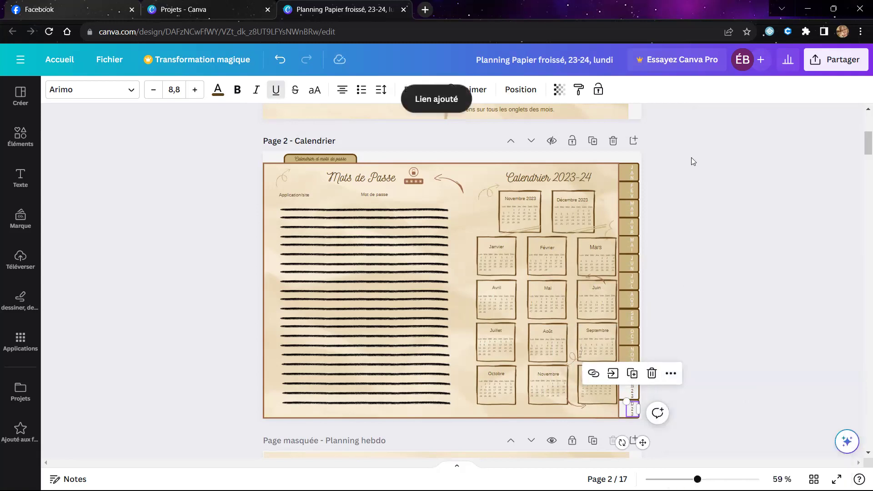
{"action": "left_click", "coordinate": [633, 173]}
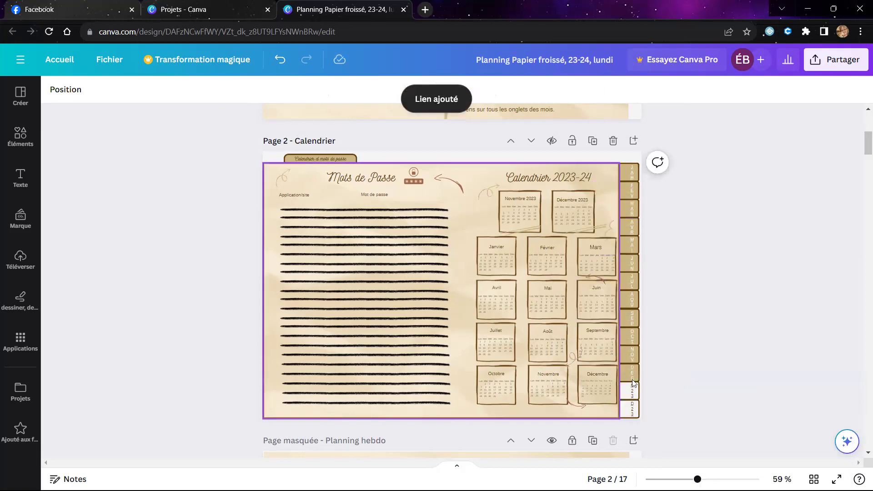
{"action": "left_click", "coordinate": [632, 228]}
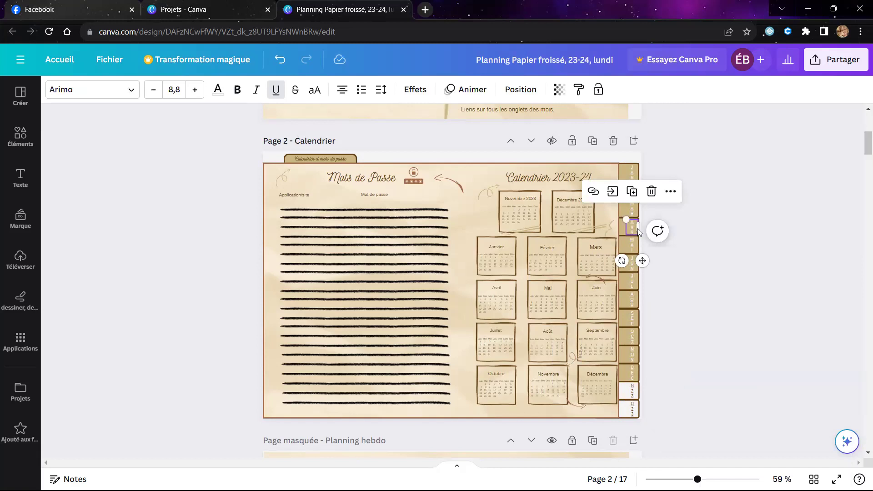
{"action": "left_click", "coordinate": [722, 242]}
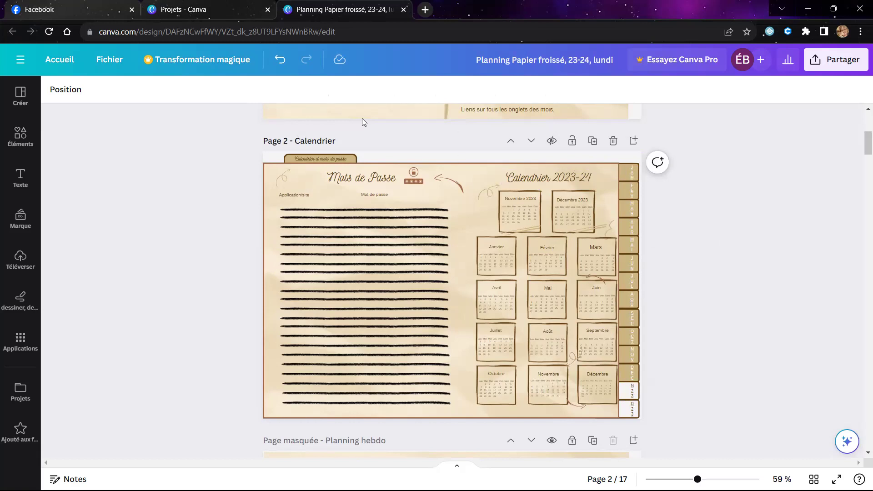
Try underlining the "Calendrier et mots de passe" tab label on page 2 and remove that underline again.
{"action": "left_click", "coordinate": [331, 159]}
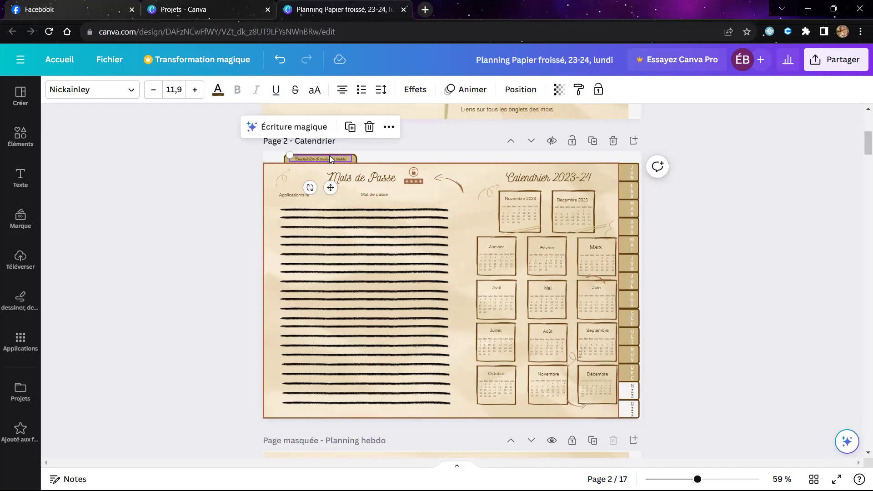
{"action": "key", "text": "ctrl+u"}
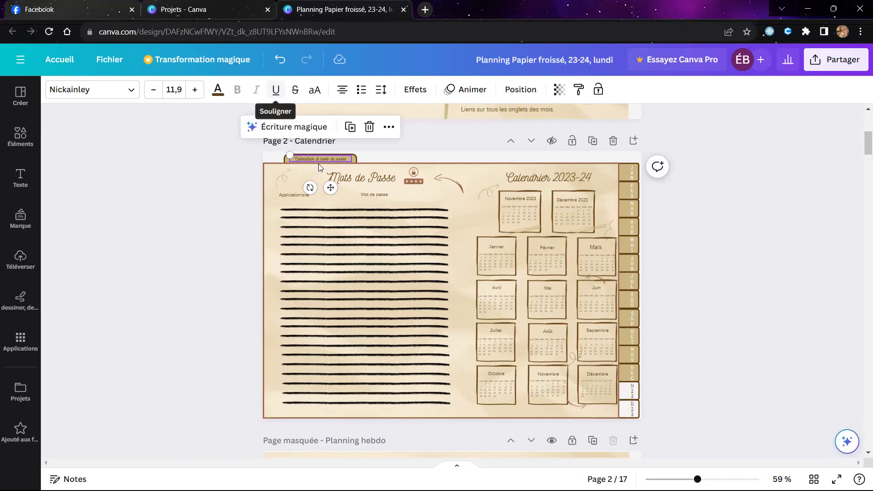
{"action": "left_click", "coordinate": [168, 223]}
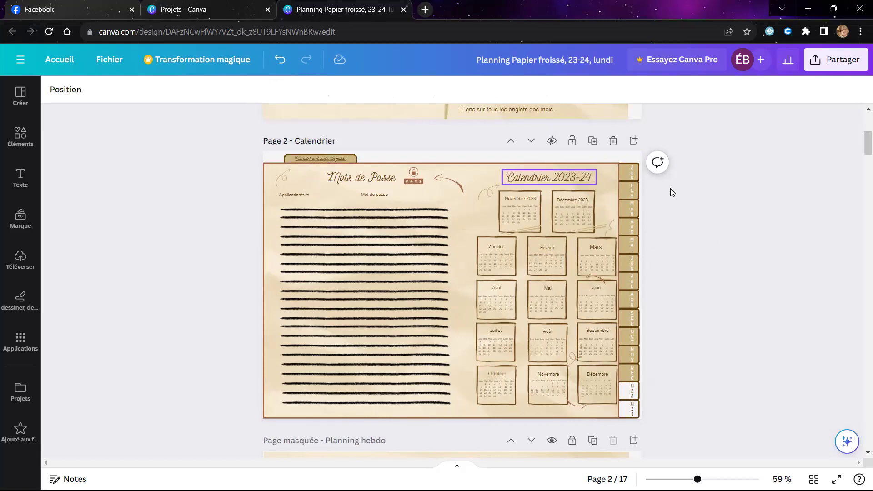
{"action": "scroll", "coordinate": [695, 191], "scroll_direction": "up", "scroll_amount": 5}
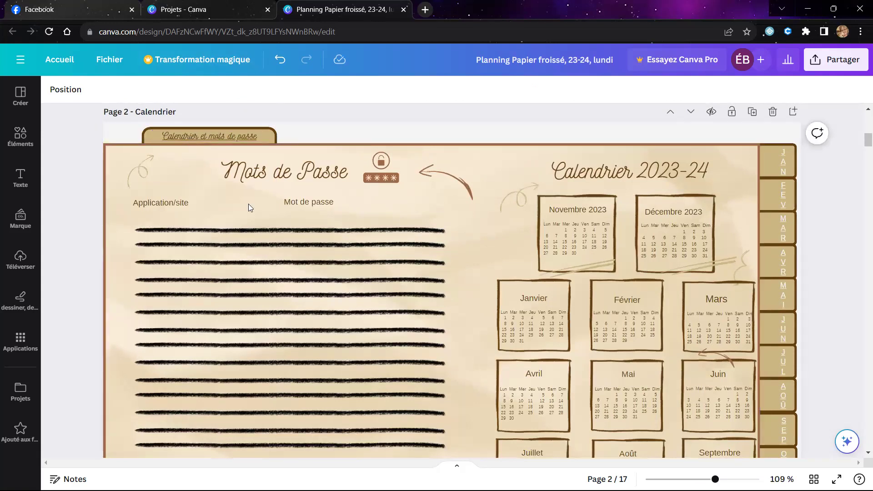
{"action": "left_click", "coordinate": [247, 136]}
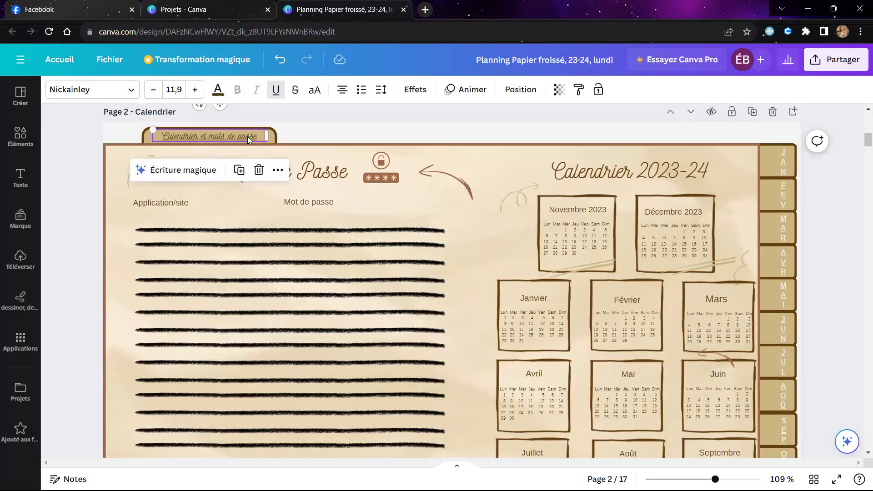
{"action": "left_click", "coordinate": [278, 99]}
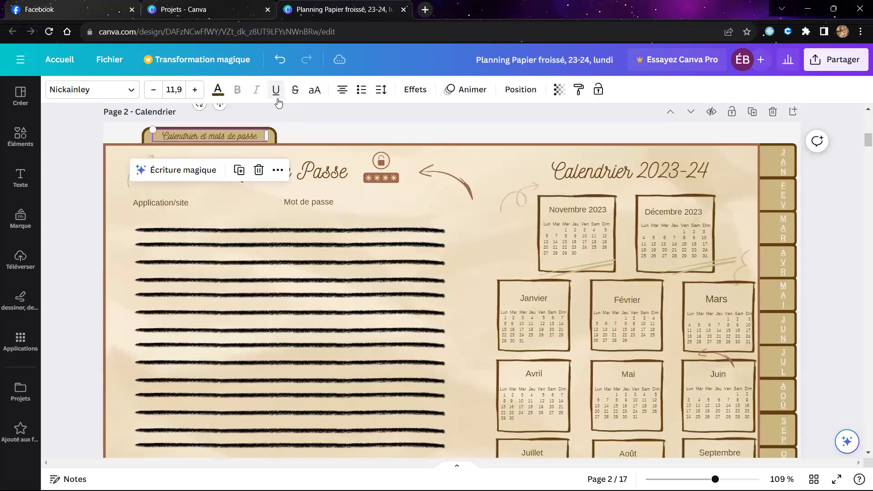
{"action": "left_click", "coordinate": [329, 137]}
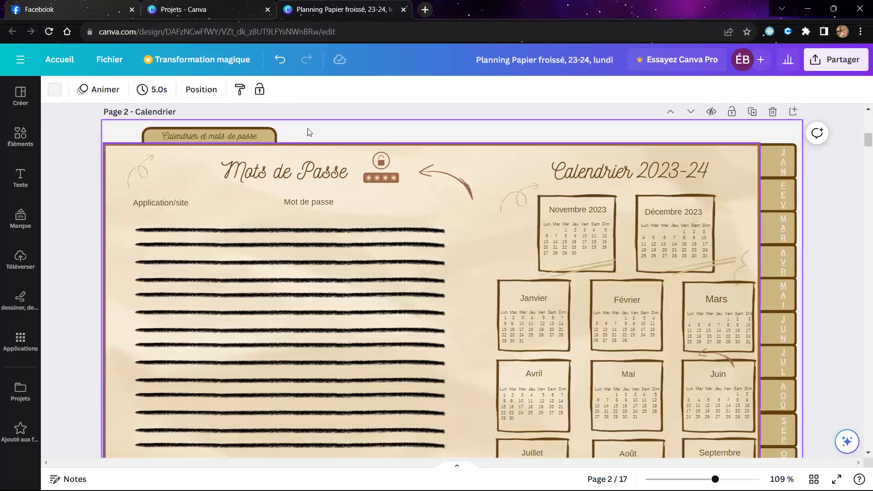
Remove the underline from the JAN, FEV, MAR, AVR, MAI and JUN side tab labels on page 2.
{"action": "left_click", "coordinate": [782, 160]}
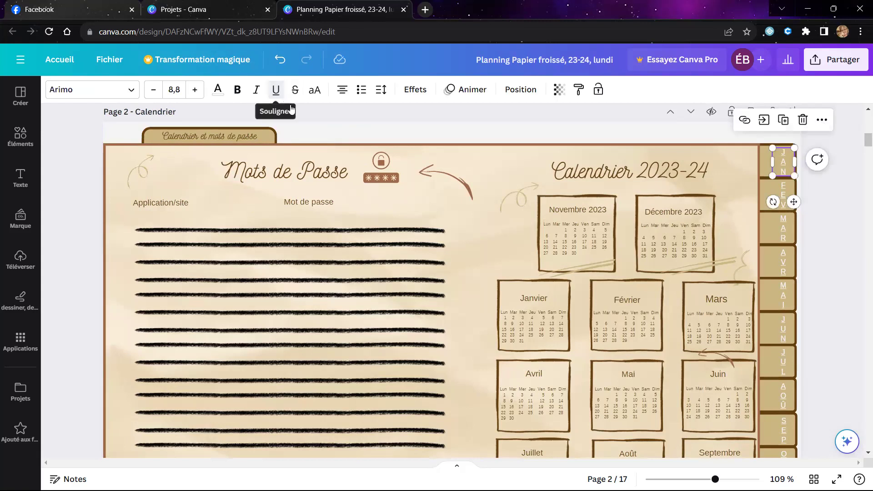
{"action": "left_click", "coordinate": [781, 218]}
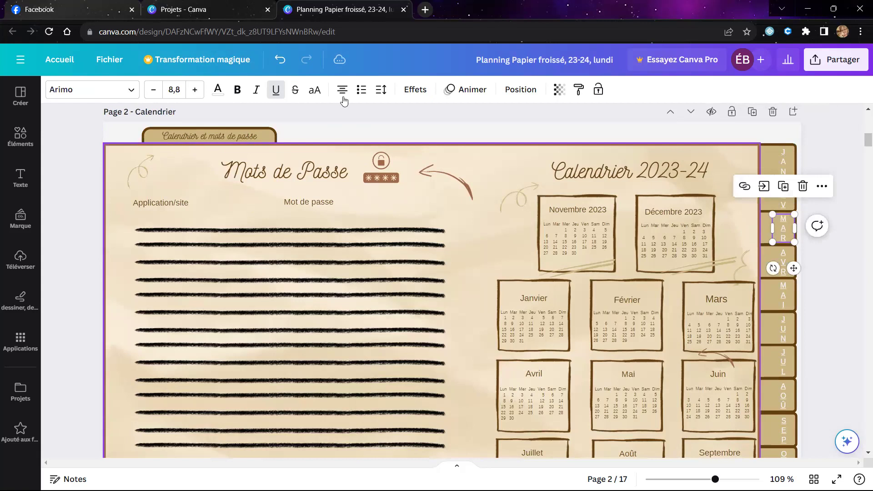
{"action": "left_click", "coordinate": [789, 201]}
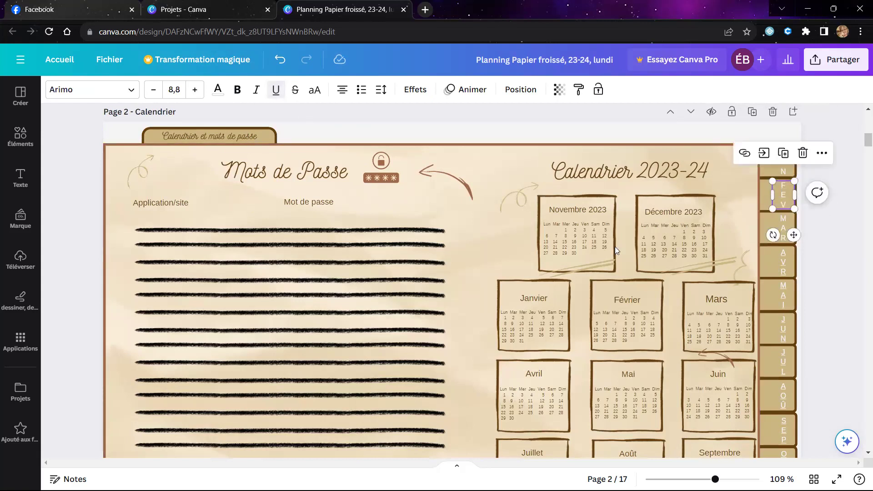
{"action": "left_click", "coordinate": [784, 250]}
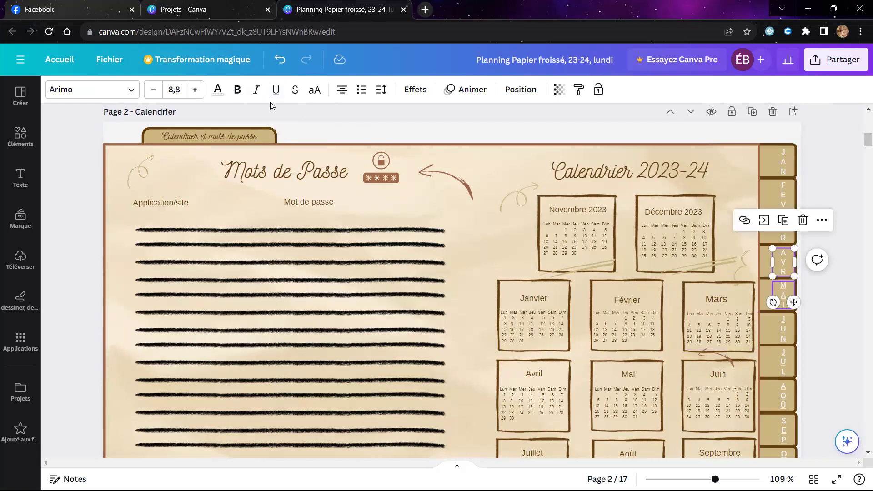
{"action": "key", "text": "Tab"}
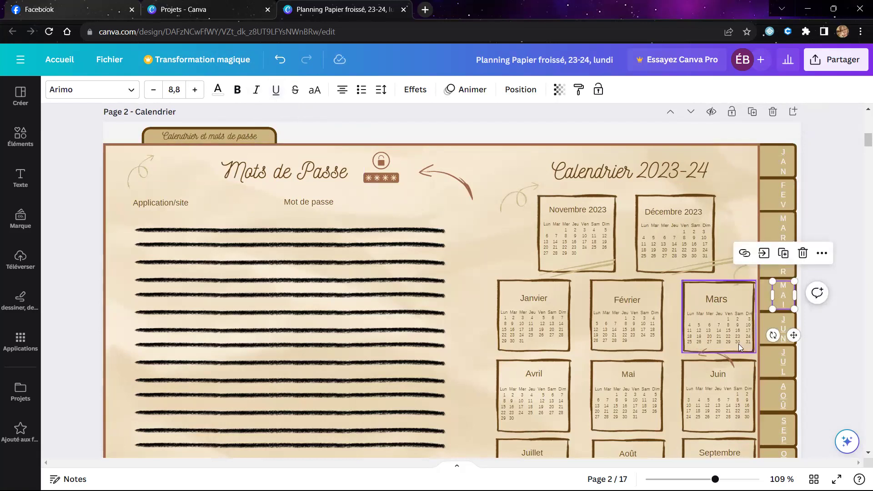
{"action": "key", "text": "Tab"}
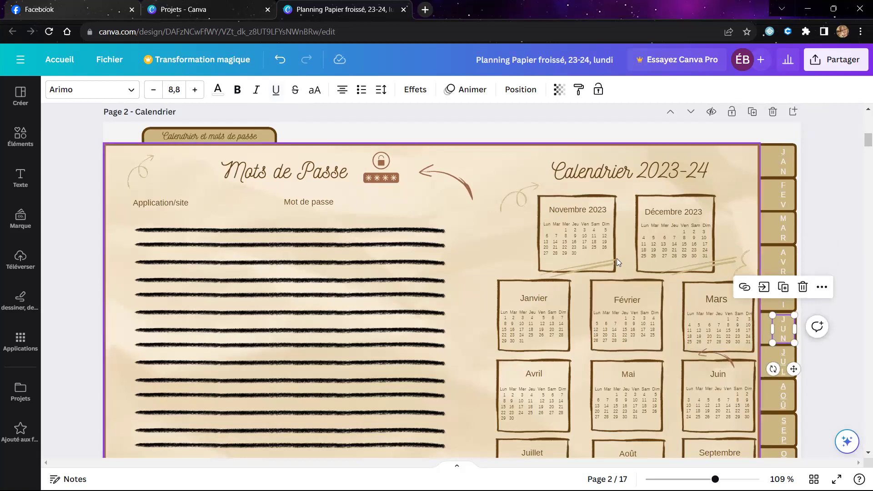
Remove the underline from the JUL, AOÛ, SEP, OCT and NOV side tab labels on page 2.
{"action": "scroll", "coordinate": [617, 258], "scroll_direction": "down", "scroll_amount": 3}
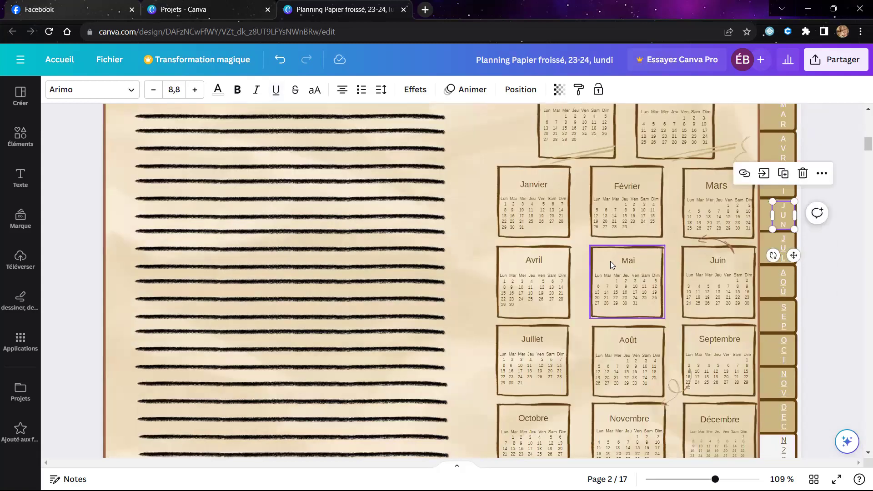
{"action": "left_click", "coordinate": [782, 245]}
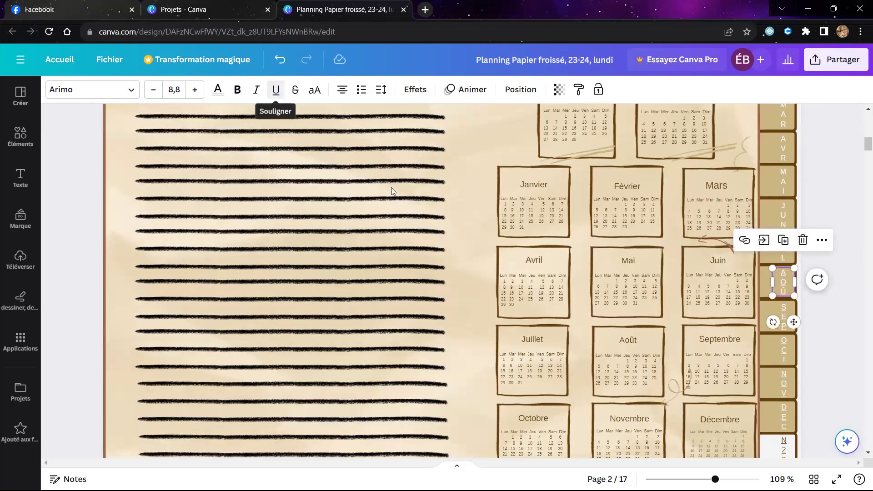
{"action": "left_click", "coordinate": [790, 312]}
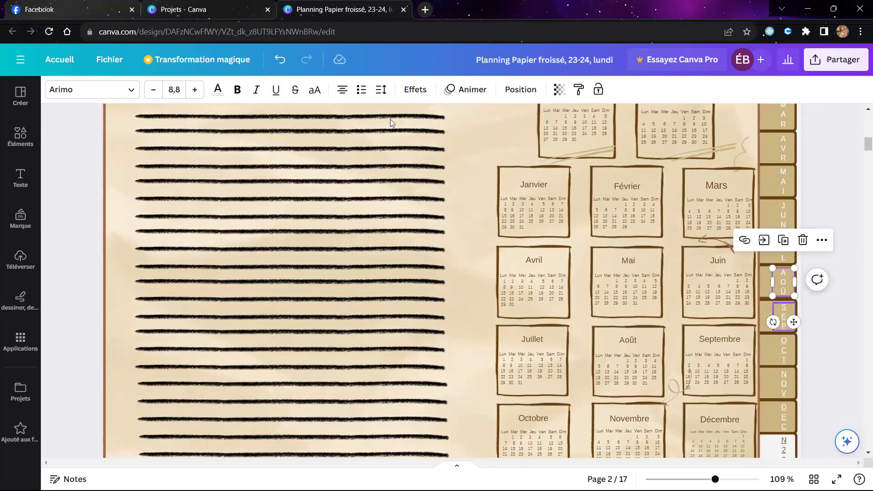
{"action": "left_click", "coordinate": [275, 90]}
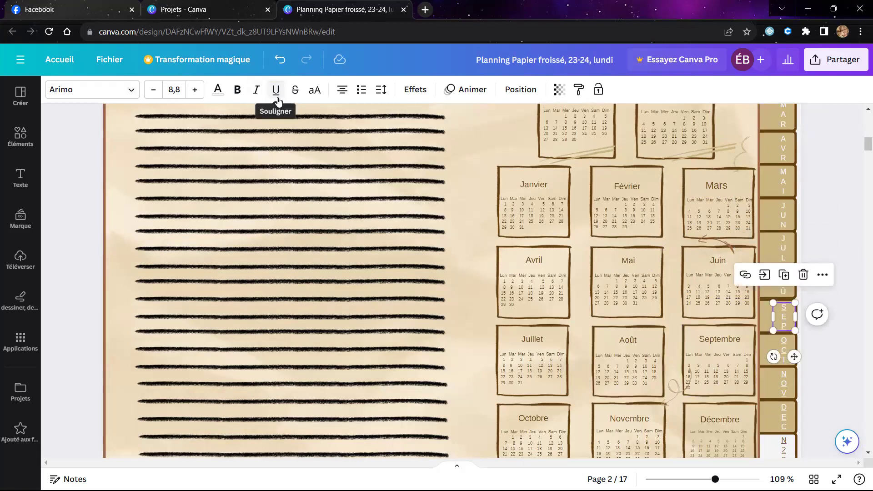
{"action": "left_click", "coordinate": [785, 342]}
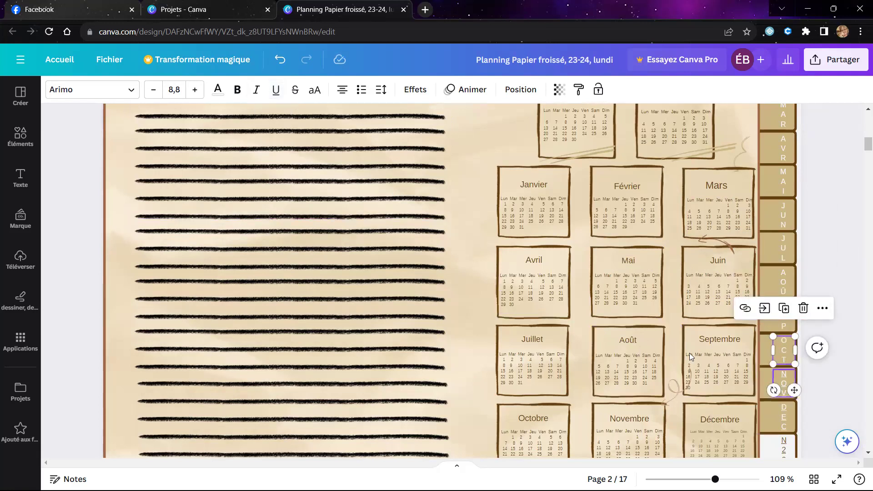
{"action": "key", "text": "Tab"}
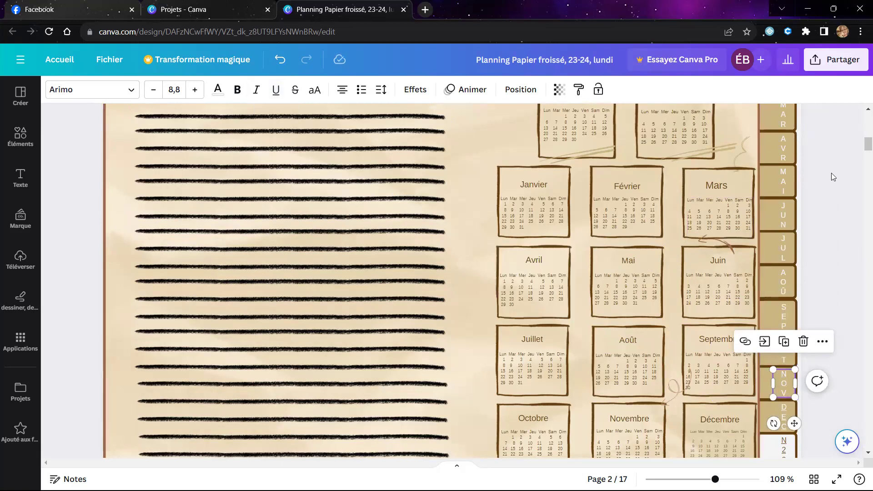
Remove the underline from the DEC, N23 and D23 side tab labels on page 2.
{"action": "scroll", "coordinate": [833, 185], "scroll_direction": "down", "scroll_amount": 3}
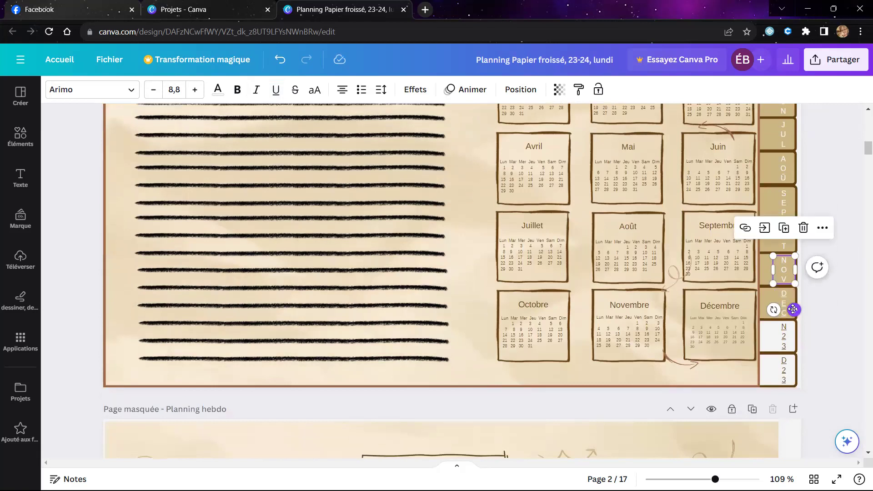
{"action": "left_click", "coordinate": [787, 296]}
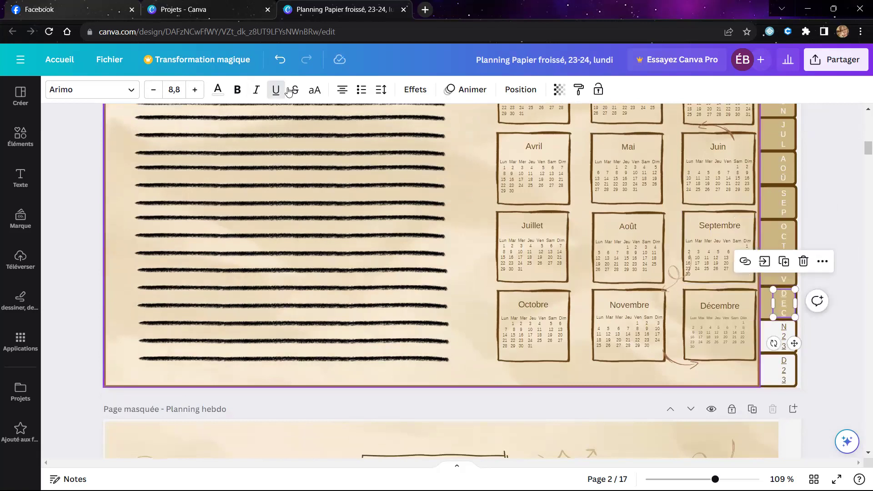
{"action": "left_click", "coordinate": [780, 331]}
{"action": "left_click", "coordinate": [276, 87]}
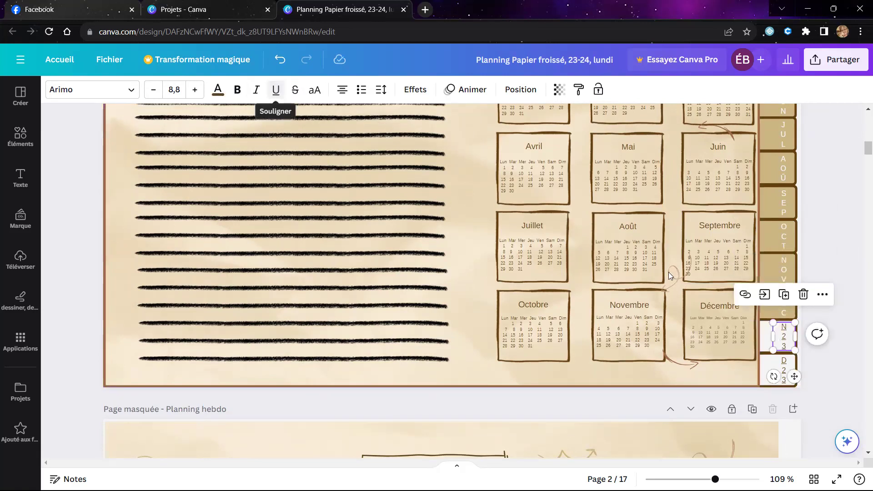
{"action": "left_click", "coordinate": [784, 365]}
{"action": "left_click", "coordinate": [785, 364]}
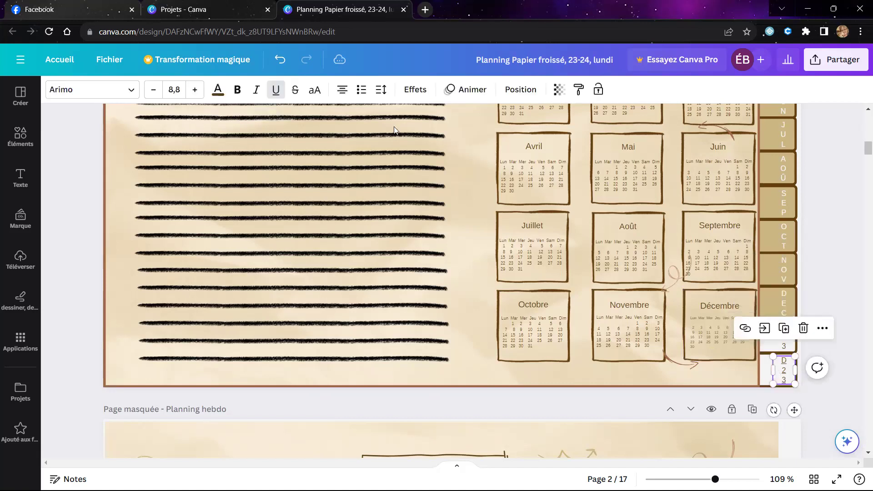
{"action": "left_click", "coordinate": [276, 89]}
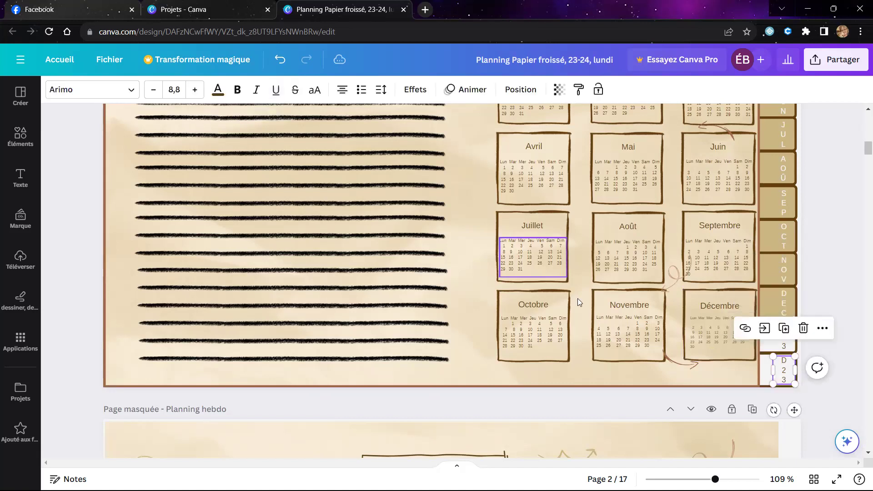
Review the cover and the calendar page with its side tabs at a reduced zoom.
{"action": "scroll", "coordinate": [580, 307], "scroll_direction": "up", "scroll_amount": 1}
{"action": "scroll", "coordinate": [568, 303], "scroll_direction": "up", "scroll_amount": 3}
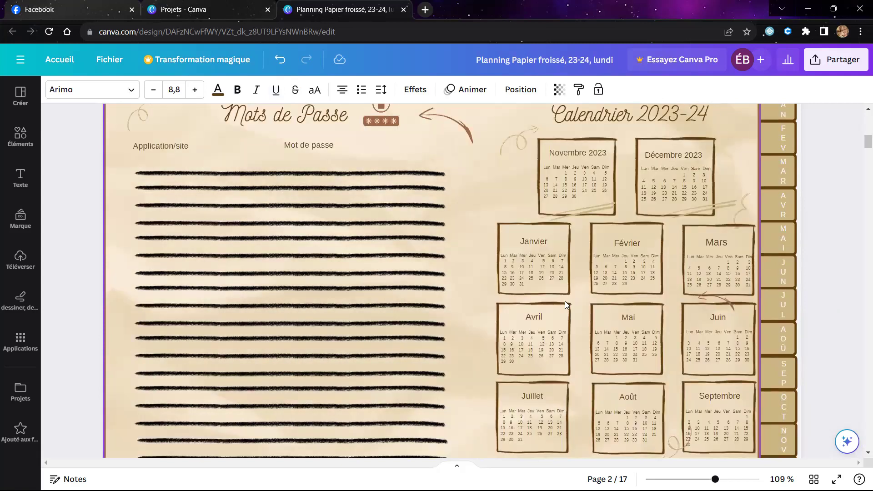
{"action": "scroll", "coordinate": [566, 301], "scroll_direction": "up", "scroll_amount": 5}
{"action": "left_click", "coordinate": [831, 278]}
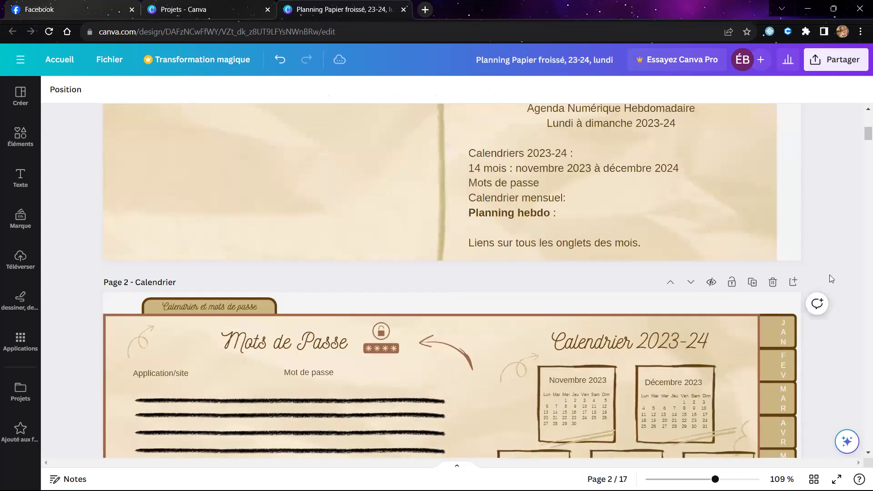
{"action": "scroll", "coordinate": [831, 275], "scroll_direction": "up", "scroll_amount": 6}
{"action": "scroll", "coordinate": [833, 276], "scroll_direction": "down", "scroll_amount": 1}
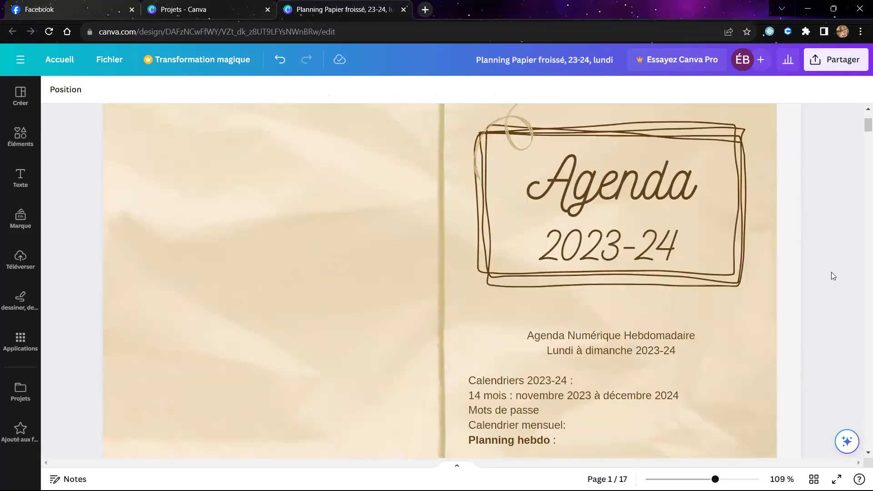
{"action": "scroll", "coordinate": [833, 276], "scroll_direction": "down", "scroll_amount": 3}
{"action": "scroll", "coordinate": [832, 276], "scroll_direction": "down", "scroll_amount": 1}
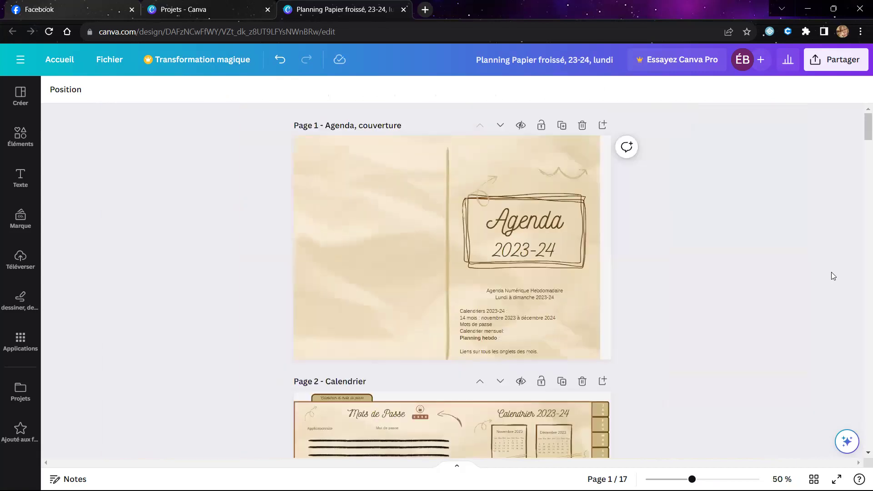
{"action": "scroll", "coordinate": [635, 274], "scroll_direction": "down", "scroll_amount": 1}
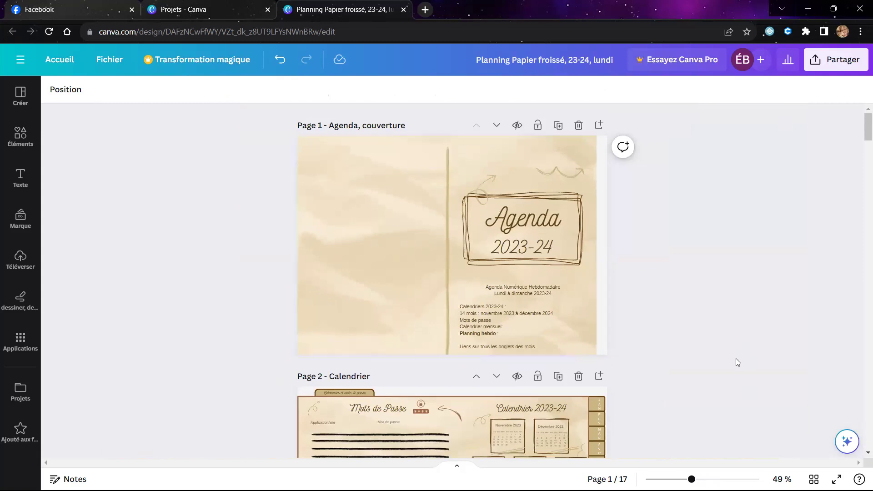
{"action": "scroll", "coordinate": [698, 366], "scroll_direction": "down", "scroll_amount": 3}
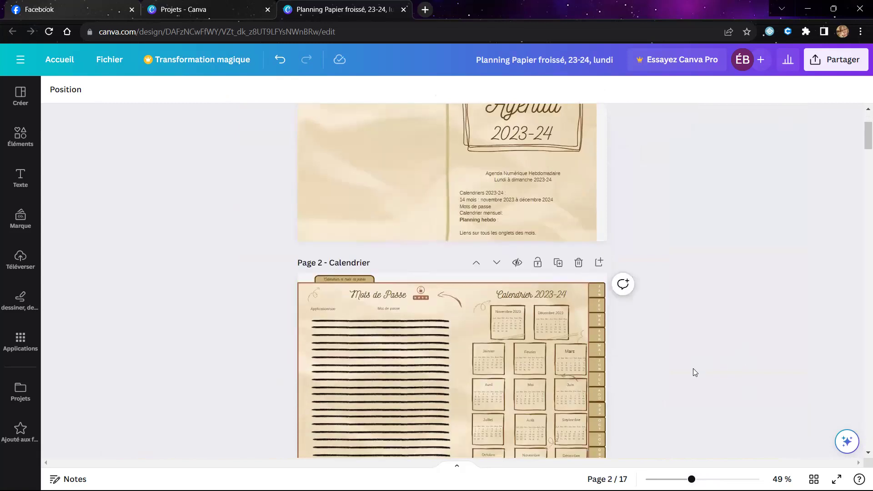
{"action": "scroll", "coordinate": [693, 373], "scroll_direction": "down", "scroll_amount": 5}
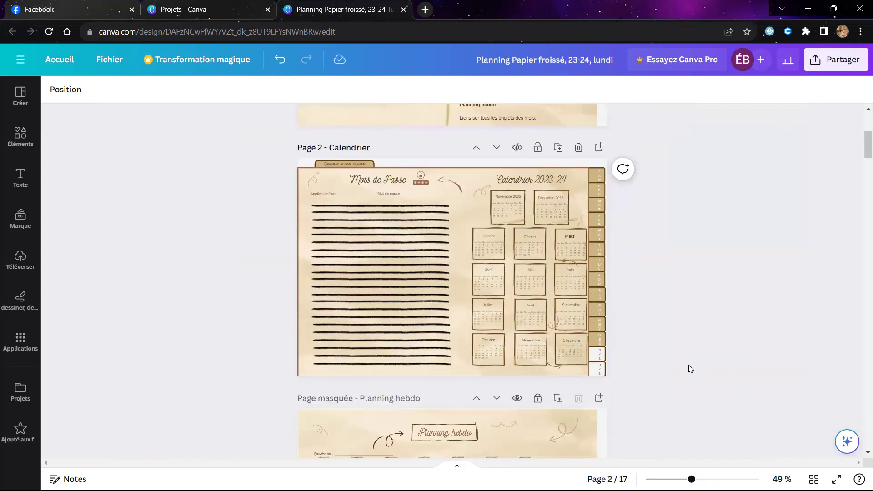
{"action": "scroll", "coordinate": [688, 369], "scroll_direction": "up", "scroll_amount": 1}
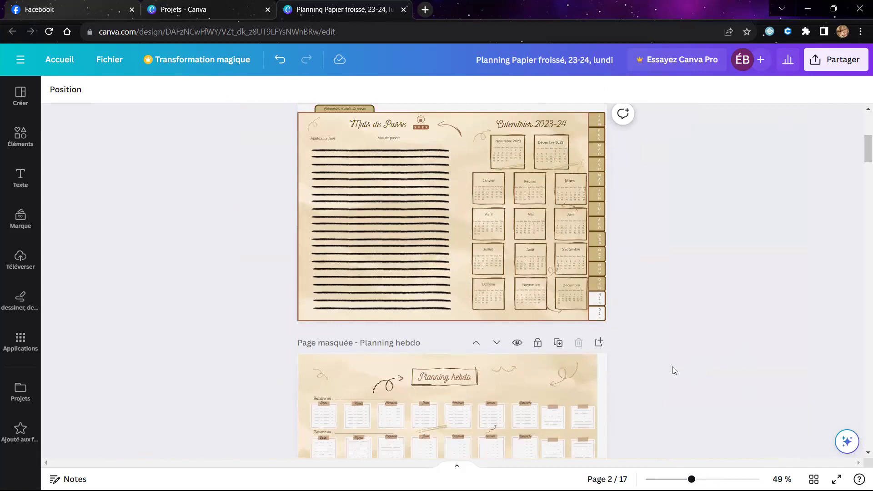
Try moving the JAN tab's background shape toward the middle of page 2 and undo the move.
{"action": "left_click", "coordinate": [592, 116]}
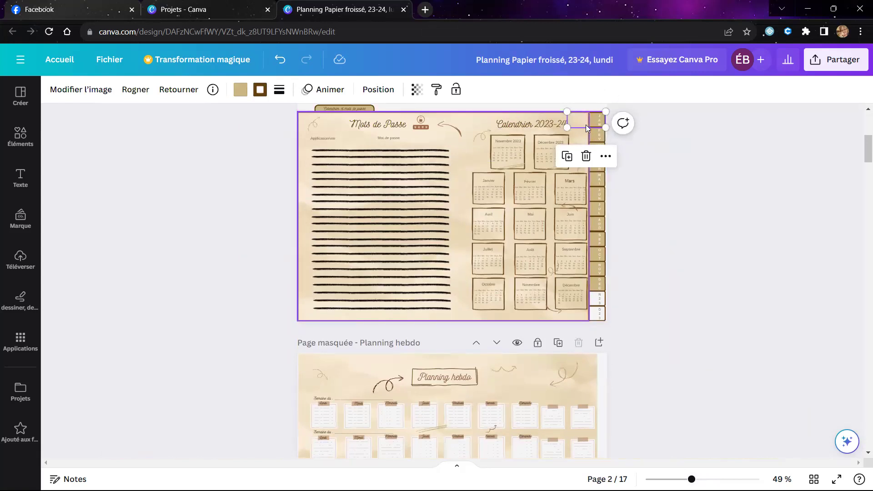
{"action": "left_click_drag", "start_coordinate": [587, 120], "coordinate": [473, 146]}
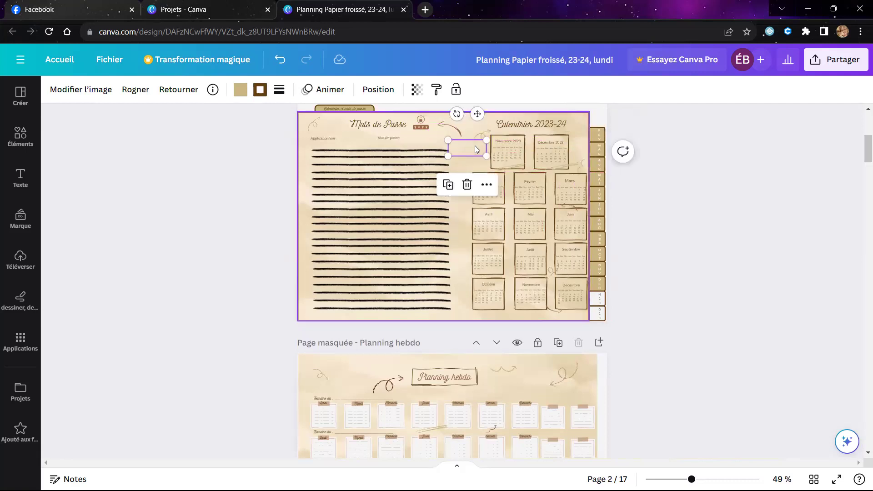
{"action": "left_click", "coordinate": [279, 60]}
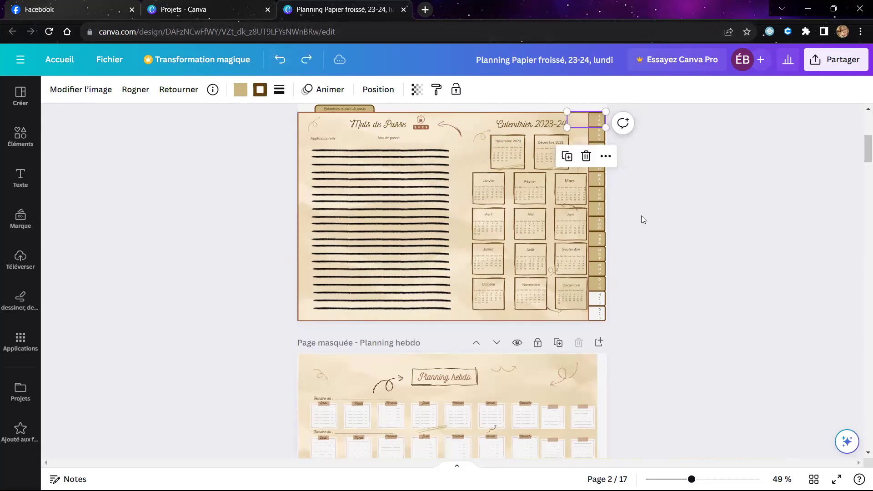
Select all the month side tabs with their labels on page 2 and duplicate them.
{"action": "left_click", "coordinate": [653, 214]}
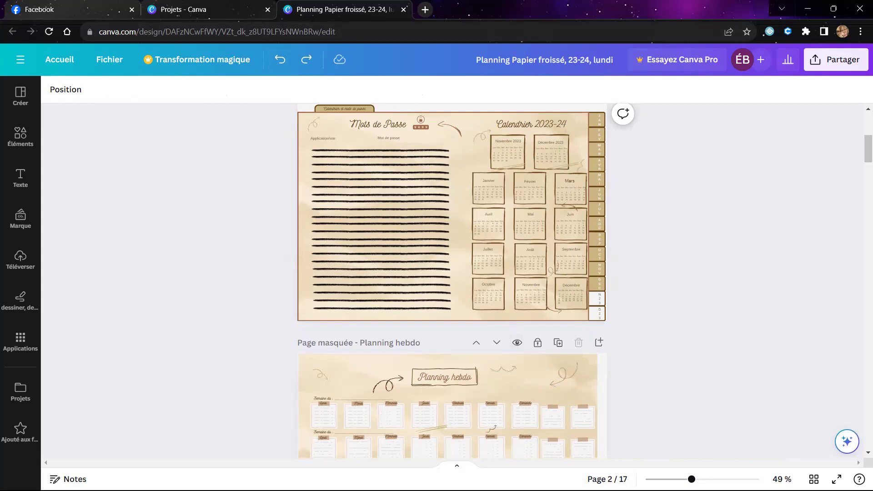
{"action": "scroll", "coordinate": [676, 363], "scroll_direction": "down", "scroll_amount": 5, "text": "ctrl"}
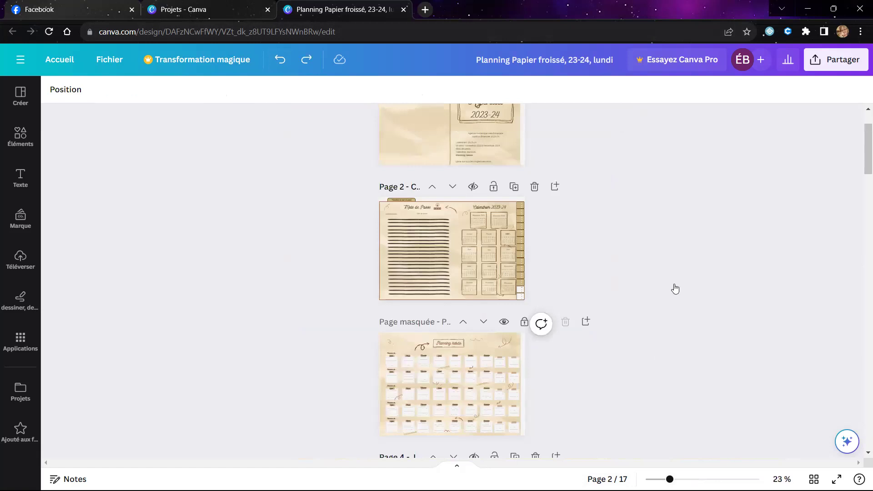
{"action": "scroll", "coordinate": [667, 284], "scroll_direction": "down", "scroll_amount": 1}
{"action": "scroll", "coordinate": [629, 289], "scroll_direction": "down", "scroll_amount": 1}
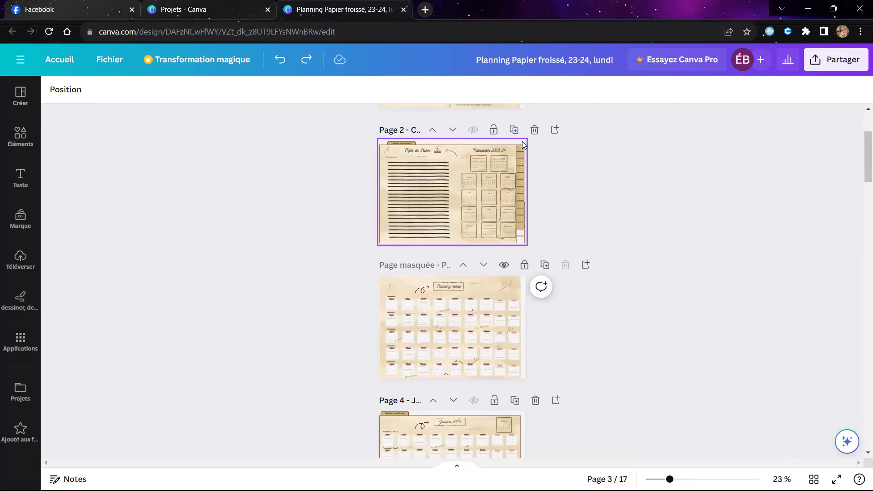
{"action": "left_click_drag", "start_coordinate": [523, 142], "coordinate": [524, 240]}
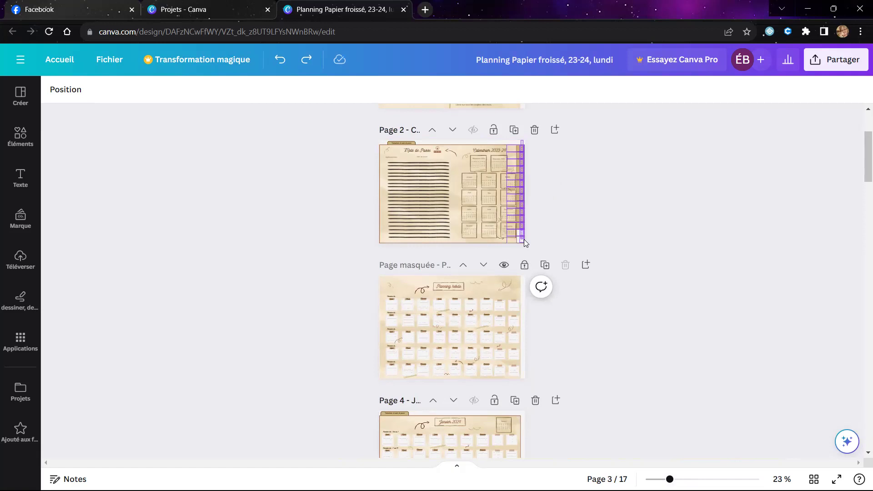
{"action": "left_click_drag", "start_coordinate": [524, 239], "coordinate": [521, 238]}
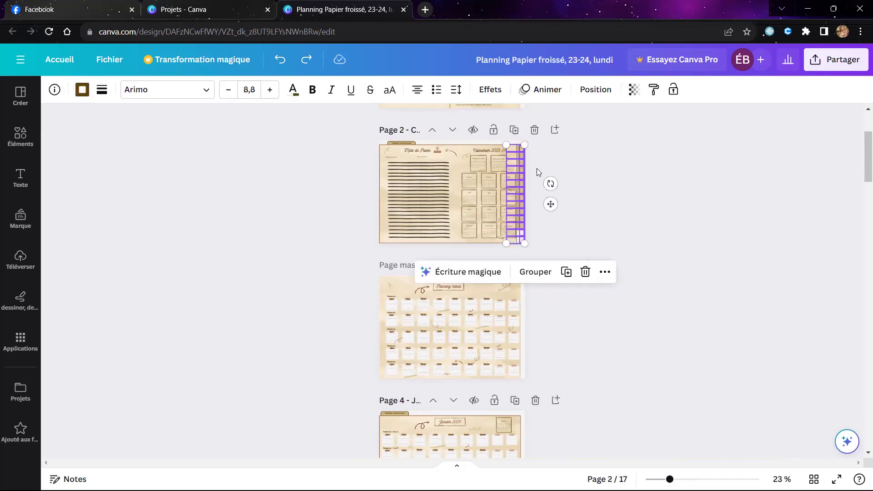
{"action": "left_click", "coordinate": [566, 271]}
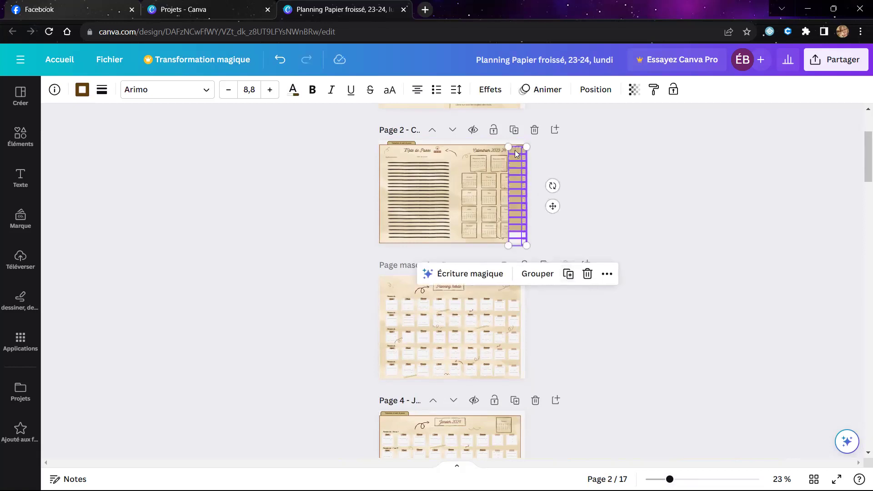
Move the duplicated side tabs to page 4 (Janvier) and place them against the page's outer edge, aligned with its height.
{"action": "left_click_drag", "start_coordinate": [514, 183], "coordinate": [529, 245]}
{"action": "left_click_drag", "start_coordinate": [538, 314], "coordinate": [524, 427]}
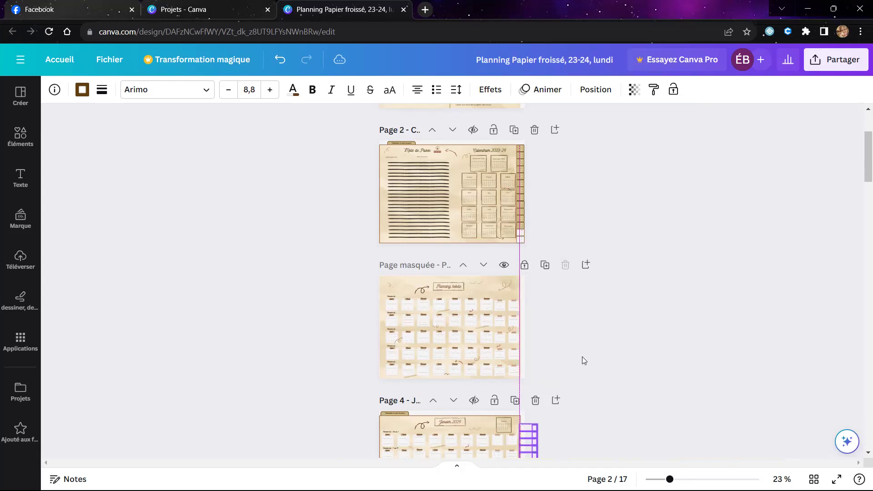
{"action": "scroll", "coordinate": [635, 327], "scroll_direction": "down", "scroll_amount": 3}
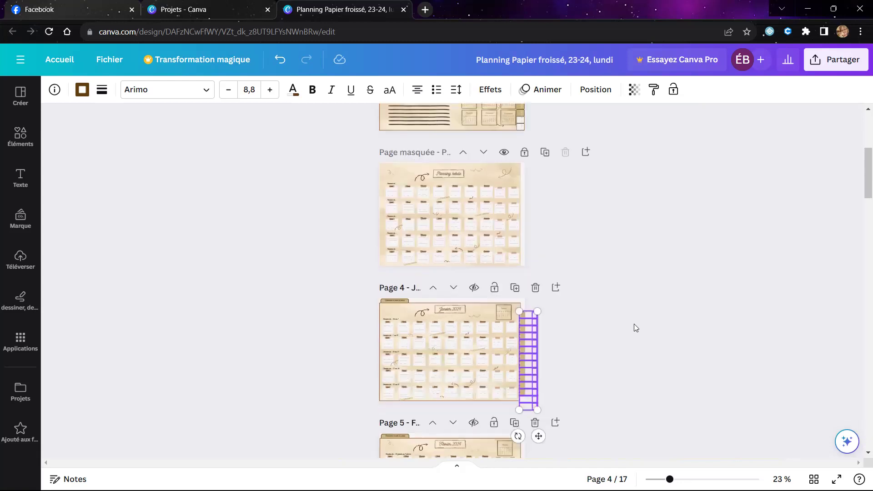
{"action": "scroll", "coordinate": [635, 331], "scroll_direction": "down", "scroll_amount": 3}
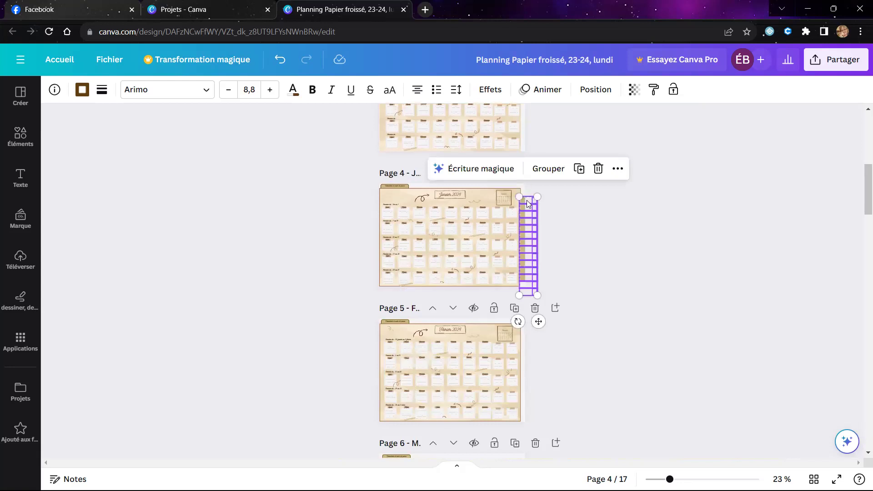
{"action": "left_click_drag", "start_coordinate": [525, 198], "coordinate": [513, 191]}
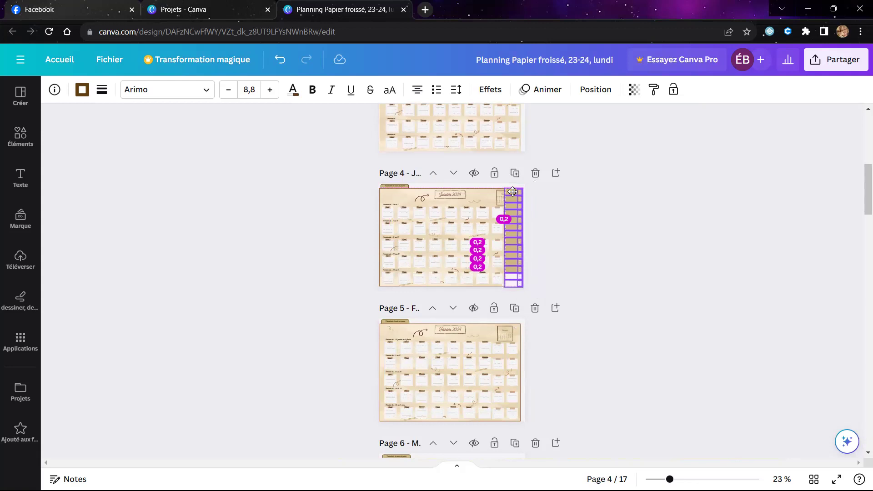
{"action": "left_click_drag", "start_coordinate": [521, 209], "coordinate": [522, 210]}
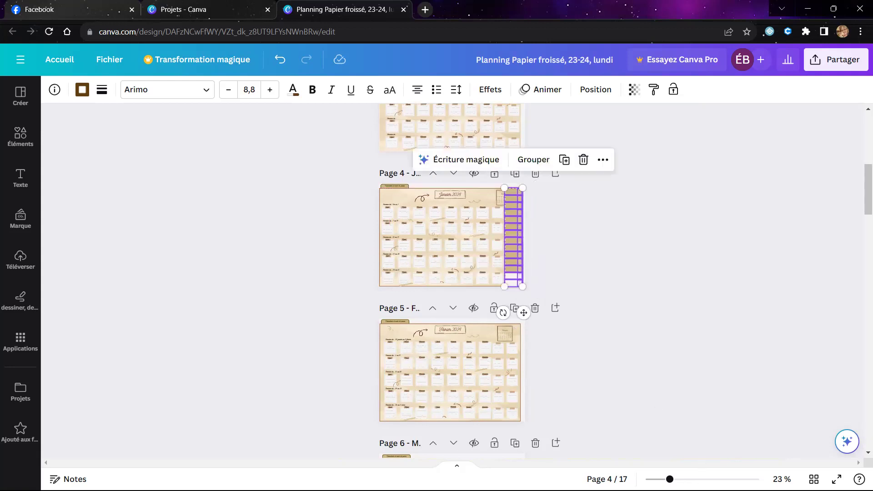
Send the copied side tabs on the Janvier page to the back, behind the page background.
{"action": "scroll", "coordinate": [452, 273], "scroll_direction": "up", "scroll_amount": 10}
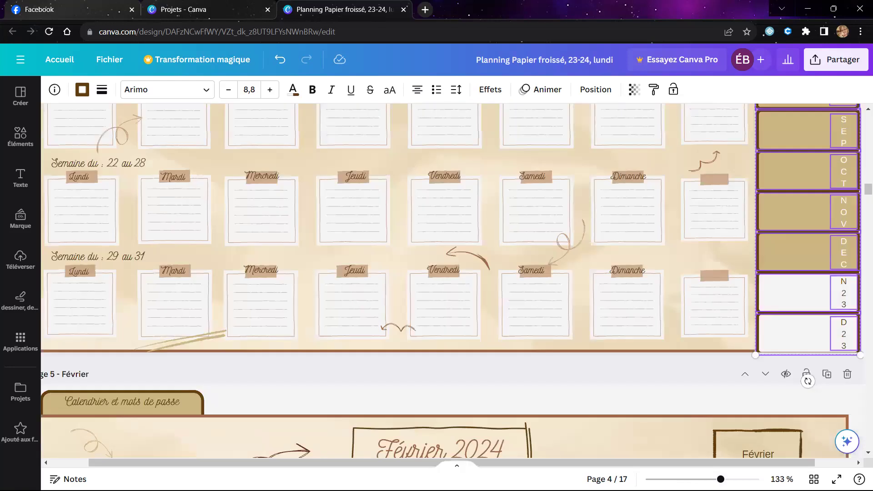
{"action": "scroll", "coordinate": [689, 296], "scroll_direction": "down", "scroll_amount": 6}
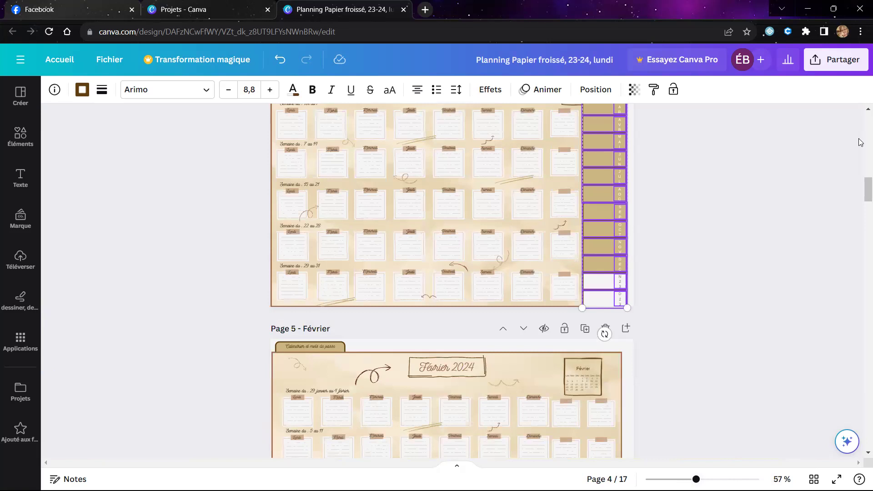
{"action": "scroll", "coordinate": [706, 287], "scroll_direction": "up", "scroll_amount": 3}
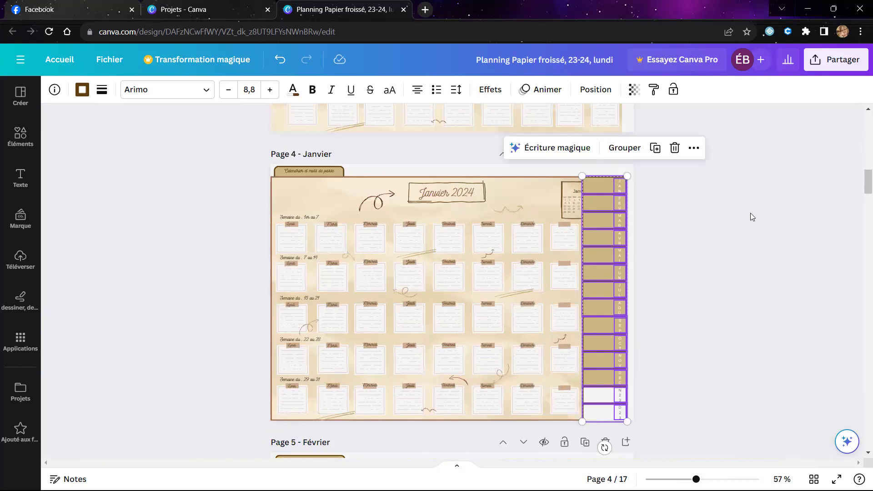
{"action": "left_click", "coordinate": [693, 151]}
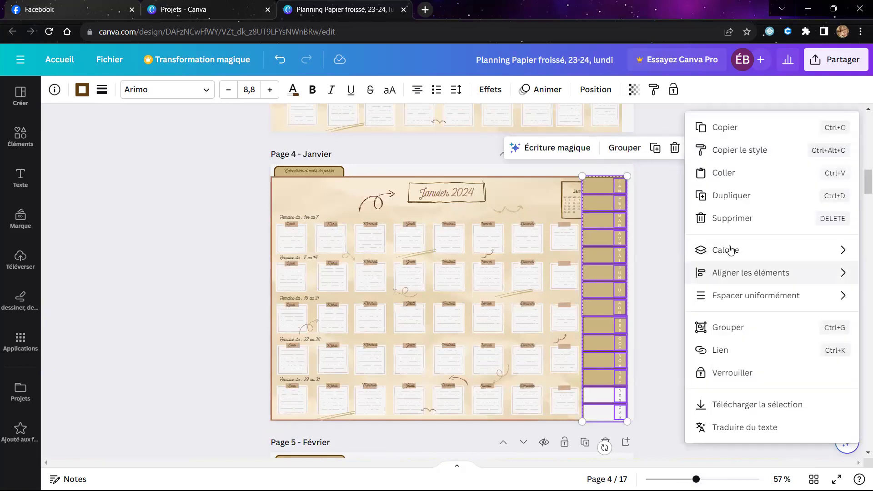
{"action": "mouse_move", "coordinate": [732, 250]}
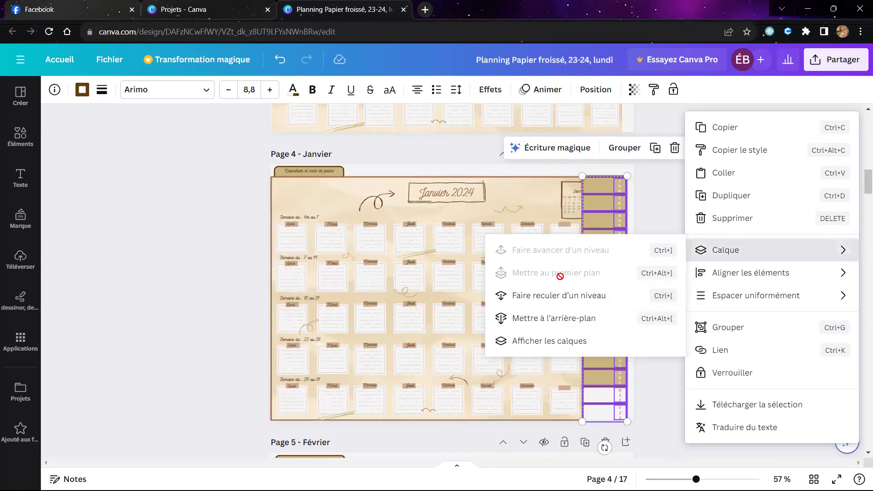
{"action": "left_click", "coordinate": [579, 318]}
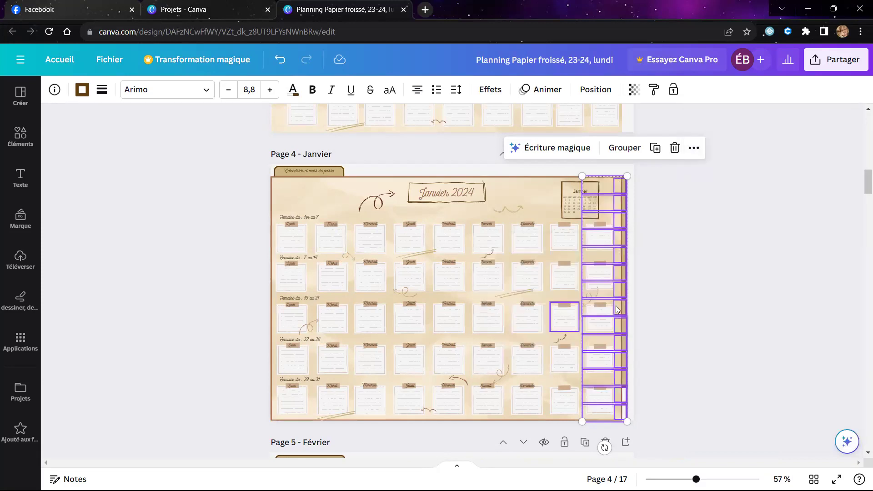
{"action": "left_click", "coordinate": [663, 278]}
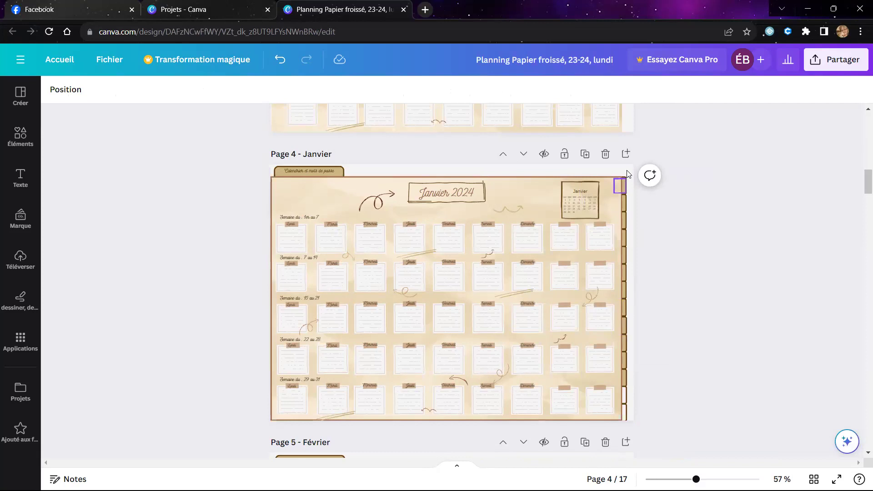
Reselect the Janvier page's side tabs and shift them outward so their month labels stick out beyond the page background.
{"action": "left_click_drag", "start_coordinate": [625, 175], "coordinate": [622, 409]}
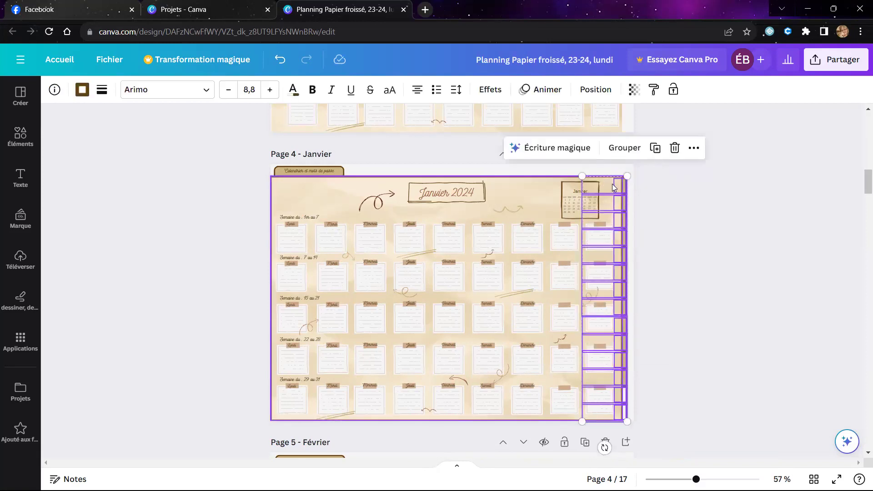
{"action": "mouse_move", "coordinate": [612, 184]}
{"action": "left_mouse_down"}
{"action": "mouse_move", "coordinate": [603, 186]}
{"action": "mouse_move", "coordinate": [617, 184]}
{"action": "left_mouse_up"}
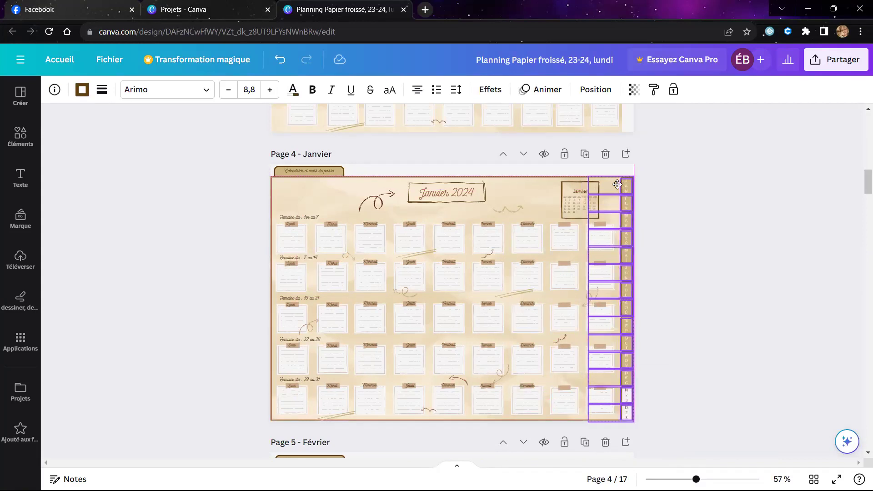
{"action": "left_click_drag", "start_coordinate": [617, 184], "coordinate": [615, 184]}
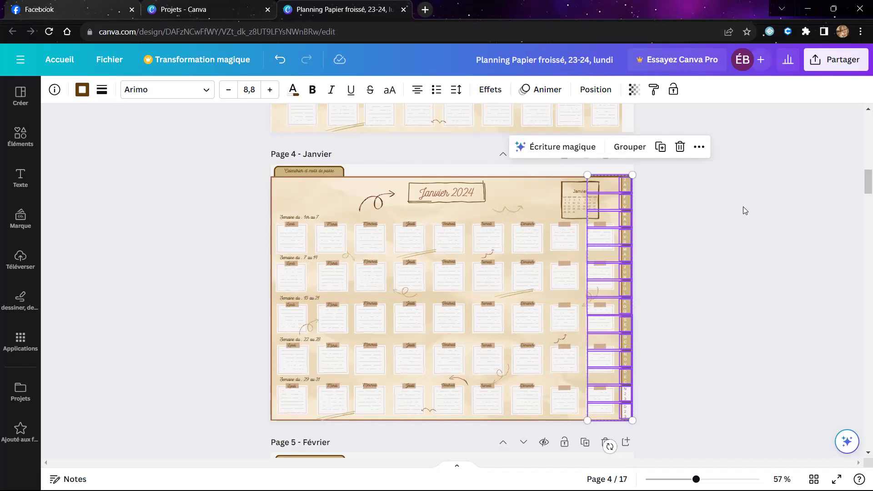
{"action": "key", "text": "Left"}
{"action": "key", "text": "Left"}
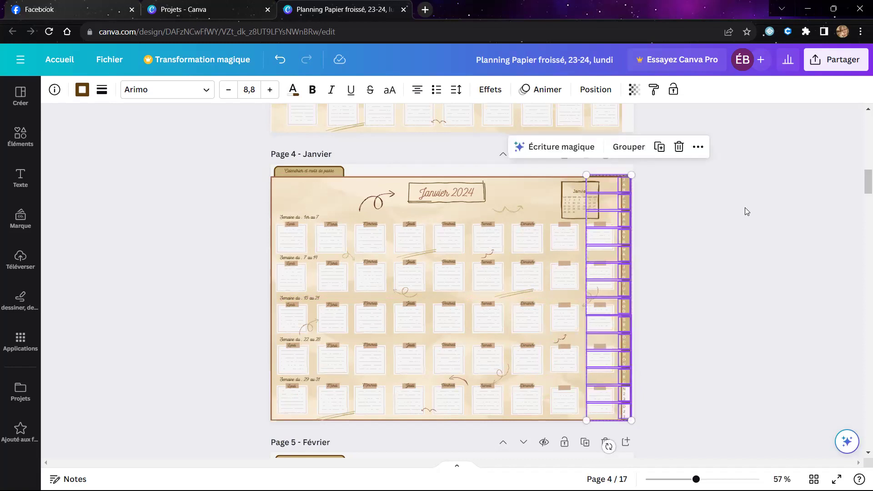
{"action": "key", "text": "Right"}
{"action": "key", "text": "Right"}
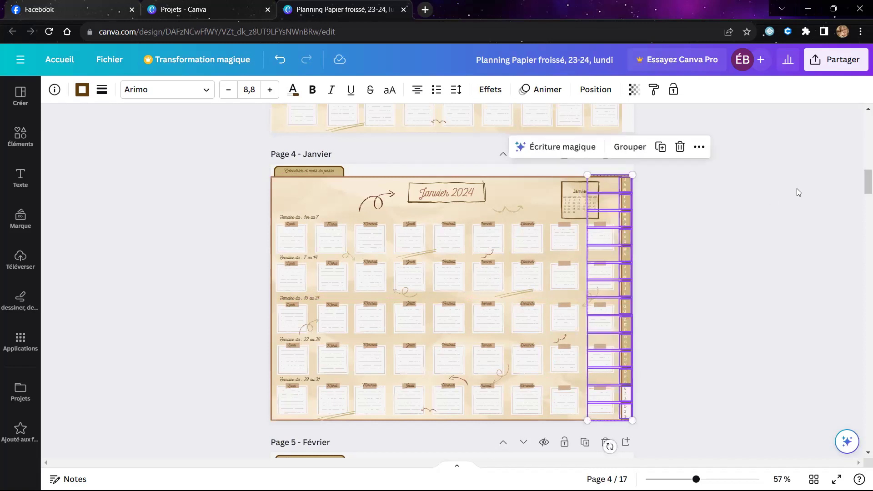
Reselect the Janvier page's side tabs and nudge them slightly downward to line up with the page frame.
{"action": "left_click", "coordinate": [867, 110]}
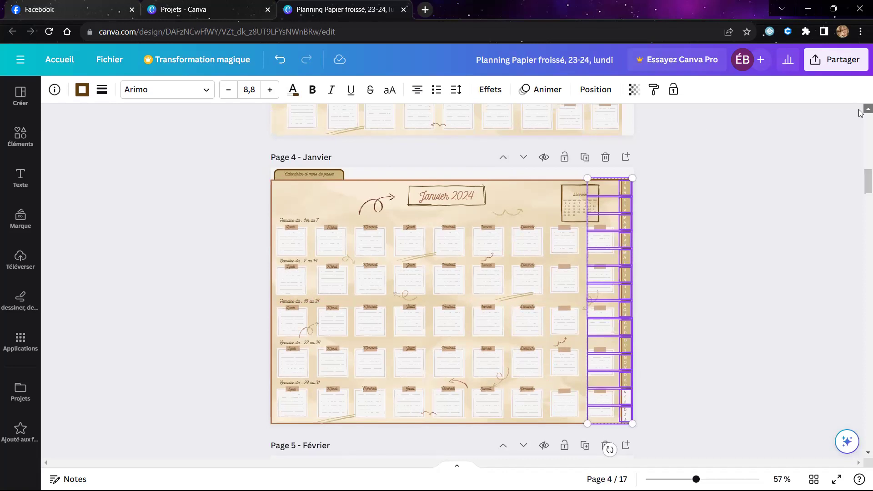
{"action": "scroll", "coordinate": [860, 113], "scroll_direction": "up", "scroll_amount": 4}
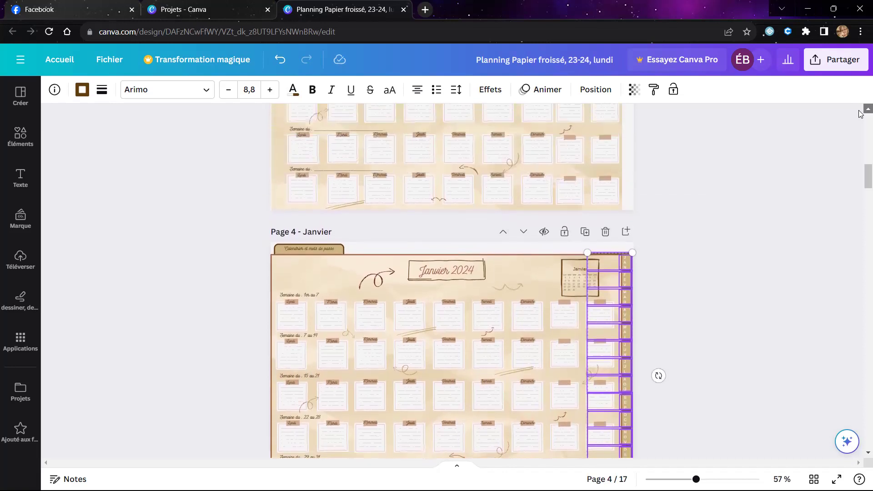
{"action": "scroll", "coordinate": [860, 113], "scroll_direction": "up", "scroll_amount": 6}
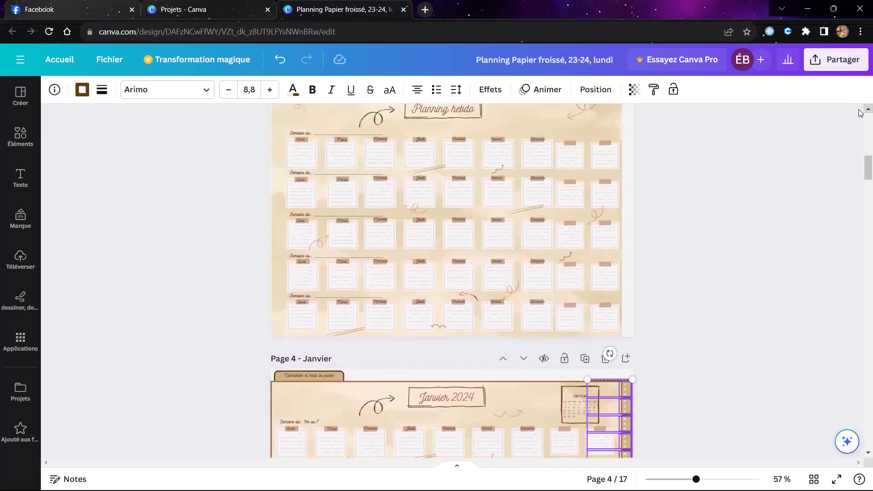
{"action": "scroll", "coordinate": [860, 113], "scroll_direction": "up", "scroll_amount": 4}
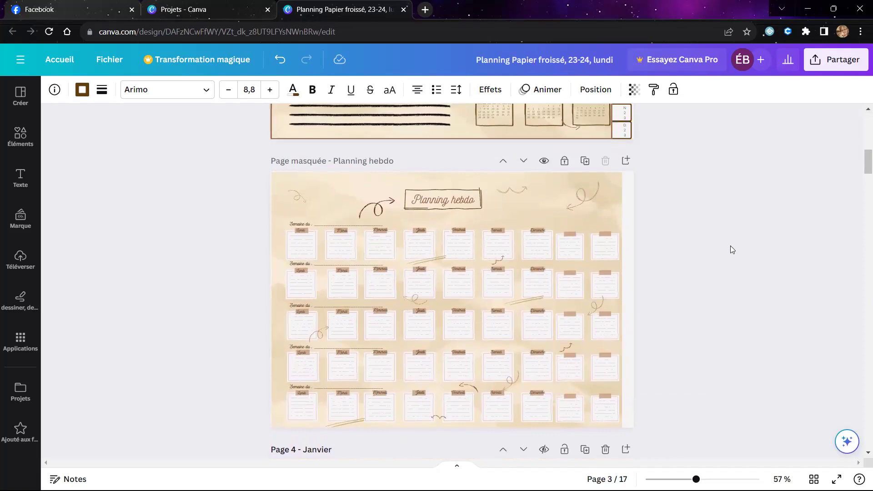
{"action": "scroll", "coordinate": [728, 244], "scroll_direction": "down", "scroll_amount": 5}
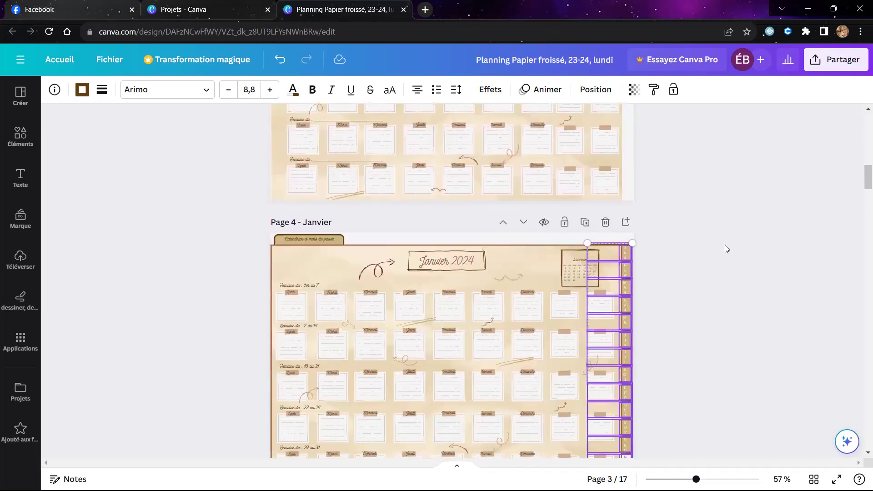
{"action": "scroll", "coordinate": [725, 246], "scroll_direction": "down", "scroll_amount": 3}
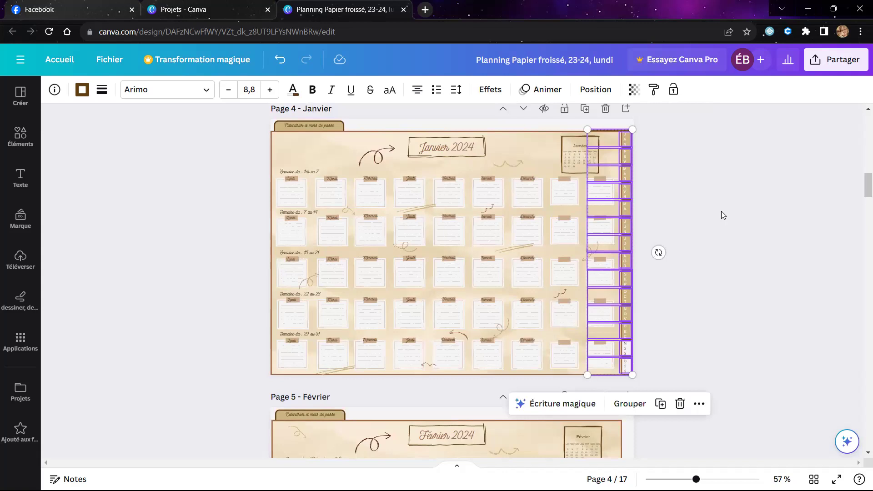
{"action": "left_click", "coordinate": [696, 172]}
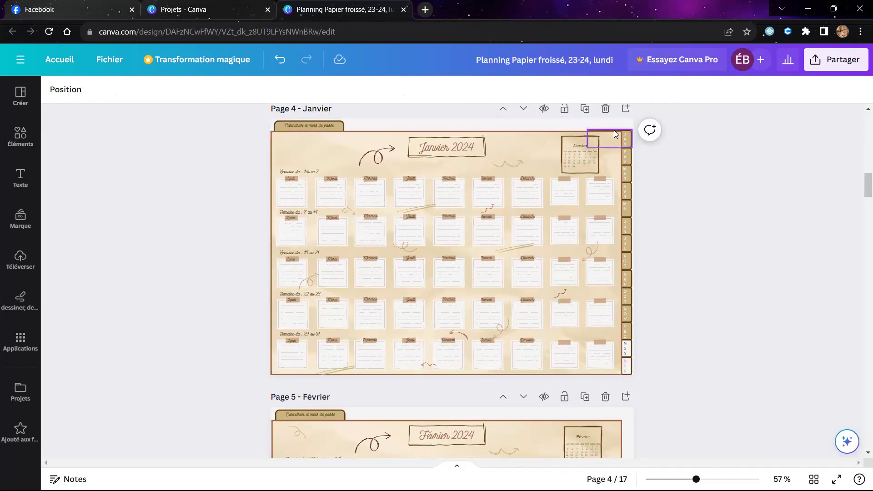
{"action": "left_click_drag", "start_coordinate": [624, 125], "coordinate": [638, 364]}
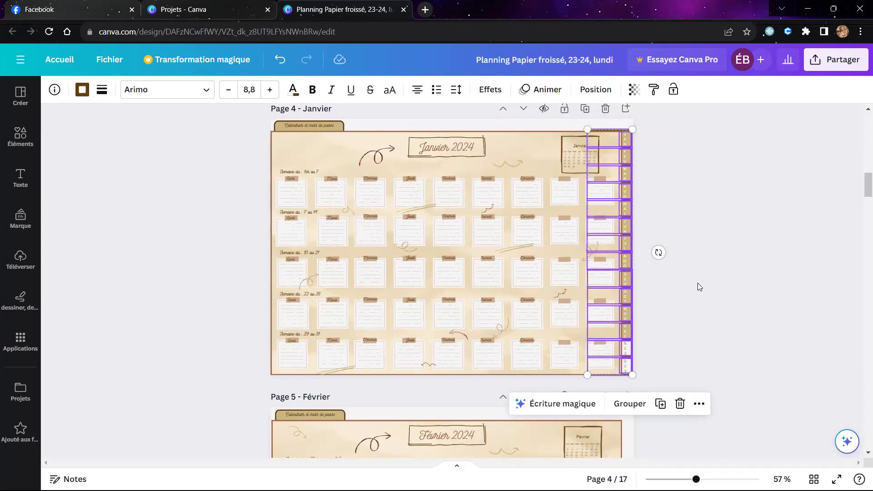
{"action": "key", "text": "ctrl+z"}
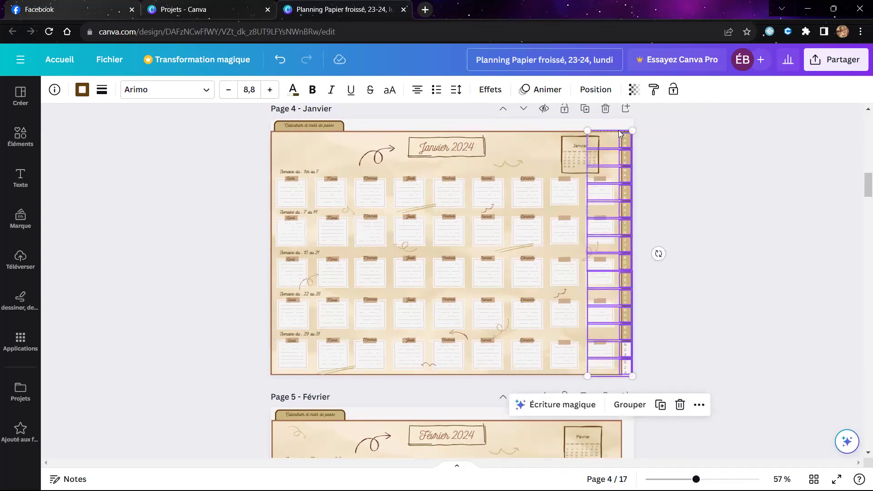
{"action": "left_click", "coordinate": [707, 155]}
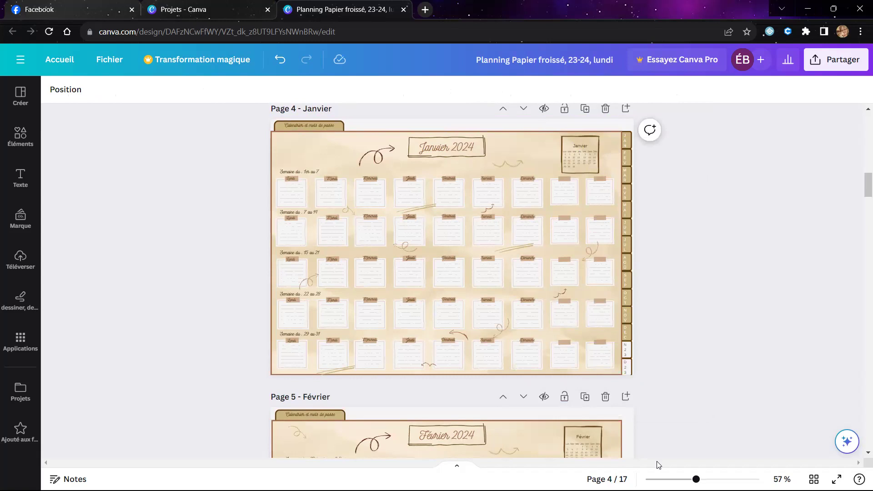
{"action": "left_click", "coordinate": [469, 368]}
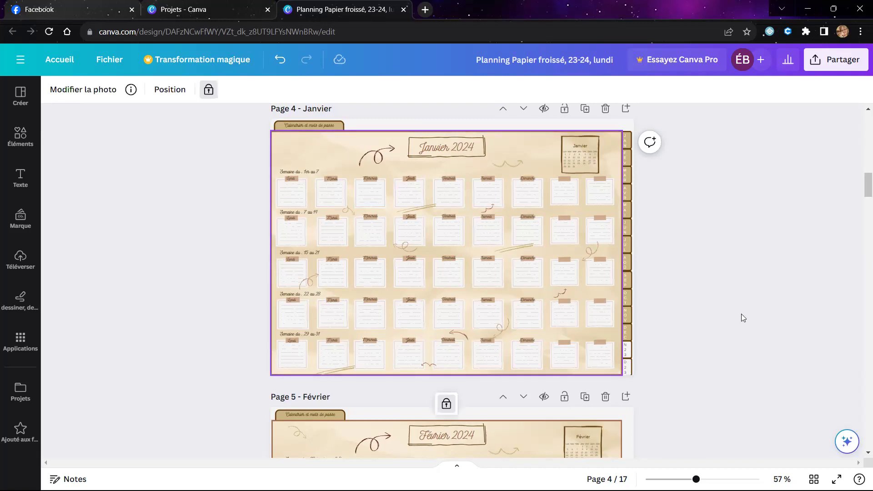
{"action": "left_click", "coordinate": [742, 314]}
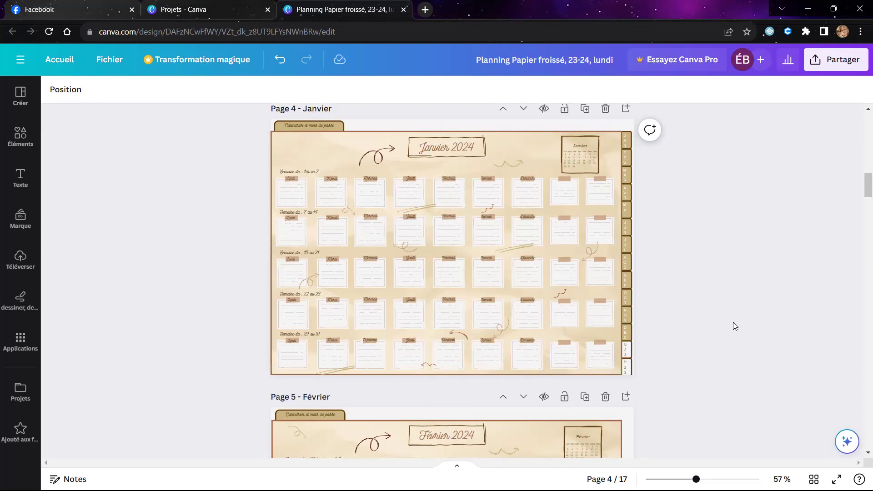
Compare the side tabs on the Janvier page with those on the calendar page and inspect their alignment along the page frame.
{"action": "scroll", "coordinate": [734, 322], "scroll_direction": "up", "scroll_amount": 3}
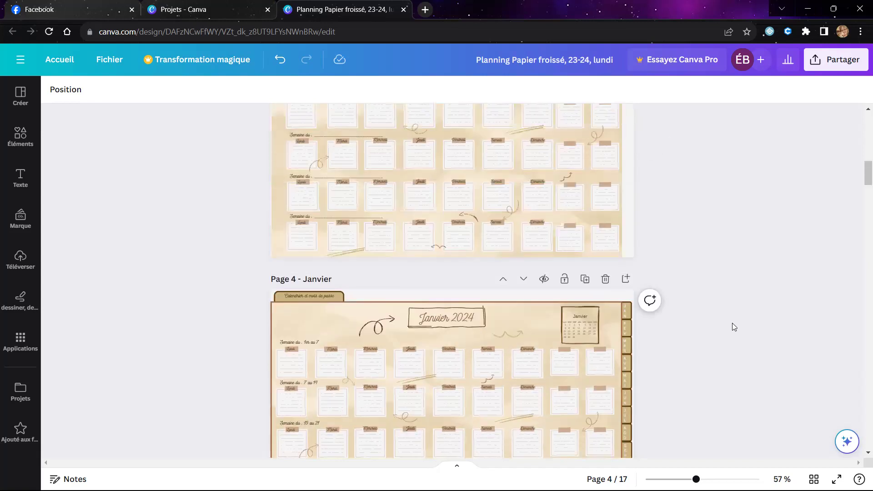
{"action": "scroll", "coordinate": [732, 326], "scroll_direction": "up", "scroll_amount": 3}
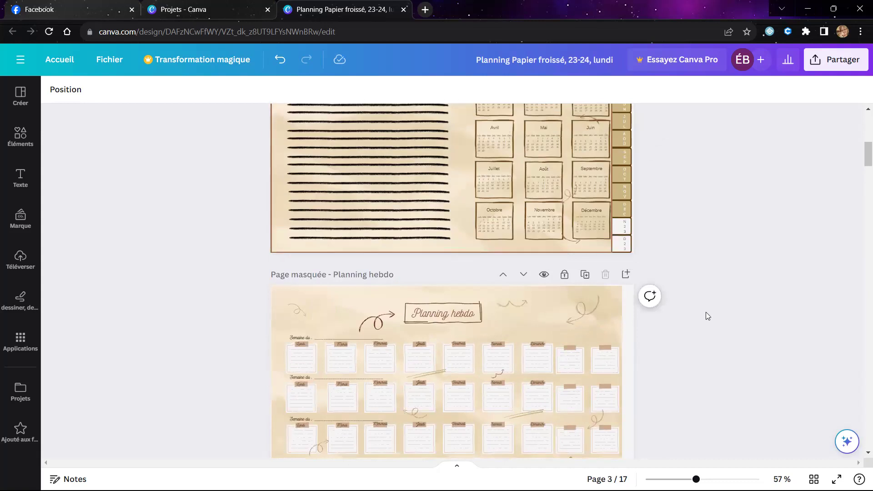
{"action": "scroll", "coordinate": [707, 311], "scroll_direction": "down", "scroll_amount": 5}
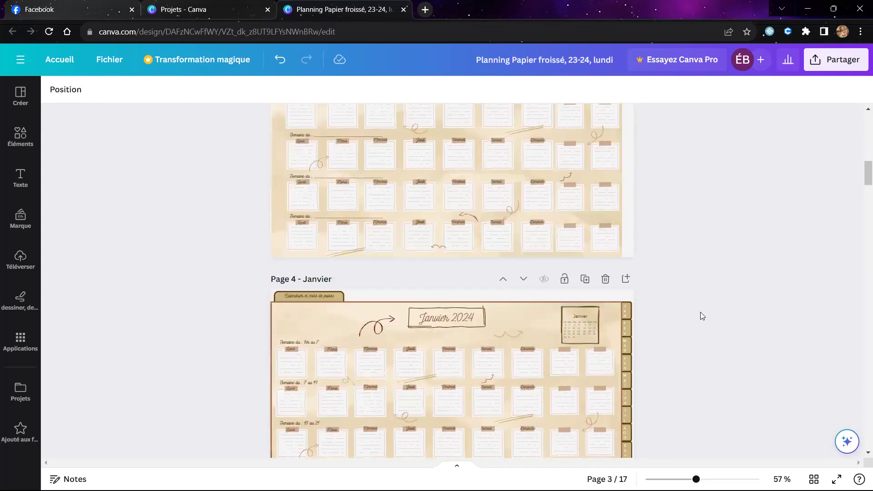
{"action": "scroll", "coordinate": [701, 312], "scroll_direction": "down", "scroll_amount": 4}
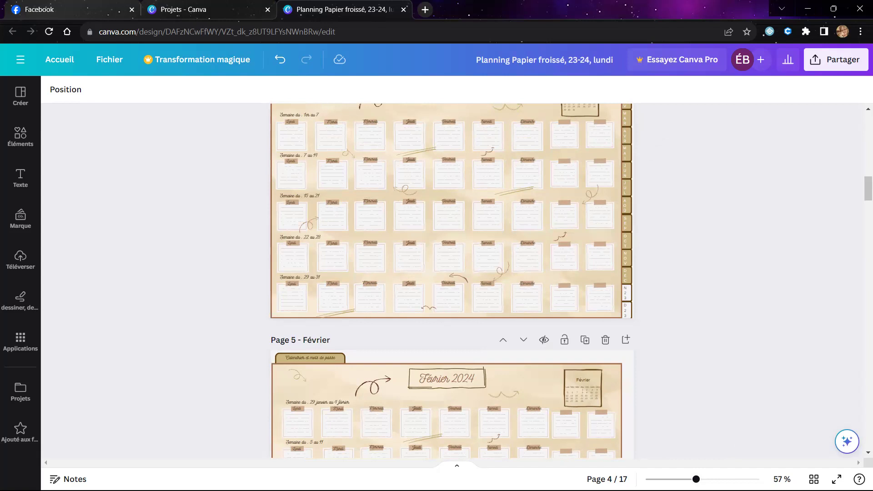
{"action": "scroll", "coordinate": [448, 276], "scroll_direction": "up", "scroll_amount": 5}
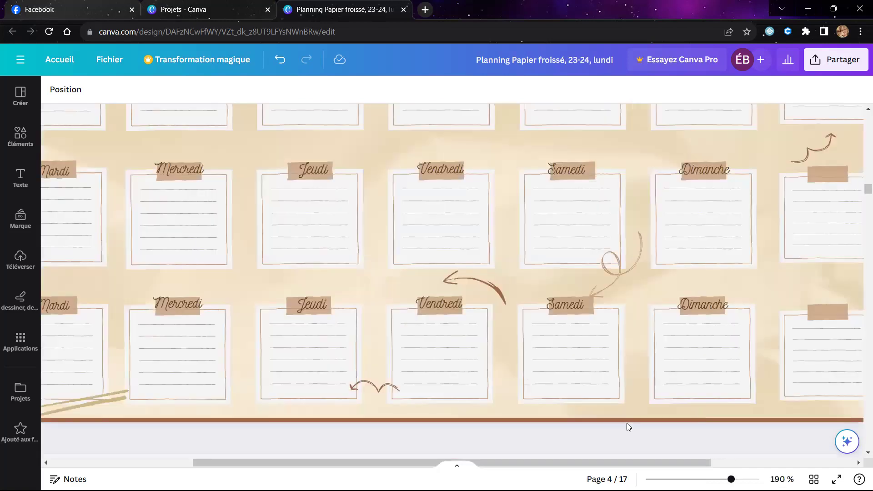
{"action": "left_click_drag", "start_coordinate": [662, 461], "coordinate": [783, 453]}
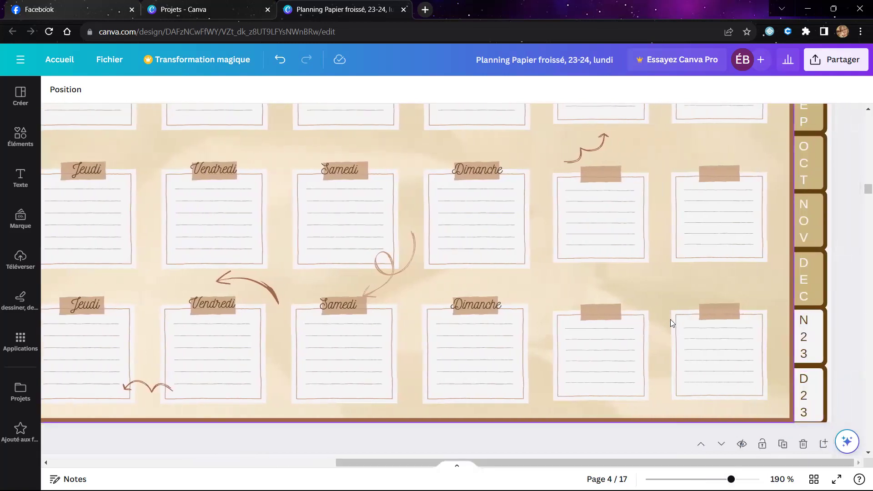
{"action": "scroll", "coordinate": [669, 321], "scroll_direction": "down", "scroll_amount": 10}
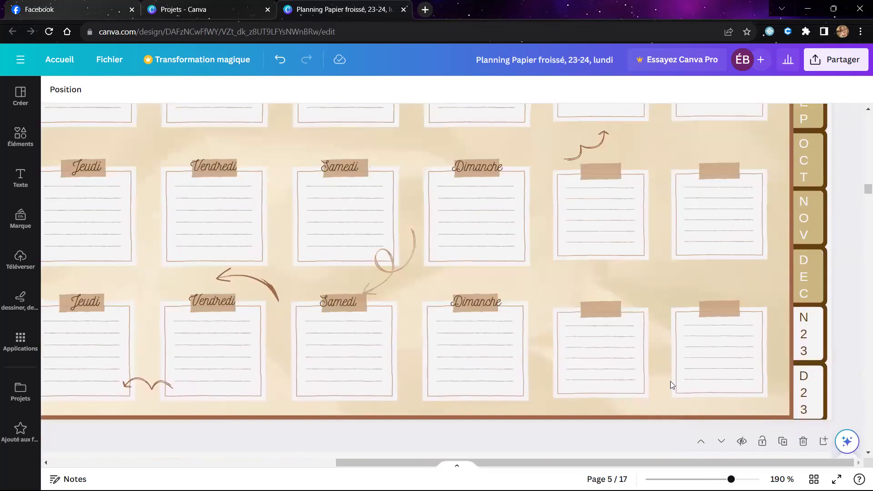
{"action": "scroll", "coordinate": [670, 385], "scroll_direction": "up", "scroll_amount": 2}
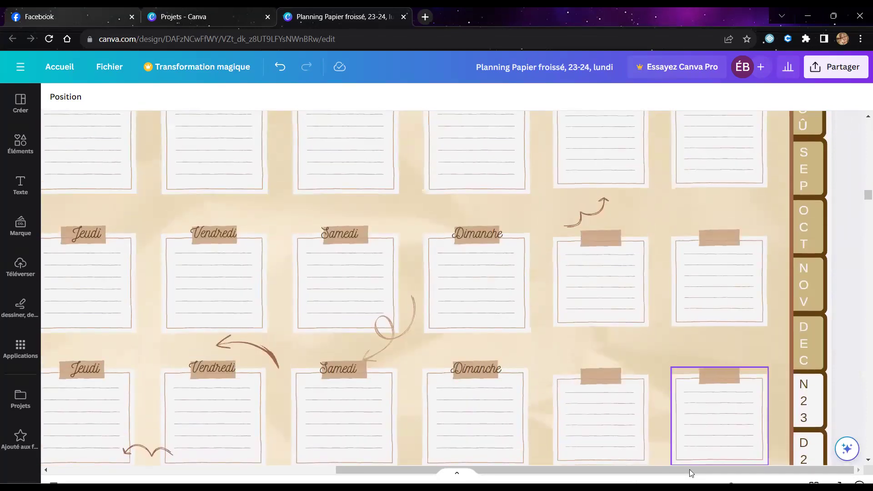
{"action": "scroll", "coordinate": [695, 354], "scroll_direction": "down", "scroll_amount": 5}
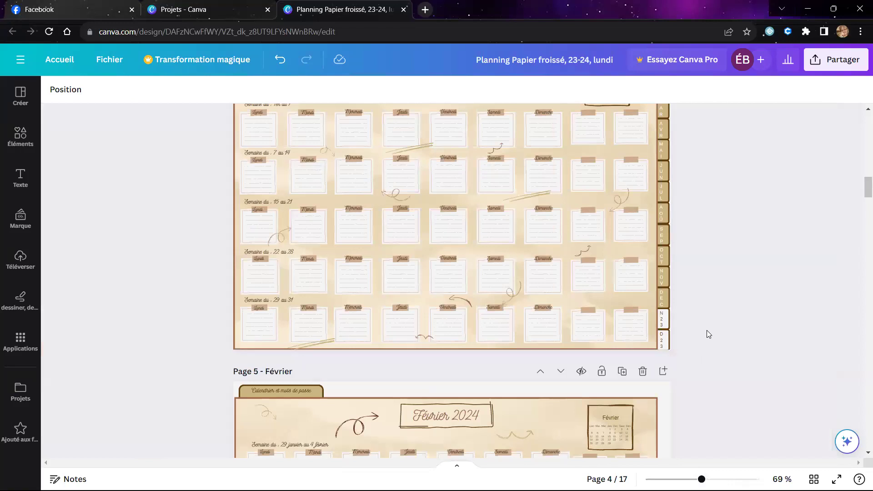
{"action": "scroll", "coordinate": [711, 333], "scroll_direction": "up", "scroll_amount": 4}
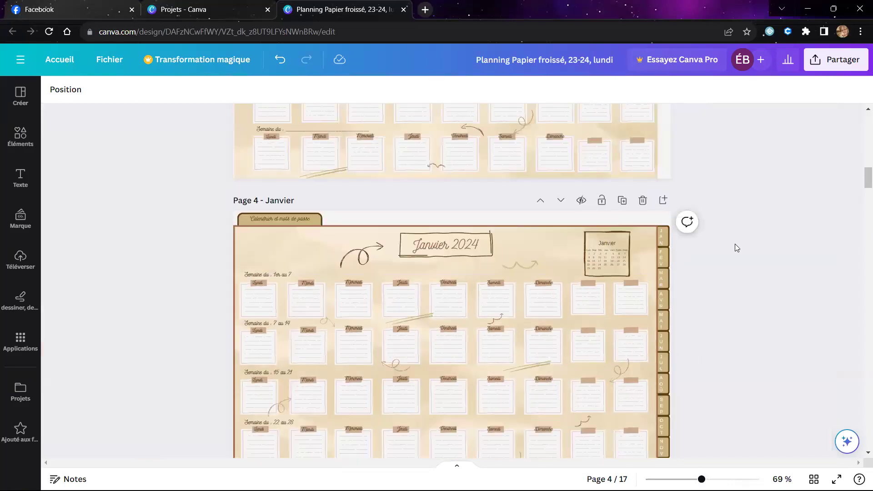
{"action": "scroll", "coordinate": [731, 235], "scroll_direction": "down", "scroll_amount": 1}
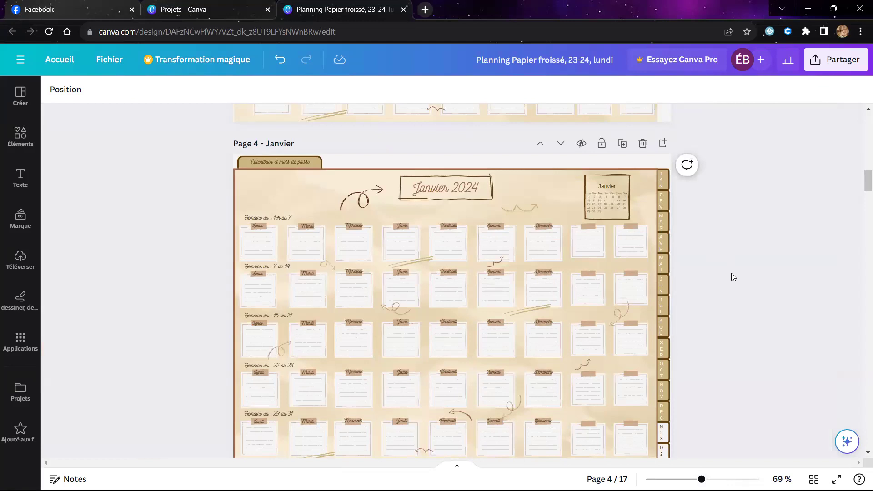
Reselect all the side tabs on the Janvier page and nudge them slightly upward, keeping them within the page's outer edge.
{"action": "left_click", "coordinate": [868, 454]}
{"action": "left_click", "coordinate": [662, 142]}
{"action": "left_click_drag", "start_coordinate": [663, 157], "coordinate": [669, 432]}
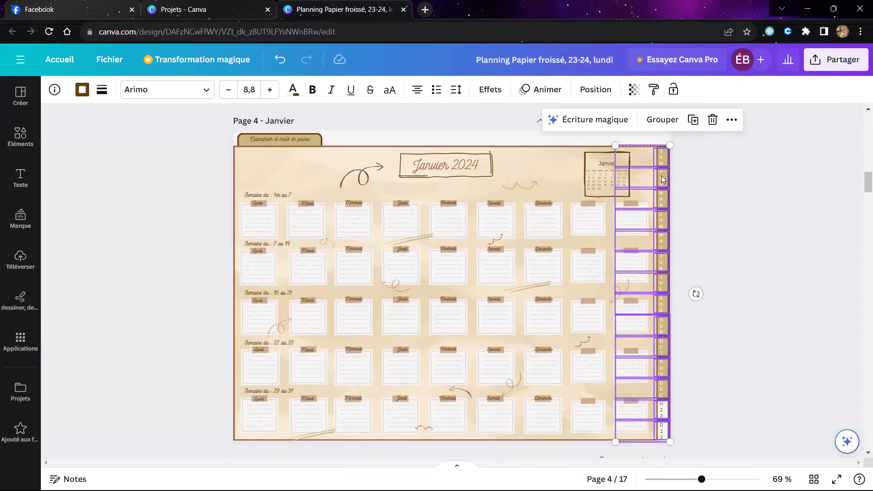
{"action": "mouse_move", "coordinate": [661, 179]}
{"action": "left_mouse_down"}
{"action": "mouse_move", "coordinate": [645, 161]}
{"action": "mouse_move", "coordinate": [661, 176]}
{"action": "left_mouse_up"}
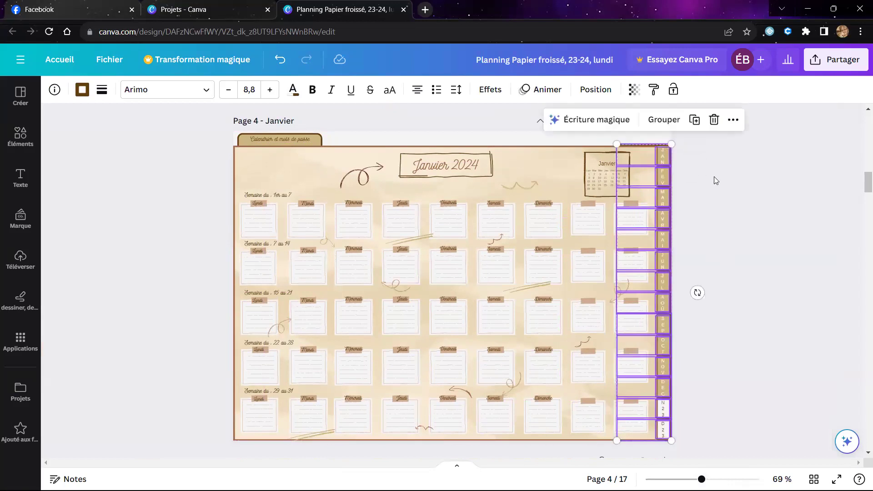
{"action": "key", "text": "Left"}
{"action": "key", "text": "Left"}
{"action": "key", "text": "Left"}
{"action": "key", "text": "Left"}
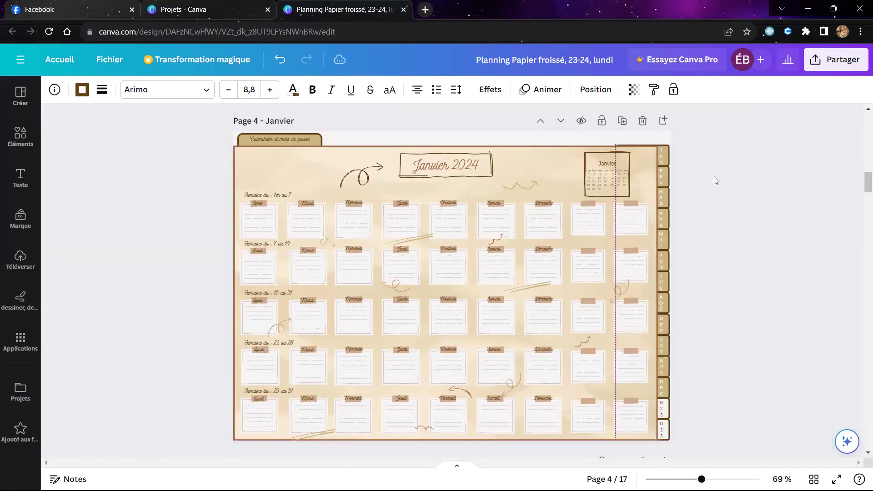
{"action": "left_click", "coordinate": [718, 176]}
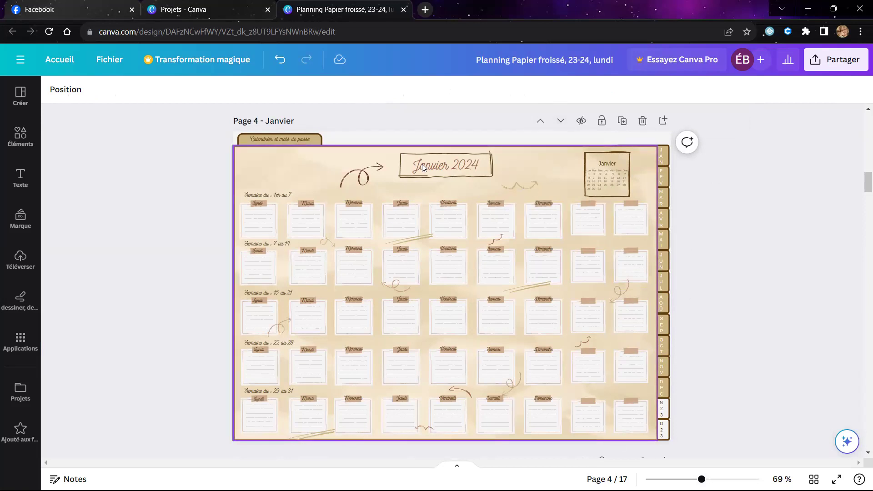
Unlock the Janvier page's background image and stretch its upper edge slightly upward to meet the top of the side tabs.
{"action": "left_click", "coordinate": [302, 171]}
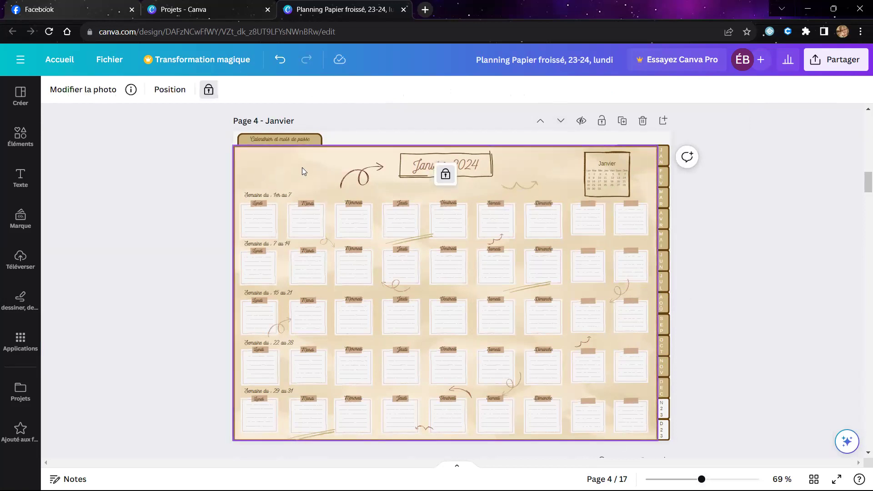
{"action": "left_click", "coordinate": [444, 176]}
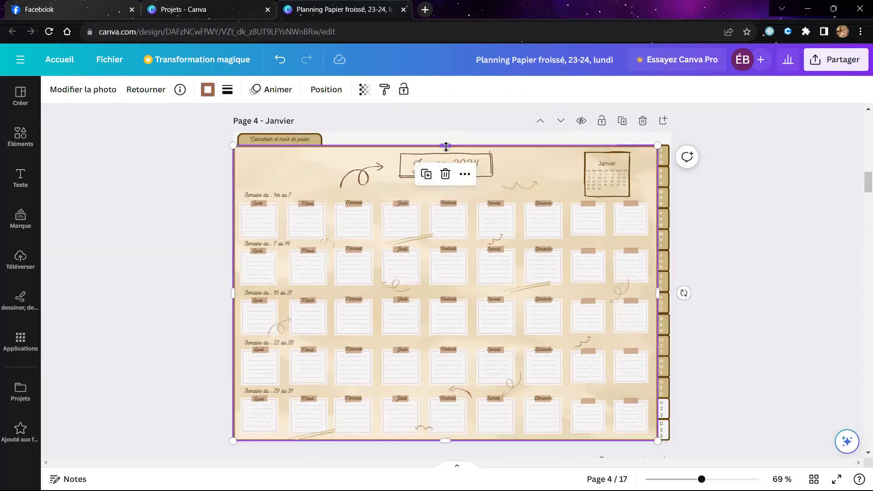
{"action": "mouse_move", "coordinate": [446, 144]}
{"action": "left_mouse_down"}
{"action": "mouse_move", "coordinate": [443, 157]}
{"action": "mouse_move", "coordinate": [442, 145]}
{"action": "left_mouse_up"}
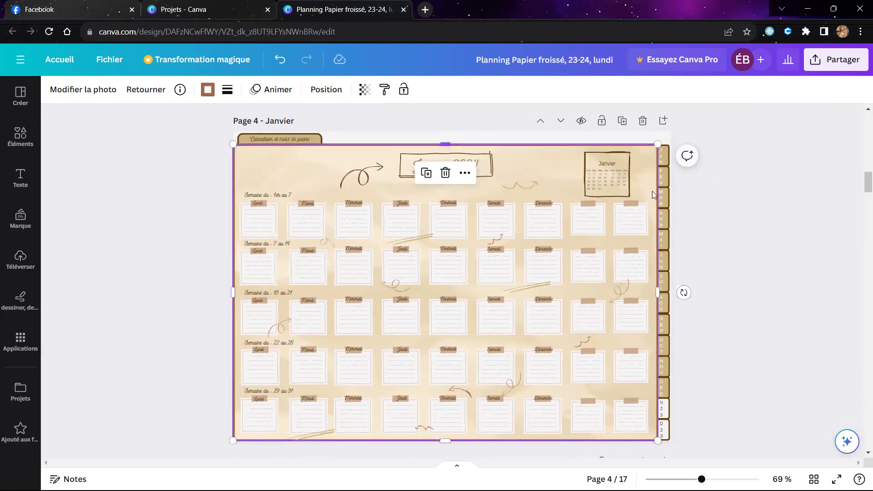
{"action": "left_click", "coordinate": [726, 196]}
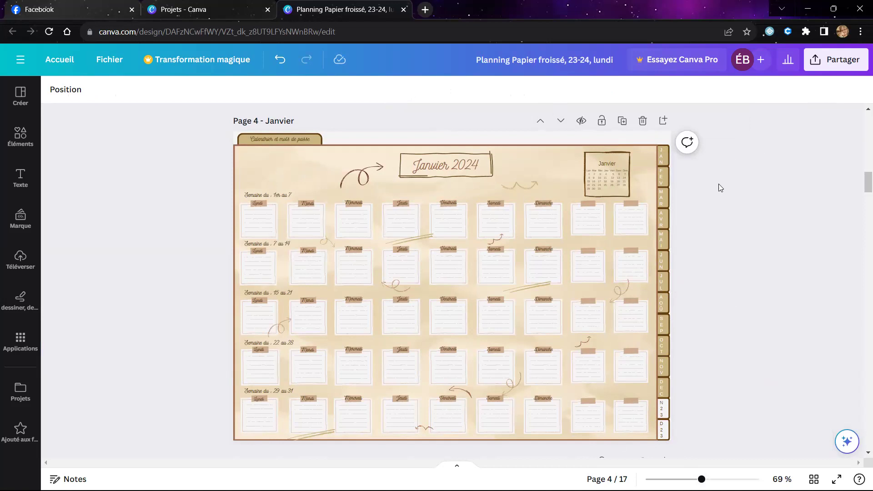
Check which page the JAN tab on the Janvier page links to.
{"action": "left_click", "coordinate": [662, 160]}
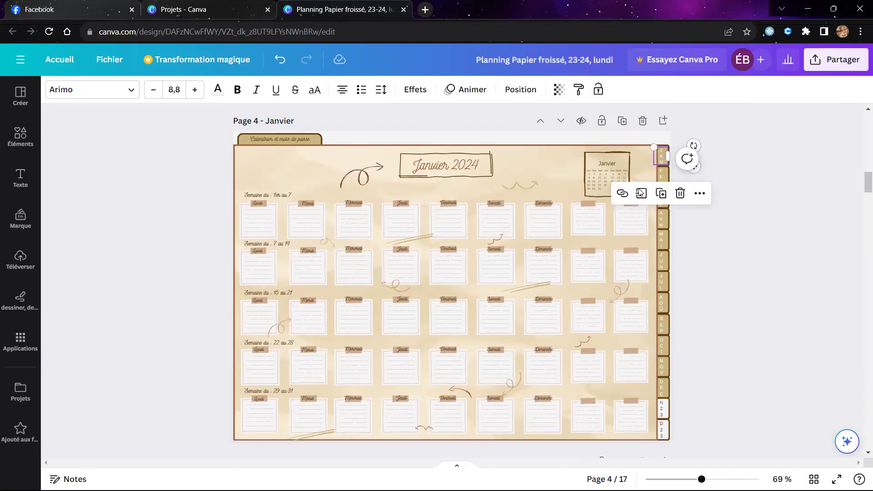
{"action": "left_click", "coordinate": [621, 195]}
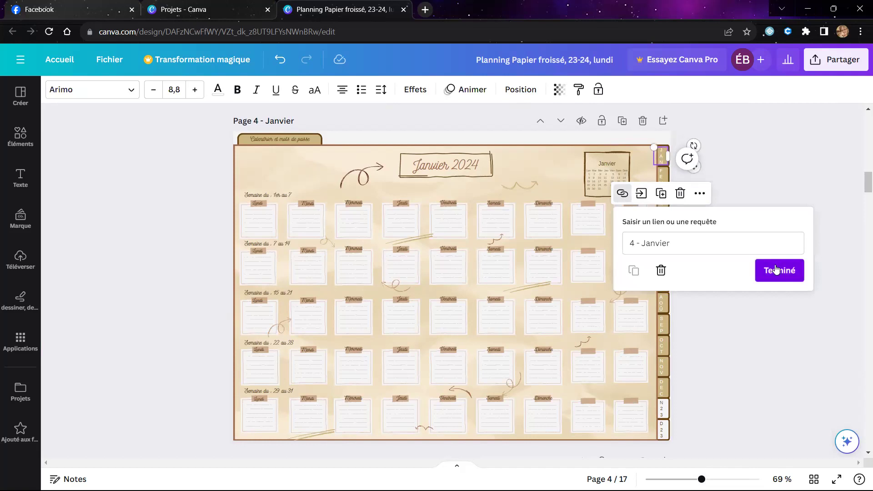
{"action": "left_click", "coordinate": [792, 278]}
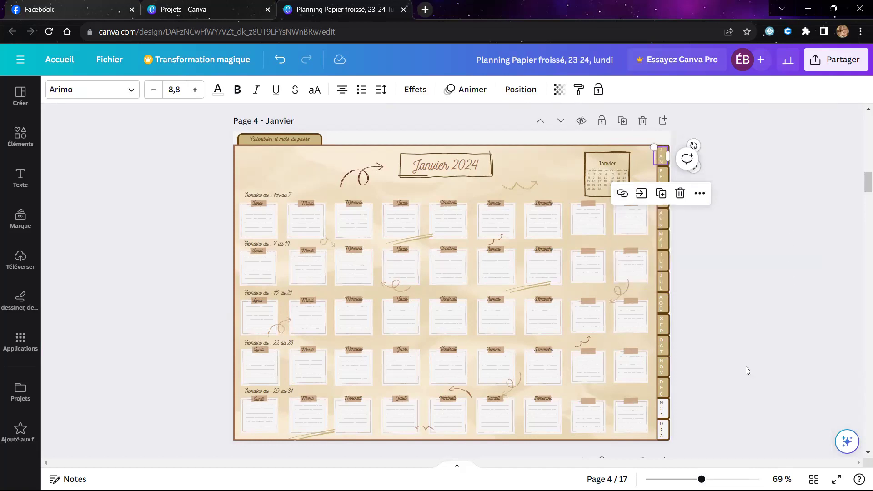
{"action": "left_click", "coordinate": [776, 241]}
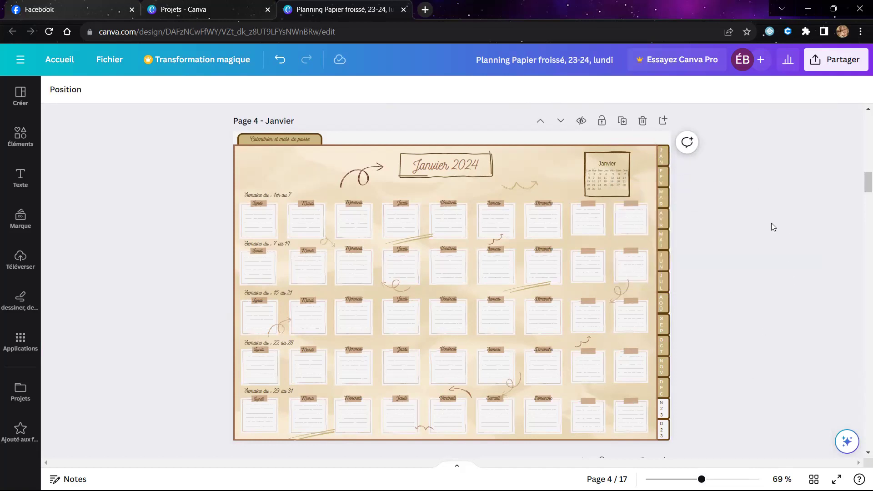
{"action": "scroll", "coordinate": [762, 227], "scroll_direction": "down", "scroll_amount": 1}
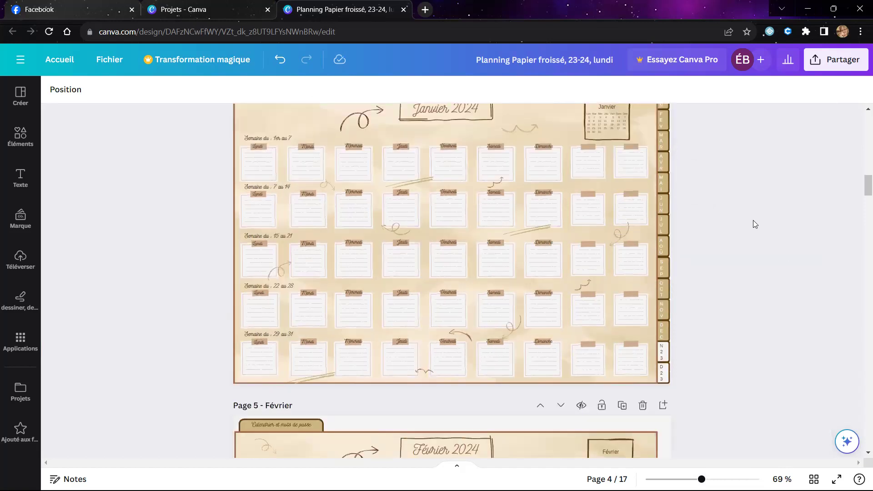
{"action": "scroll", "coordinate": [754, 224], "scroll_direction": "up", "scroll_amount": 1}
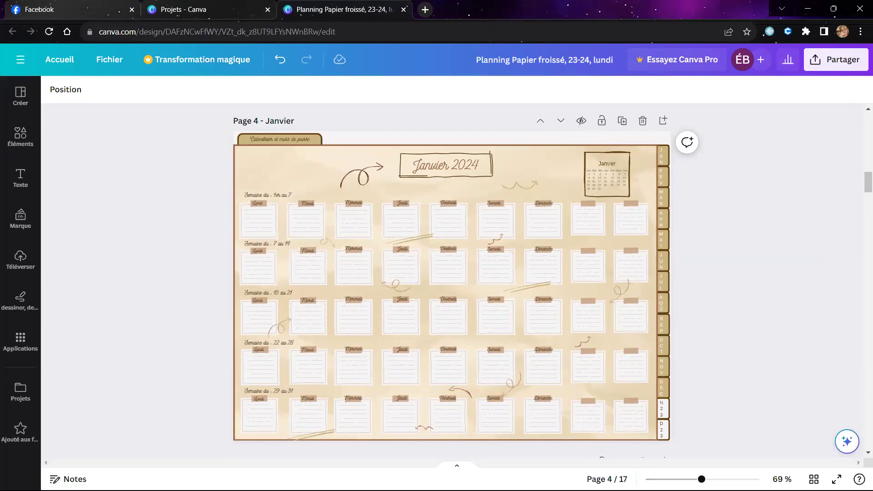
Select all the side tabs on the Janvier page and duplicate them.
{"action": "left_click", "coordinate": [685, 480]}
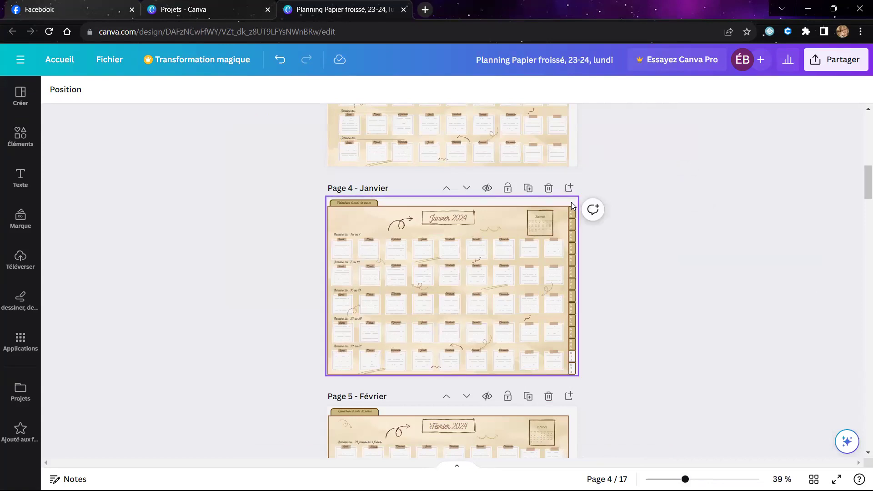
{"action": "left_click_drag", "start_coordinate": [572, 205], "coordinate": [577, 372]}
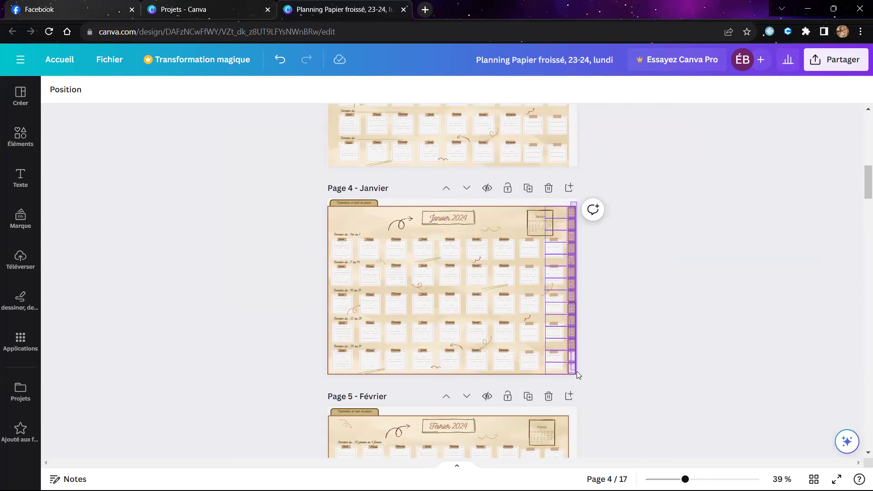
{"action": "left_click_drag", "start_coordinate": [575, 366], "coordinate": [575, 364]}
{"action": "right_click", "coordinate": [575, 363]}
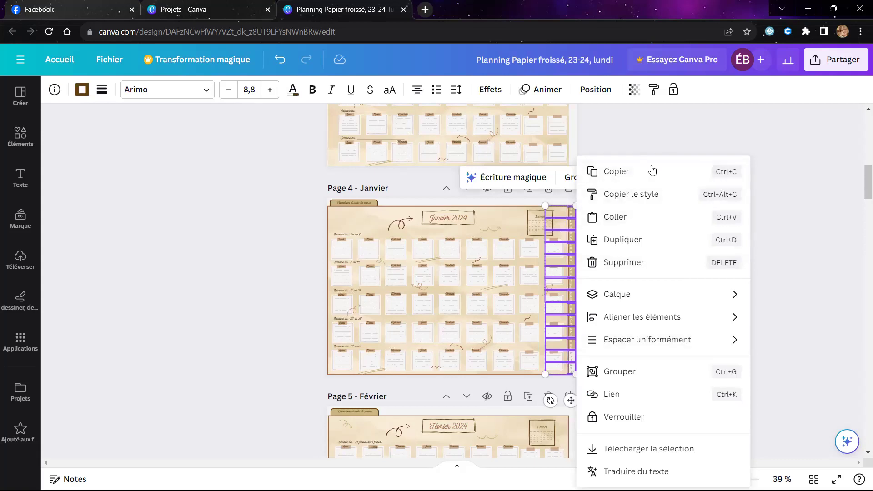
{"action": "left_click", "coordinate": [633, 240]}
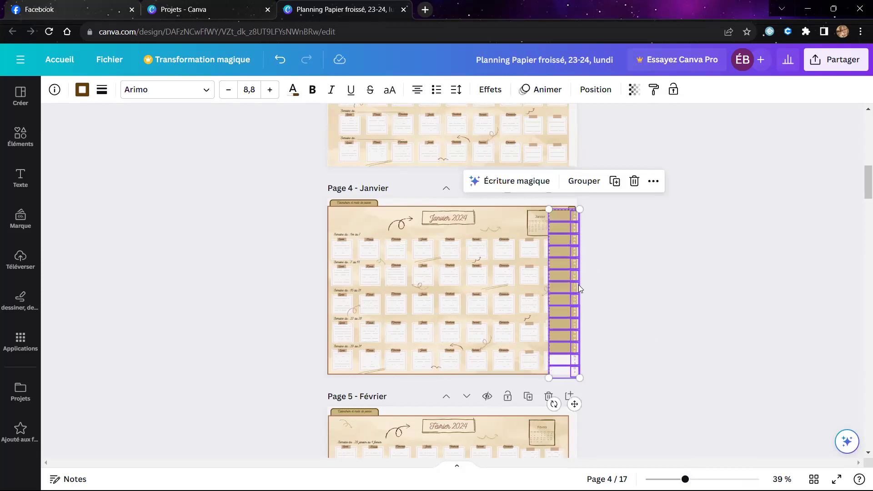
Move the duplicated side tabs to page 5 (Février) and place them against the page's outer edge.
{"action": "left_click_drag", "start_coordinate": [587, 421], "coordinate": [565, 440]}
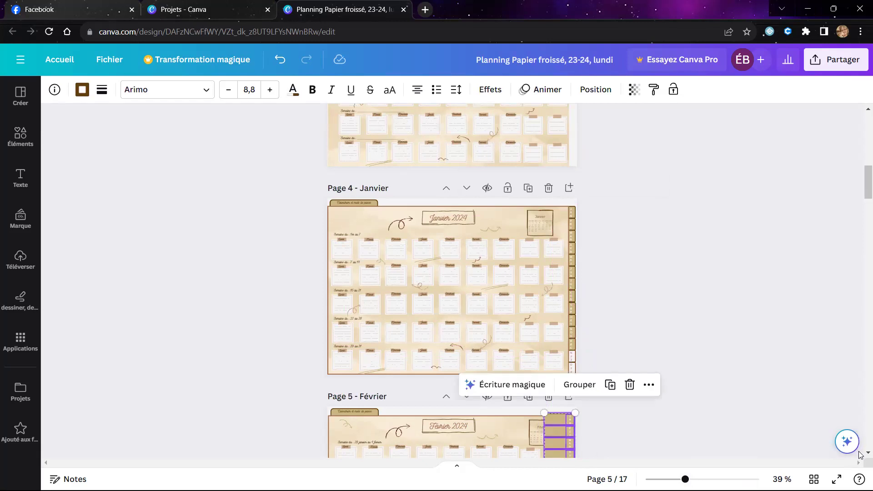
{"action": "scroll", "coordinate": [860, 453], "scroll_direction": "down", "scroll_amount": 1}
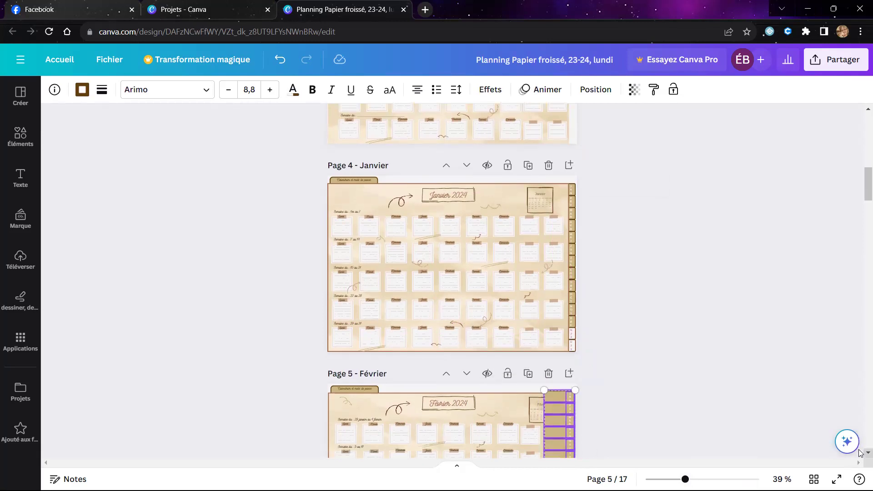
{"action": "scroll", "coordinate": [860, 454], "scroll_direction": "down", "scroll_amount": 6}
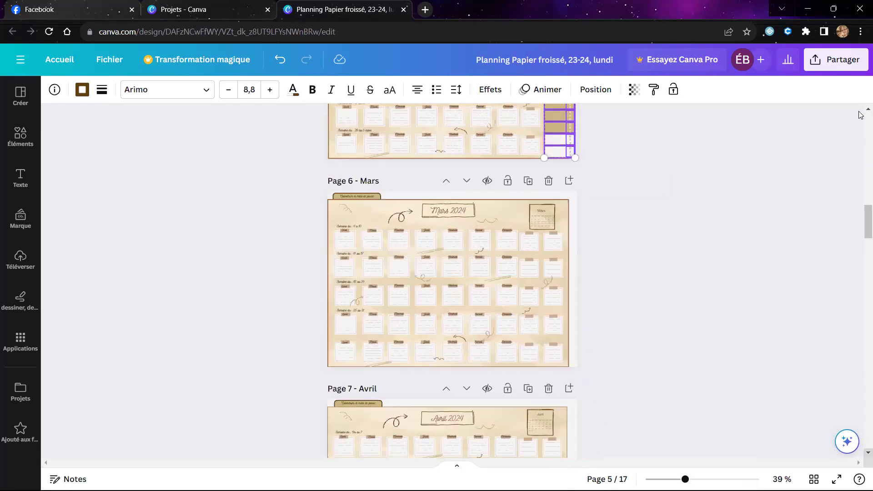
{"action": "scroll", "coordinate": [861, 115], "scroll_direction": "down", "scroll_amount": 1}
{"action": "scroll", "coordinate": [861, 114], "scroll_direction": "up", "scroll_amount": 1}
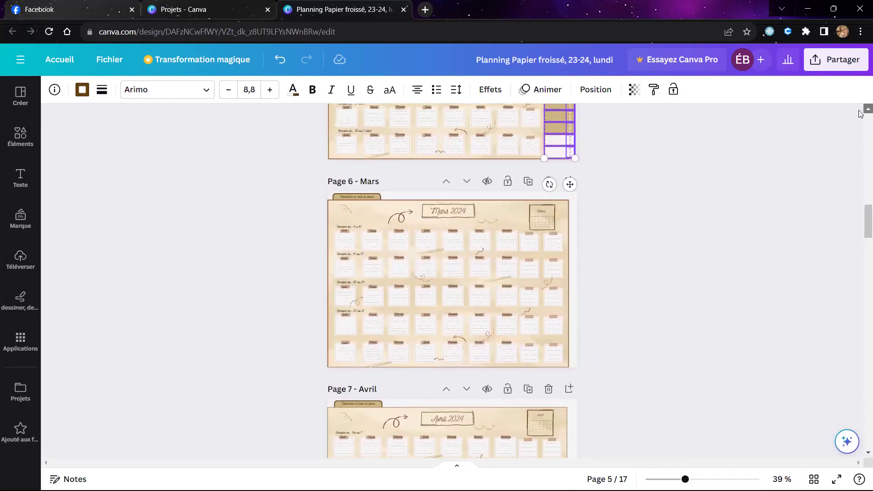
{"action": "scroll", "coordinate": [860, 114], "scroll_direction": "up", "scroll_amount": 2}
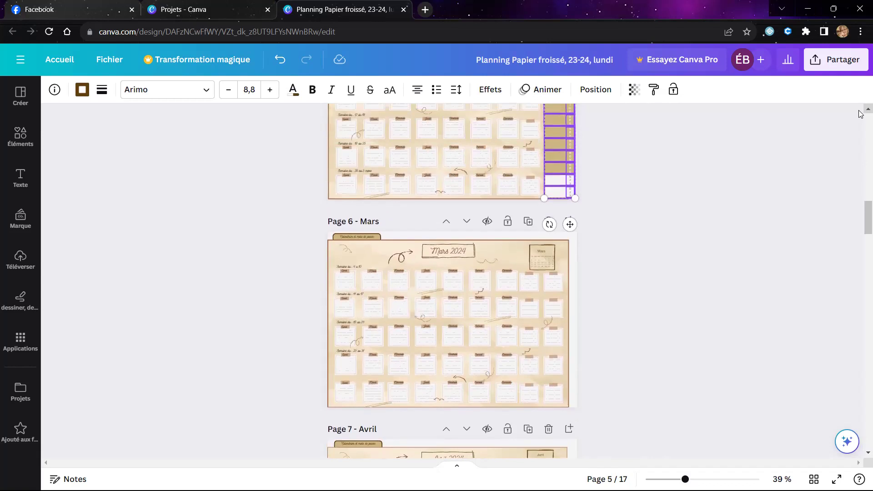
{"action": "scroll", "coordinate": [860, 115], "scroll_direction": "up", "scroll_amount": 2}
{"action": "scroll", "coordinate": [860, 117], "scroll_direction": "up", "scroll_amount": 1}
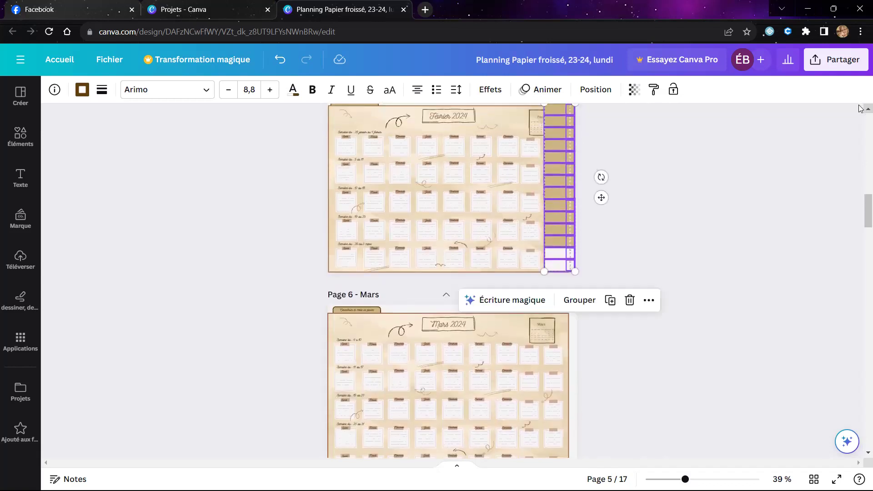
Nudge the duplicated side tabs on the Février page slightly outward and down to line up with the planner background.
{"action": "scroll", "coordinate": [860, 113], "scroll_direction": "up", "scroll_amount": 1}
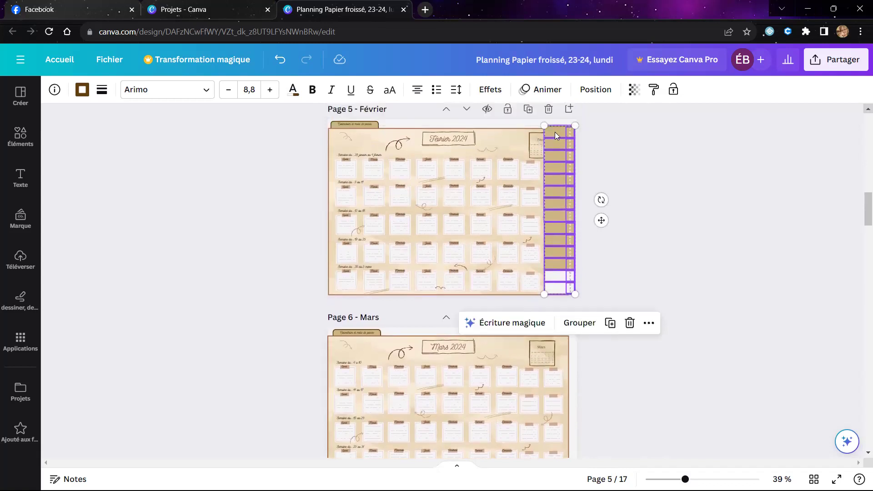
{"action": "mouse_move", "coordinate": [556, 134]}
{"action": "left_mouse_down"}
{"action": "mouse_move", "coordinate": [553, 146]}
{"action": "mouse_move", "coordinate": [568, 136]}
{"action": "mouse_move", "coordinate": [560, 130]}
{"action": "left_mouse_up"}
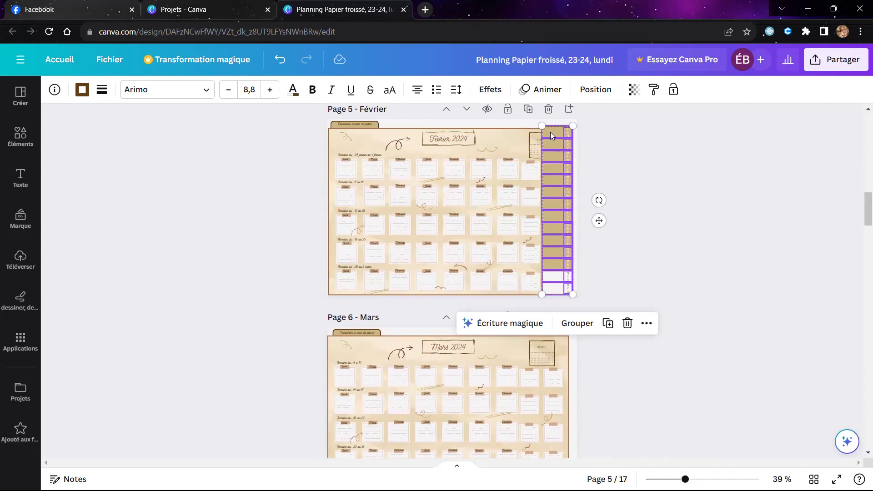
{"action": "key", "text": "Right"}
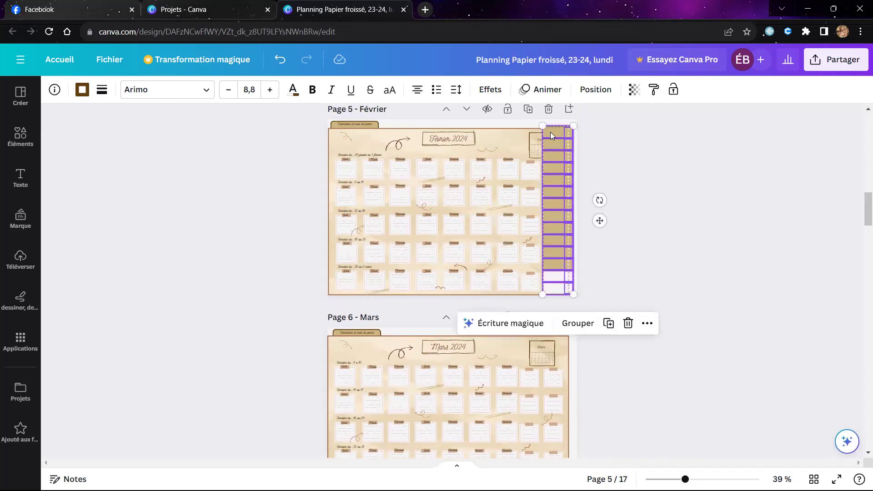
{"action": "key", "text": "Right"}
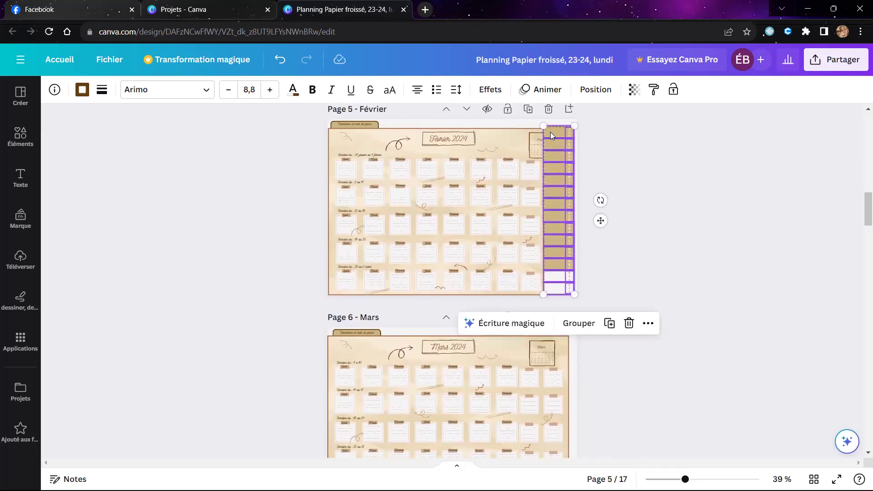
{"action": "key", "text": "Down"}
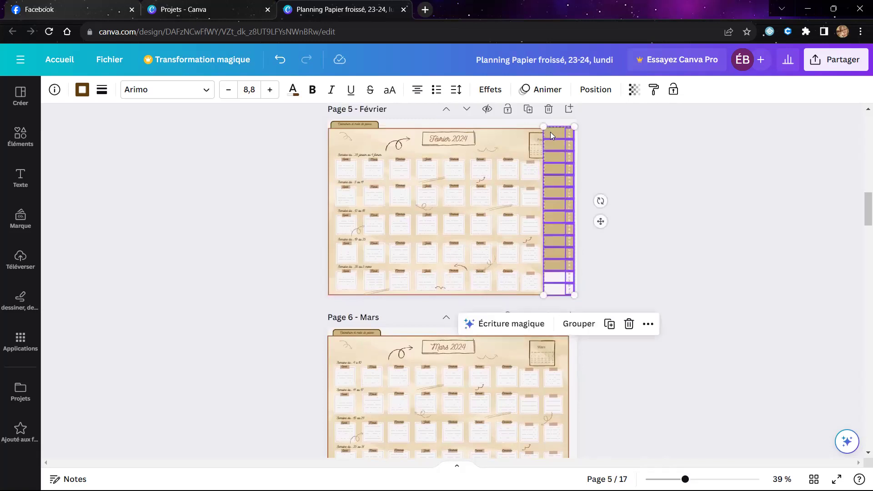
{"action": "scroll", "coordinate": [687, 212], "scroll_direction": "up", "scroll_amount": 1}
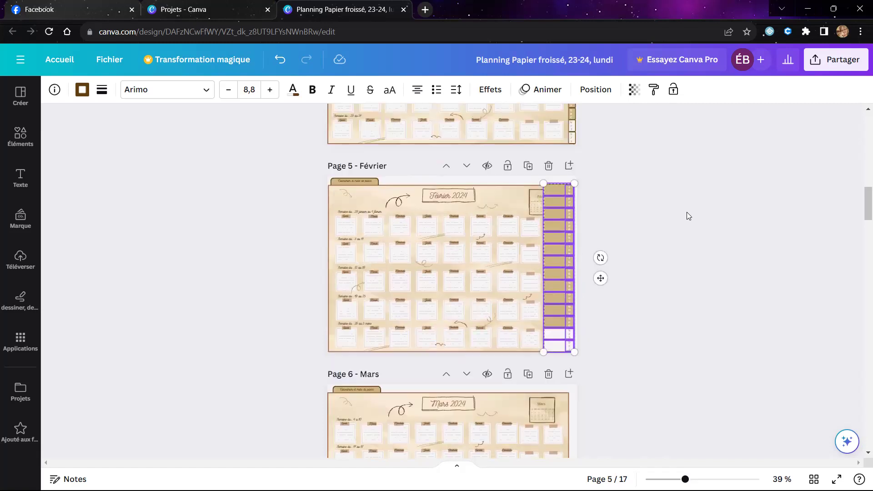
{"action": "left_click", "coordinate": [661, 217]}
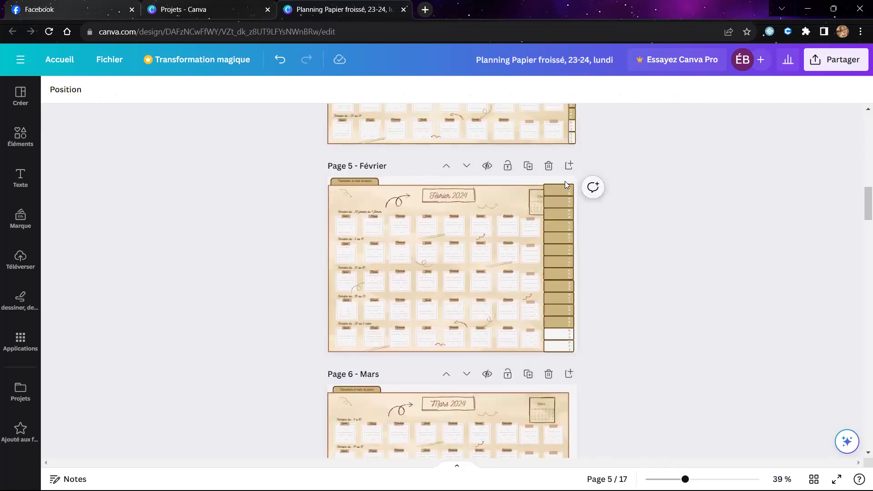
Select all the side tabs on the Février page and send them to the back, behind the planner background.
{"action": "left_click_drag", "start_coordinate": [574, 221], "coordinate": [563, 356]}
{"action": "left_click_drag", "start_coordinate": [673, 275], "coordinate": [669, 254]}
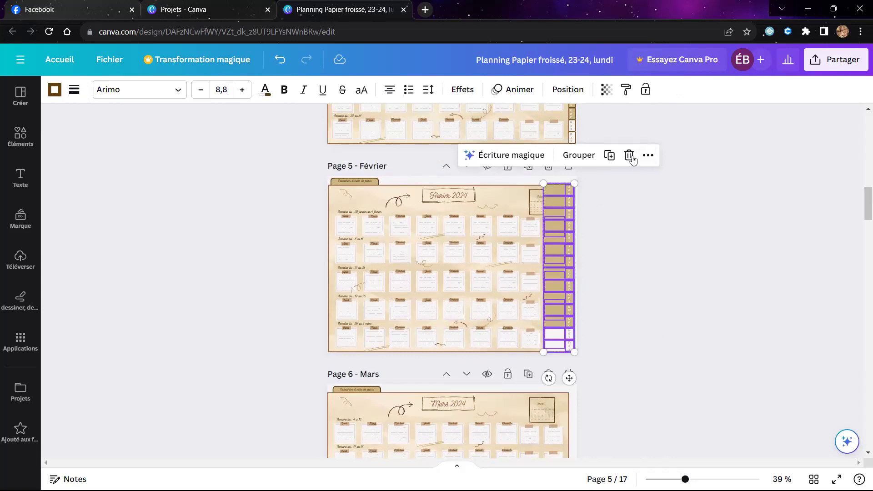
{"action": "left_click", "coordinate": [648, 156]}
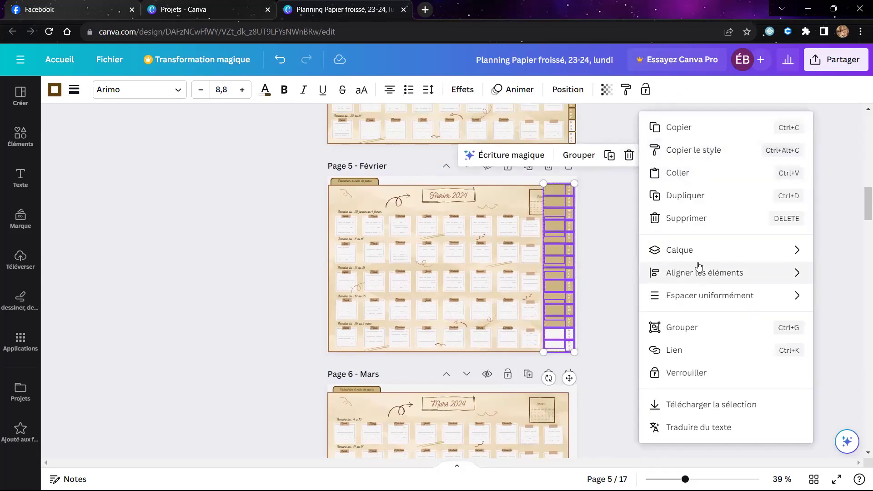
{"action": "mouse_move", "coordinate": [663, 257]}
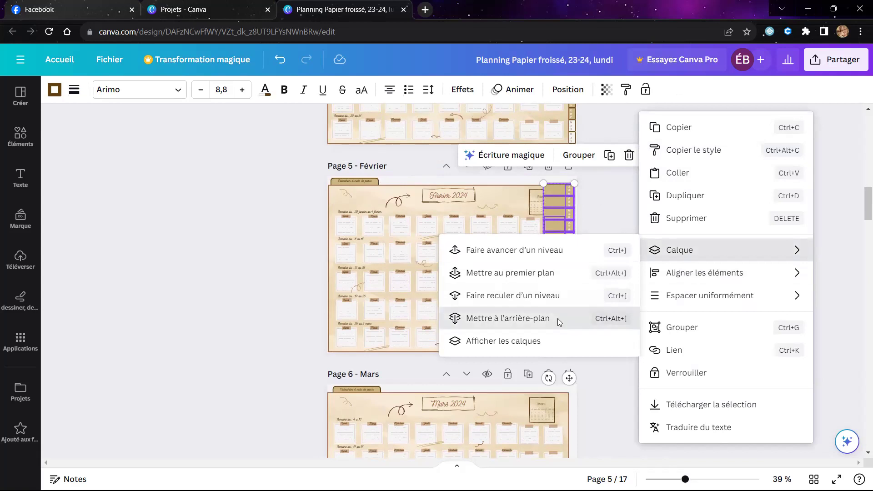
{"action": "left_click", "coordinate": [558, 321]}
{"action": "left_click", "coordinate": [653, 239]}
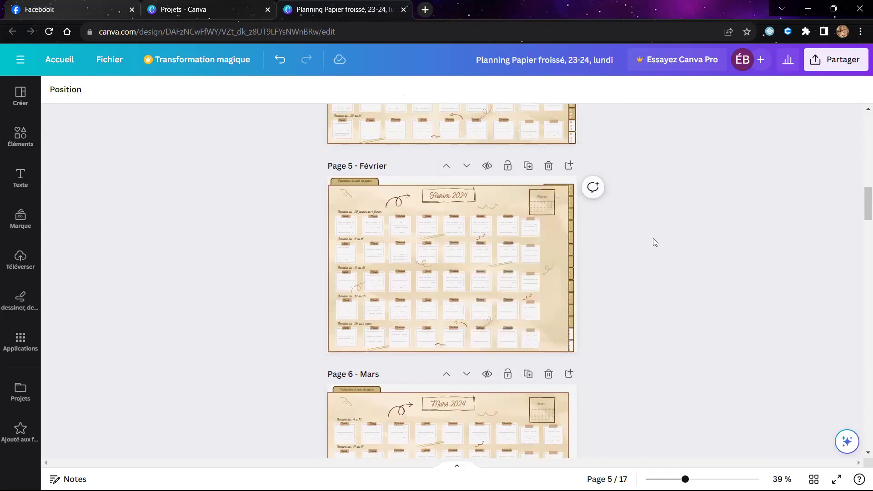
Unlock the Février page's background image and stretch its upper edge slightly upward to meet the top of the side tabs.
{"action": "left_click", "coordinate": [495, 196]}
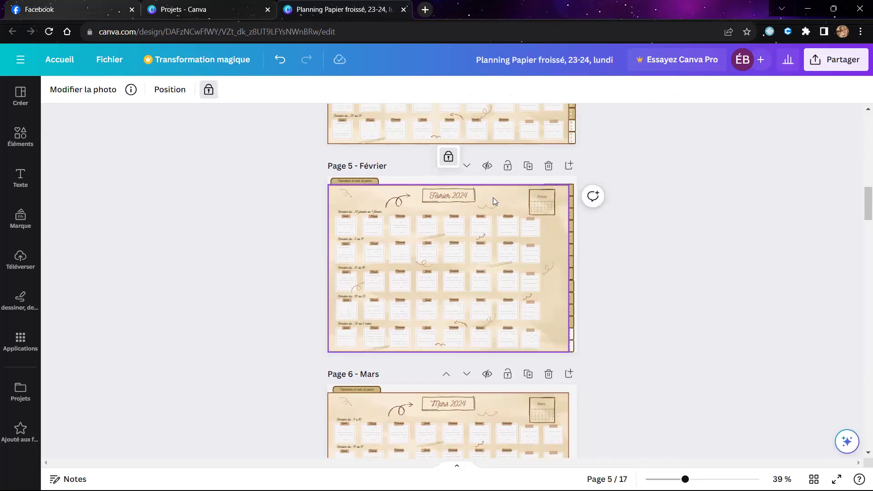
{"action": "left_click", "coordinate": [449, 160]}
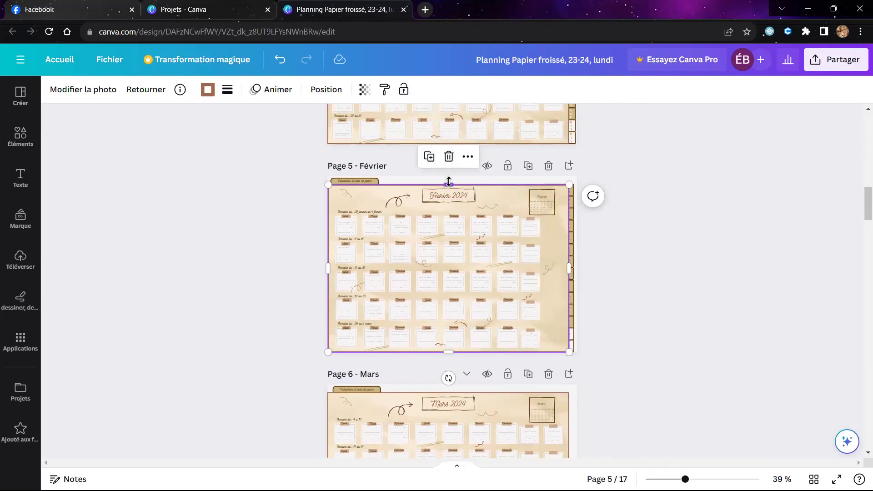
{"action": "left_click_drag", "start_coordinate": [448, 180], "coordinate": [449, 182]}
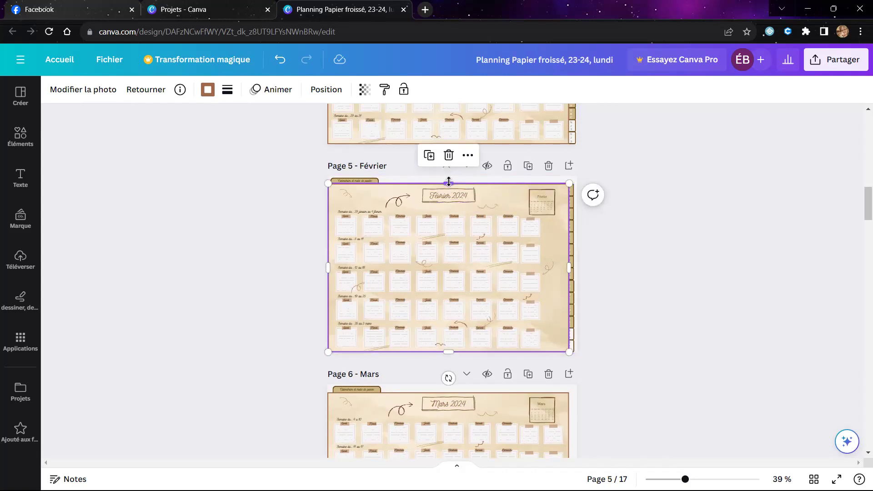
{"action": "left_click_drag", "start_coordinate": [449, 183], "coordinate": [450, 182]}
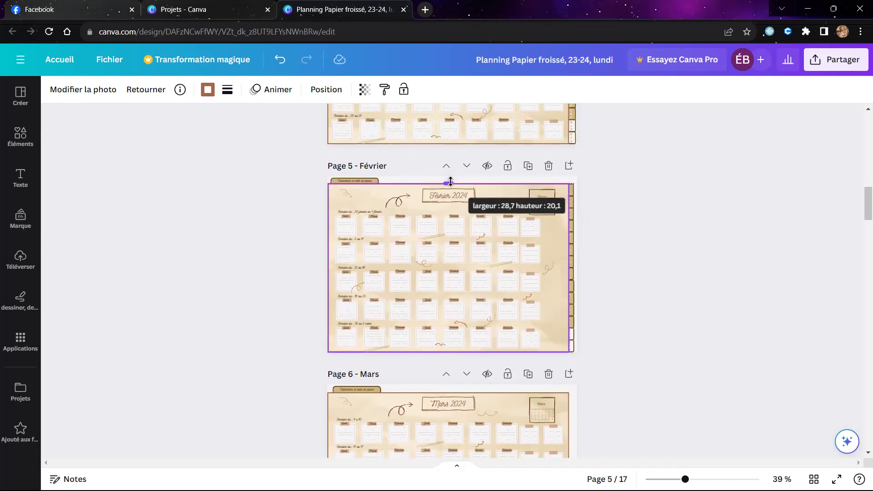
{"action": "left_click_drag", "start_coordinate": [450, 182], "coordinate": [451, 182]}
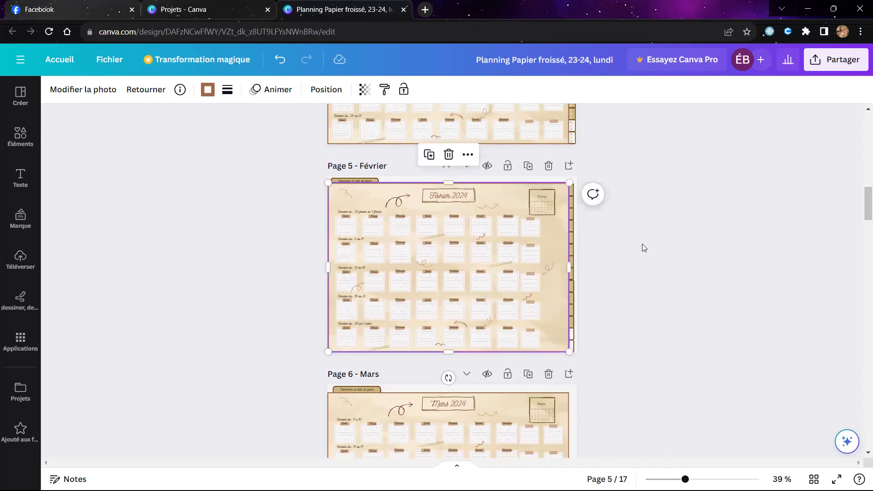
{"action": "left_click", "coordinate": [641, 268]}
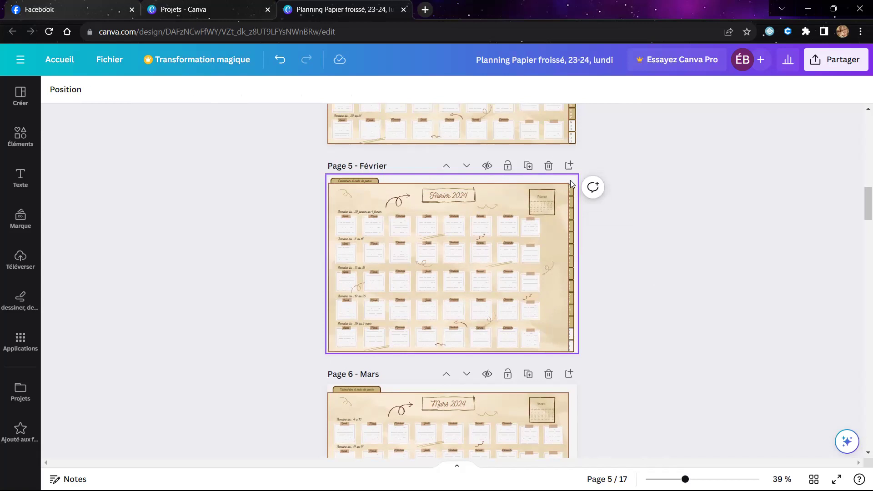
Reselect all the side tabs on the Février page and shift them outward until they sit flush with the page's outer edge.
{"action": "left_click_drag", "start_coordinate": [565, 271], "coordinate": [574, 356]}
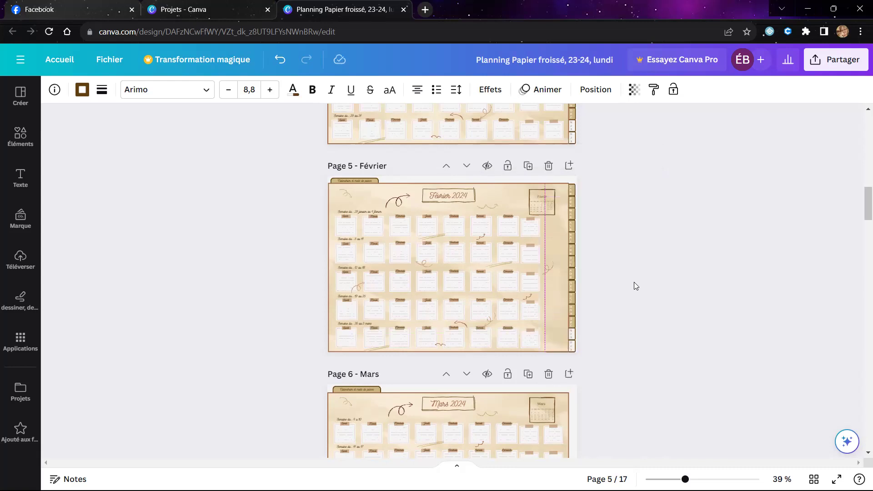
{"action": "left_click", "coordinate": [699, 262]}
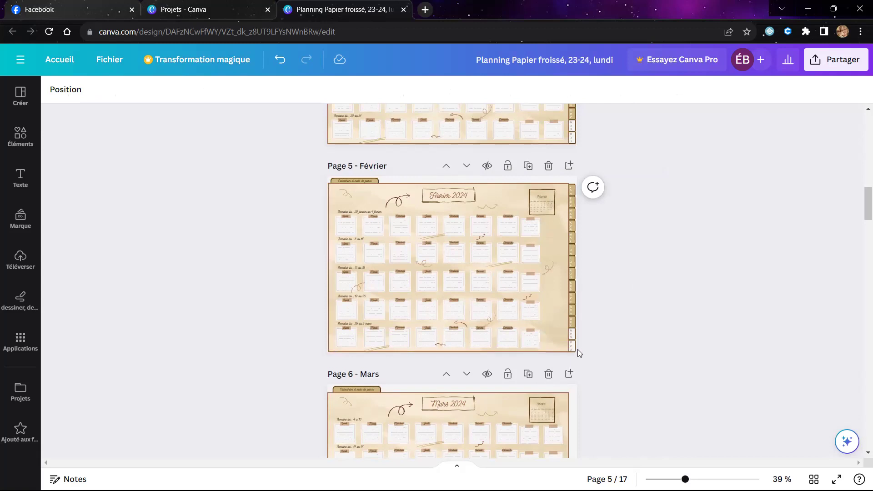
{"action": "left_click_drag", "start_coordinate": [574, 357], "coordinate": [607, 156]}
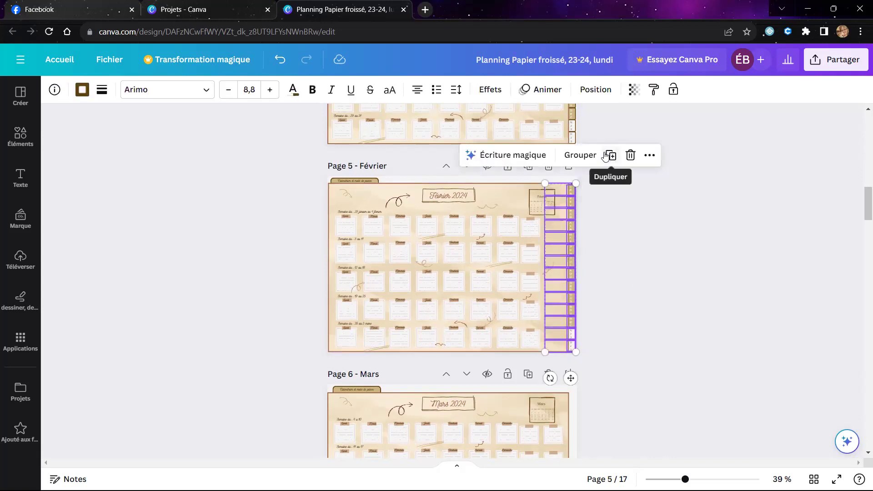
{"action": "left_click", "coordinate": [610, 155]}
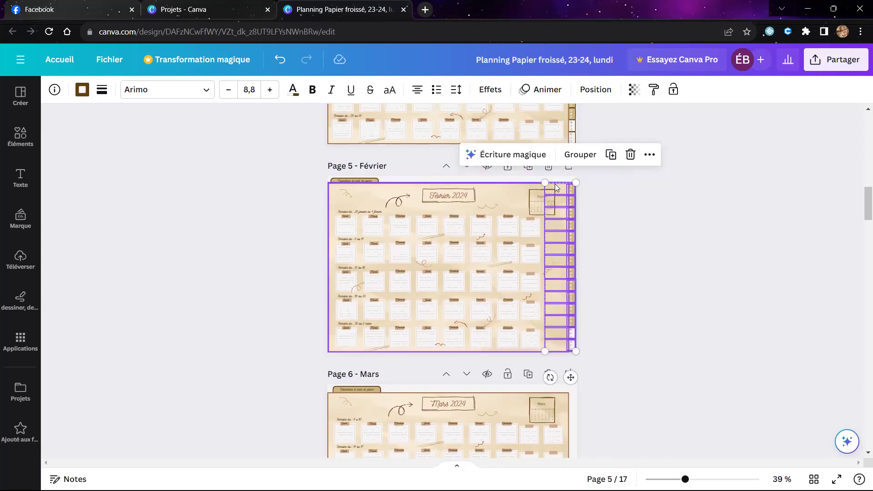
{"action": "left_click_drag", "start_coordinate": [560, 200], "coordinate": [561, 189]}
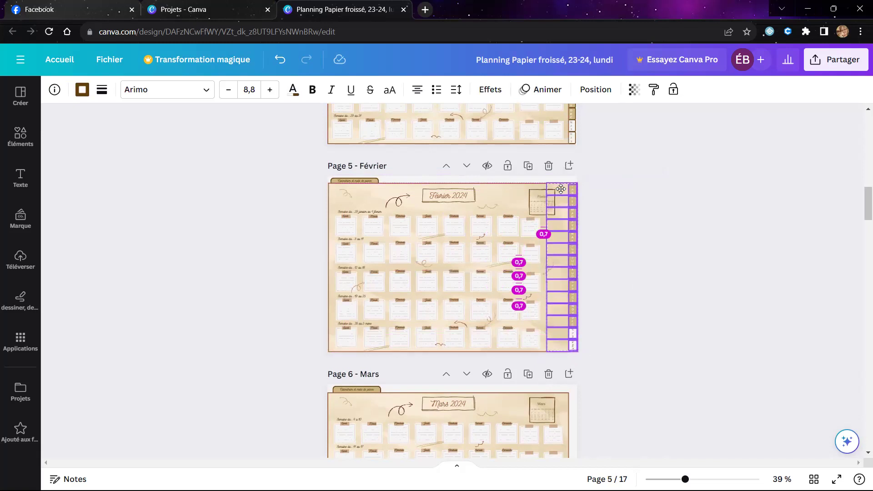
{"action": "left_click_drag", "start_coordinate": [561, 189], "coordinate": [562, 188]}
{"action": "left_click", "coordinate": [662, 207]}
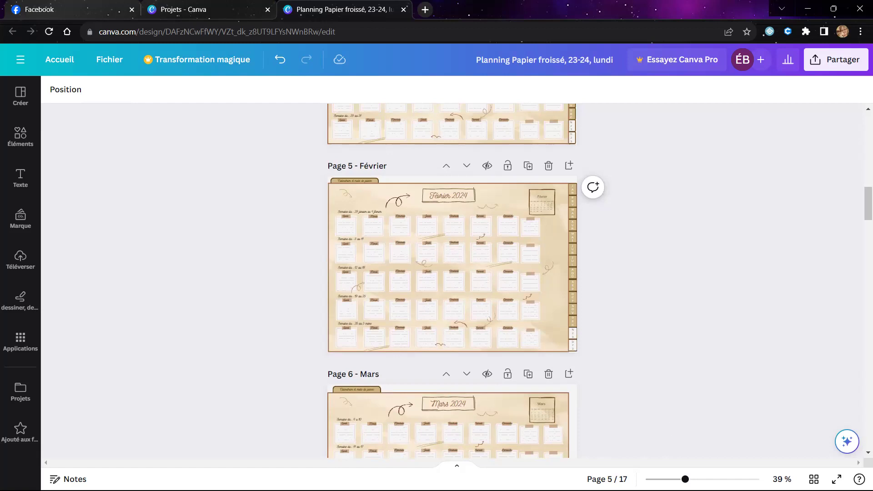
Check which page the JUL tab on the Février page links to.
{"action": "scroll", "coordinate": [698, 232], "scroll_direction": "up", "scroll_amount": 5}
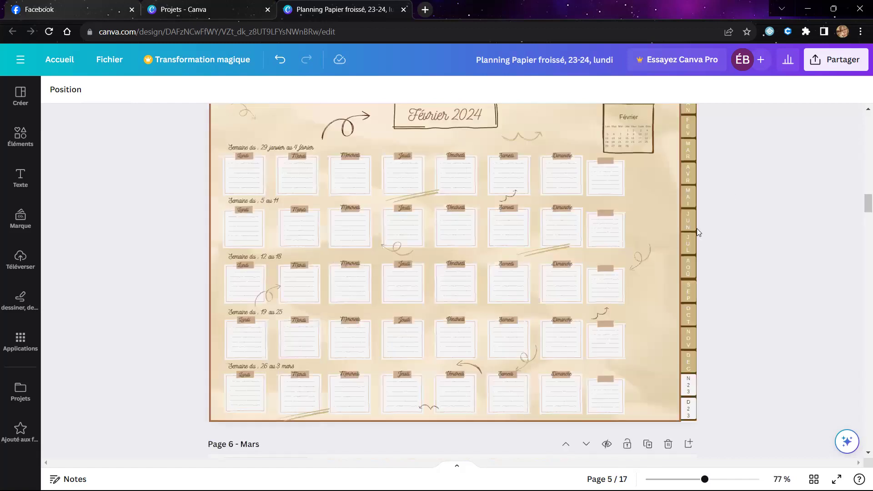
{"action": "left_click", "coordinate": [687, 246]}
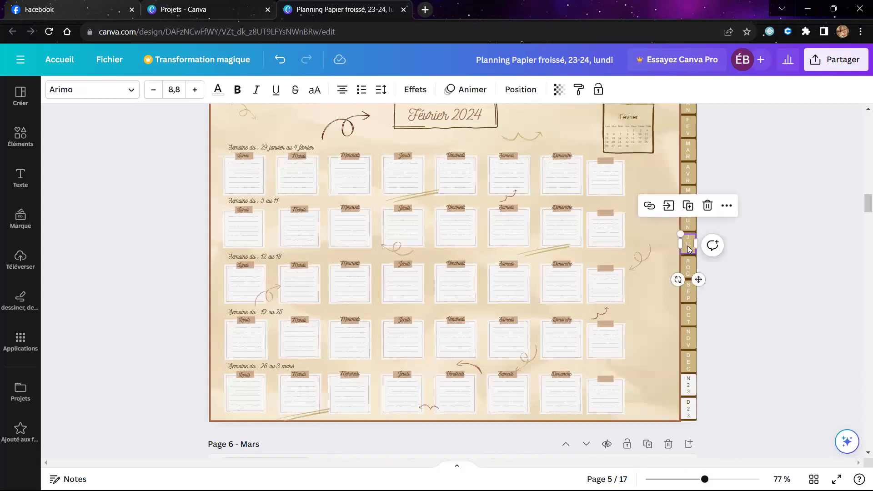
{"action": "left_click", "coordinate": [649, 207]}
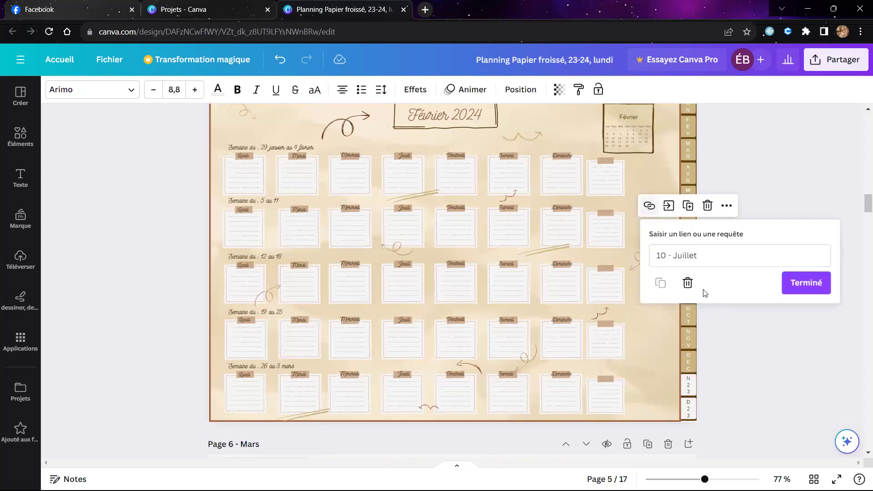
{"action": "left_click", "coordinate": [806, 283]}
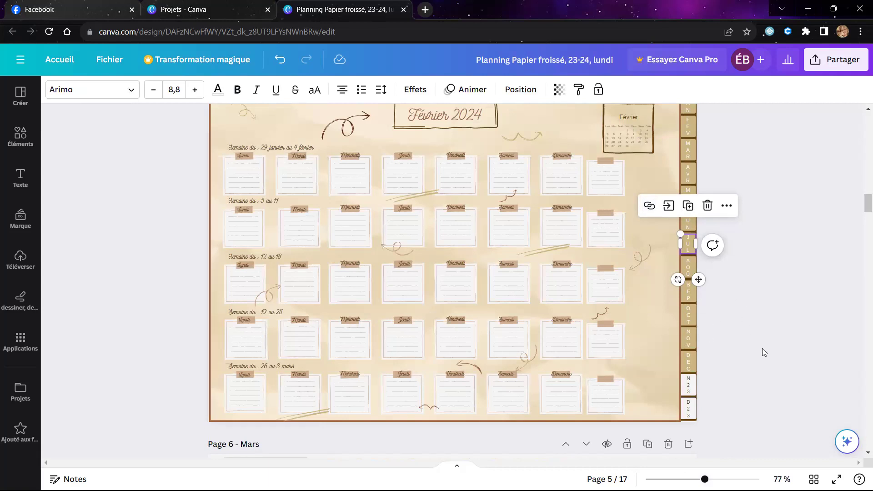
{"action": "scroll", "coordinate": [763, 353], "scroll_direction": "up", "scroll_amount": 1}
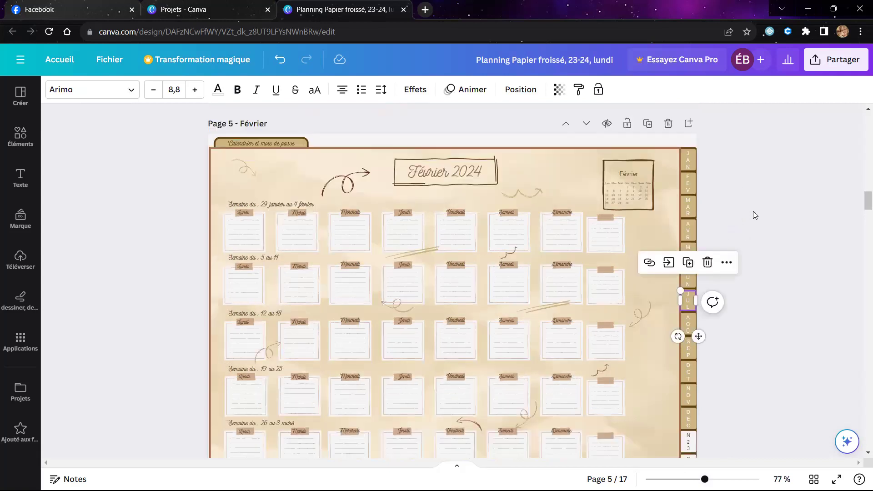
{"action": "scroll", "coordinate": [816, 441], "scroll_direction": "down", "scroll_amount": 1}
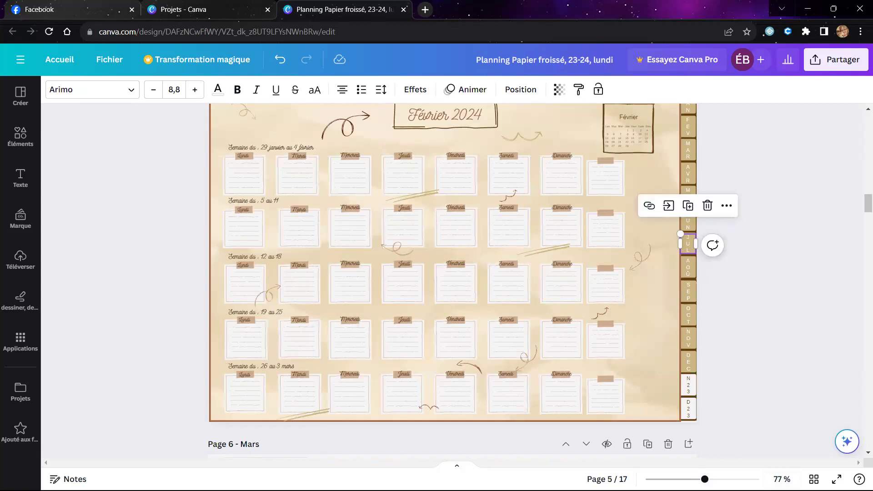
{"action": "scroll", "coordinate": [457, 277], "scroll_direction": "down", "scroll_amount": 3}
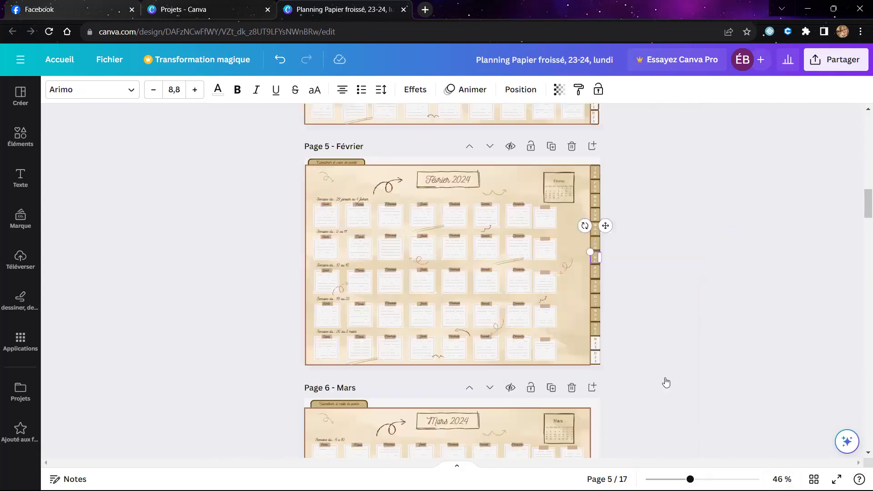